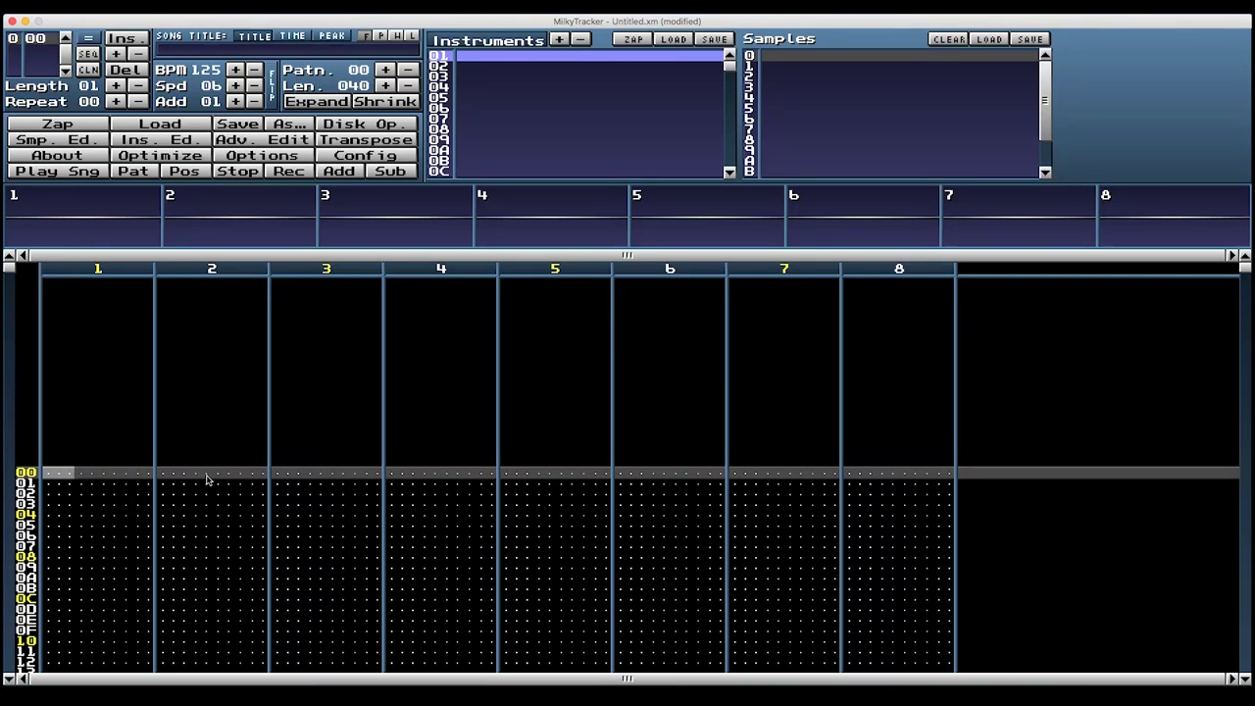
# Step: Create a new empty 64-sample sample for instrument 01 in the sample editor
pyautogui.click(59, 140)
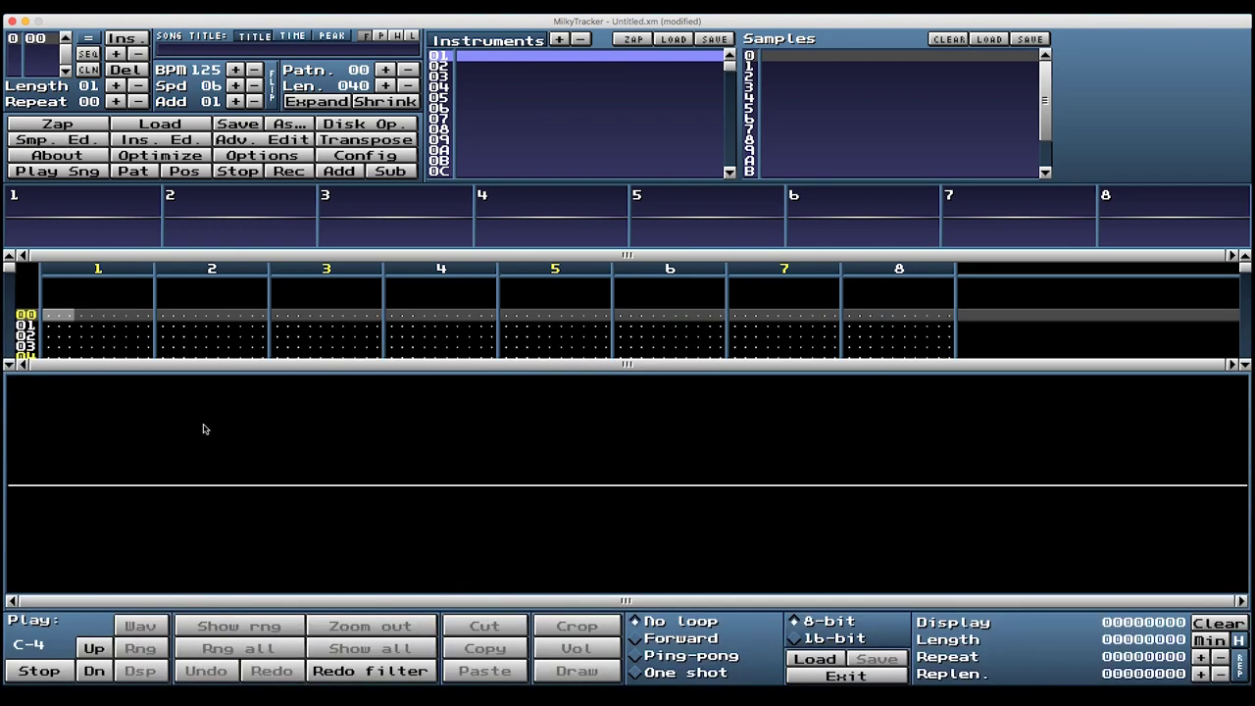
pyautogui.rightClick(565, 467)
pyautogui.click(588, 468)
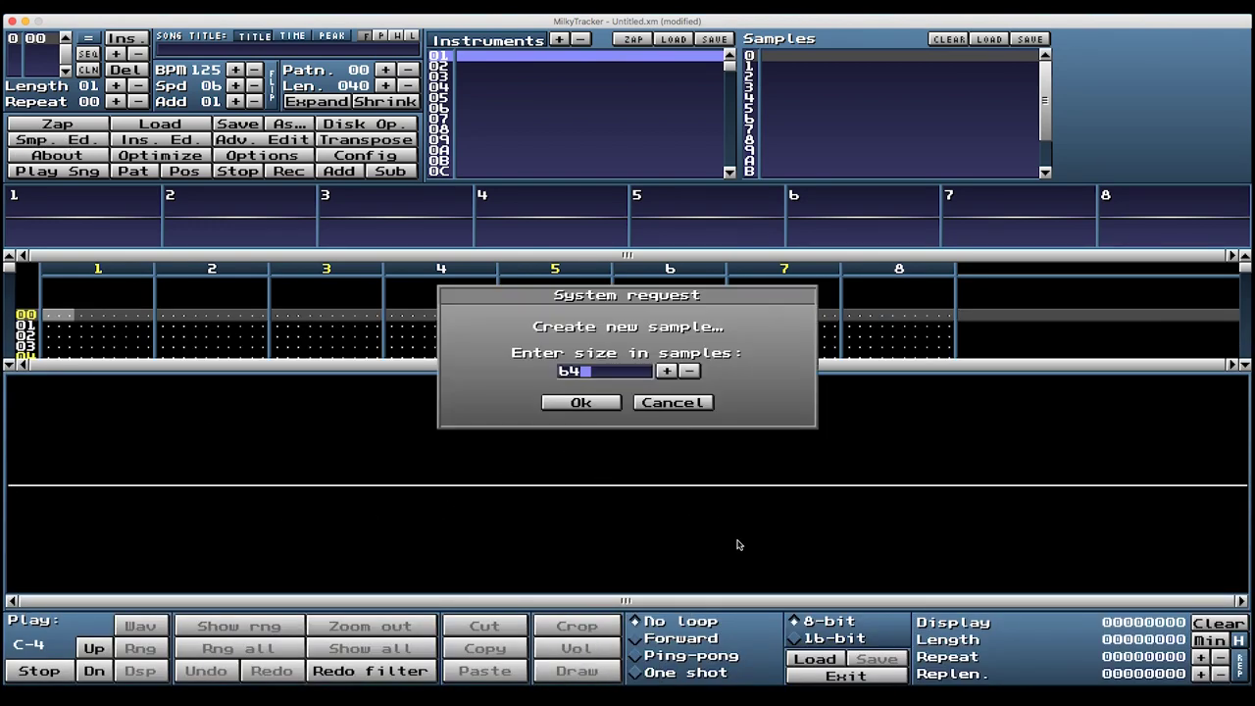
pyautogui.click(581, 403)
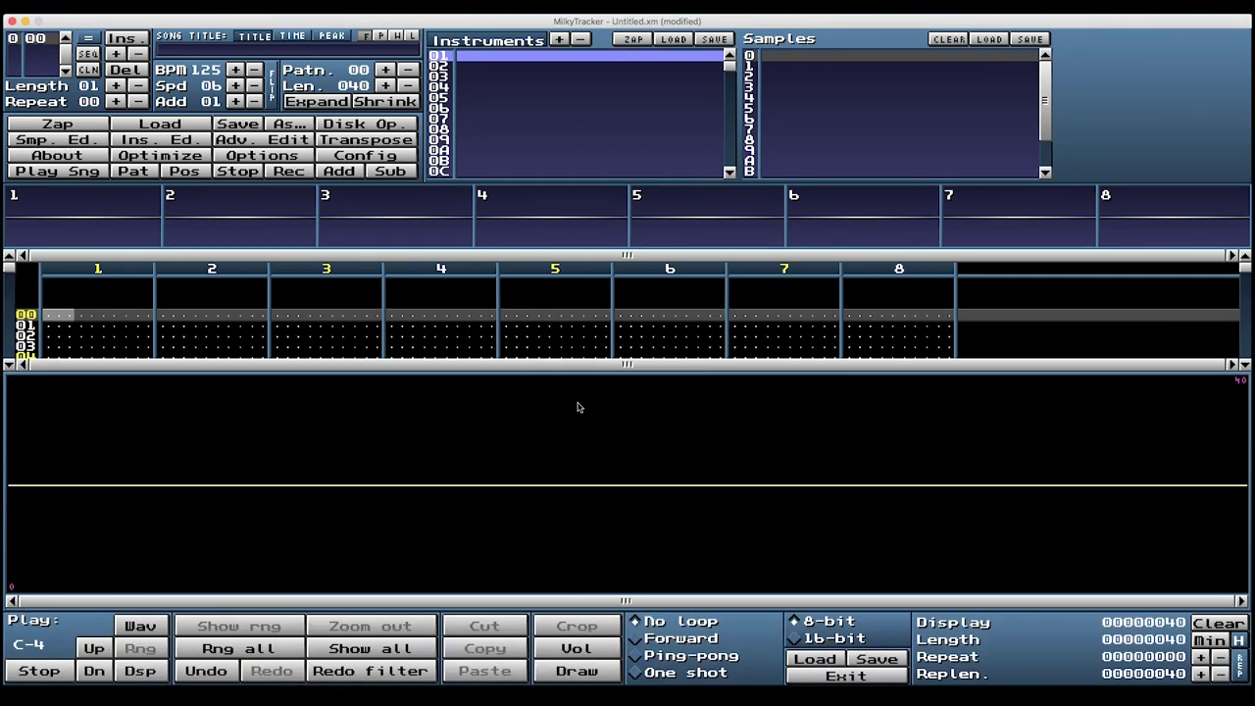
# Step: Generate a sine waveform into the new sample
pyautogui.rightClick(616, 491)
pyautogui.moveTo(687, 653)
pyautogui.click(784, 624)
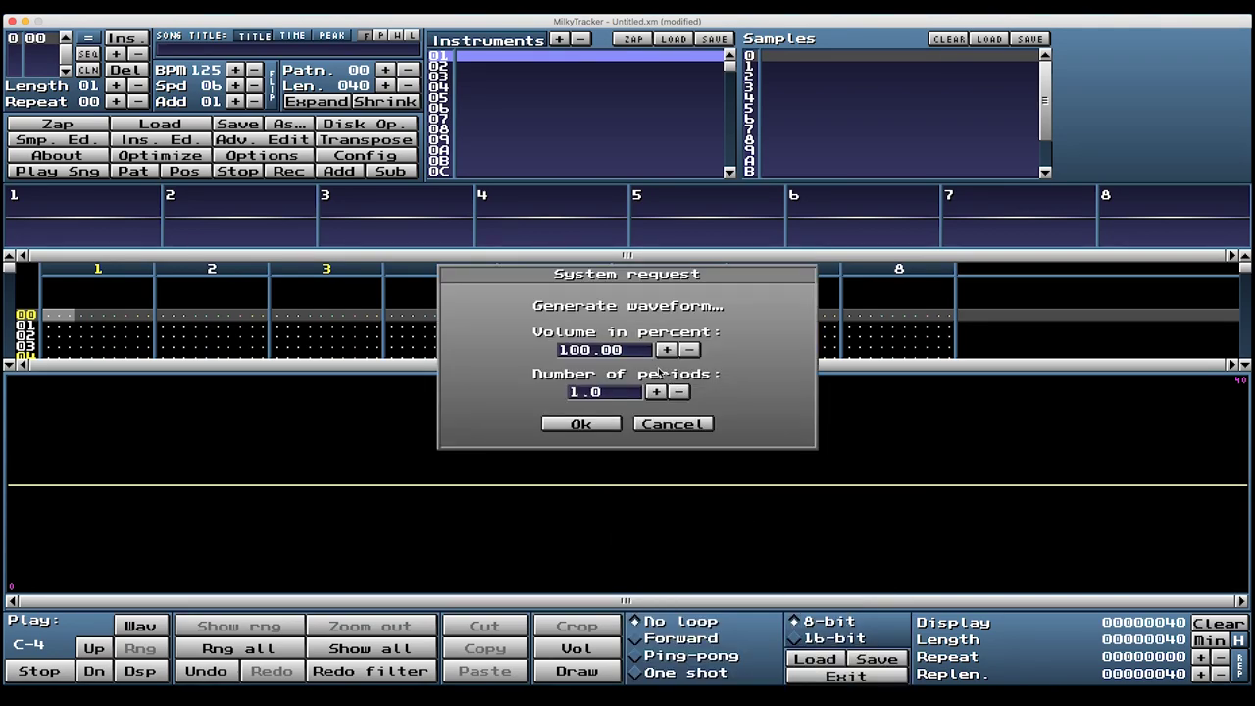
pyautogui.click(581, 425)
# Step: Set the sine sample to forward loop, preview it, and close the sample editor
pyautogui.click(637, 640)
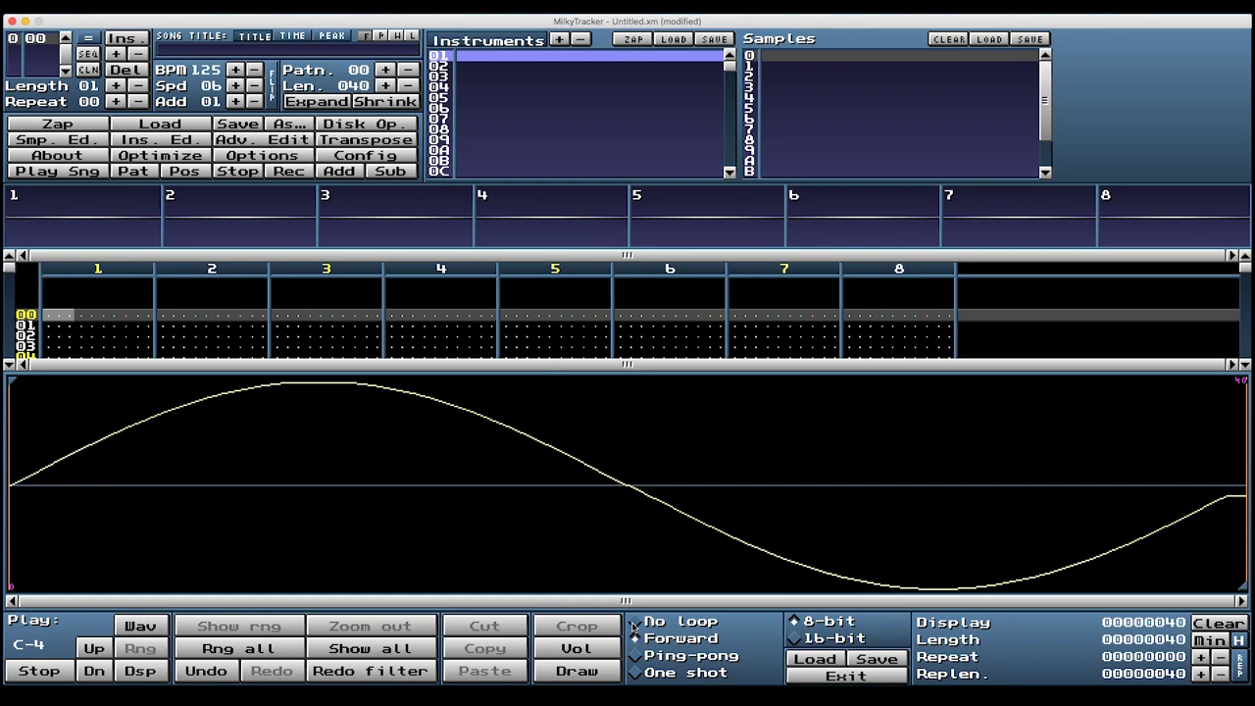
pyautogui.press('z')
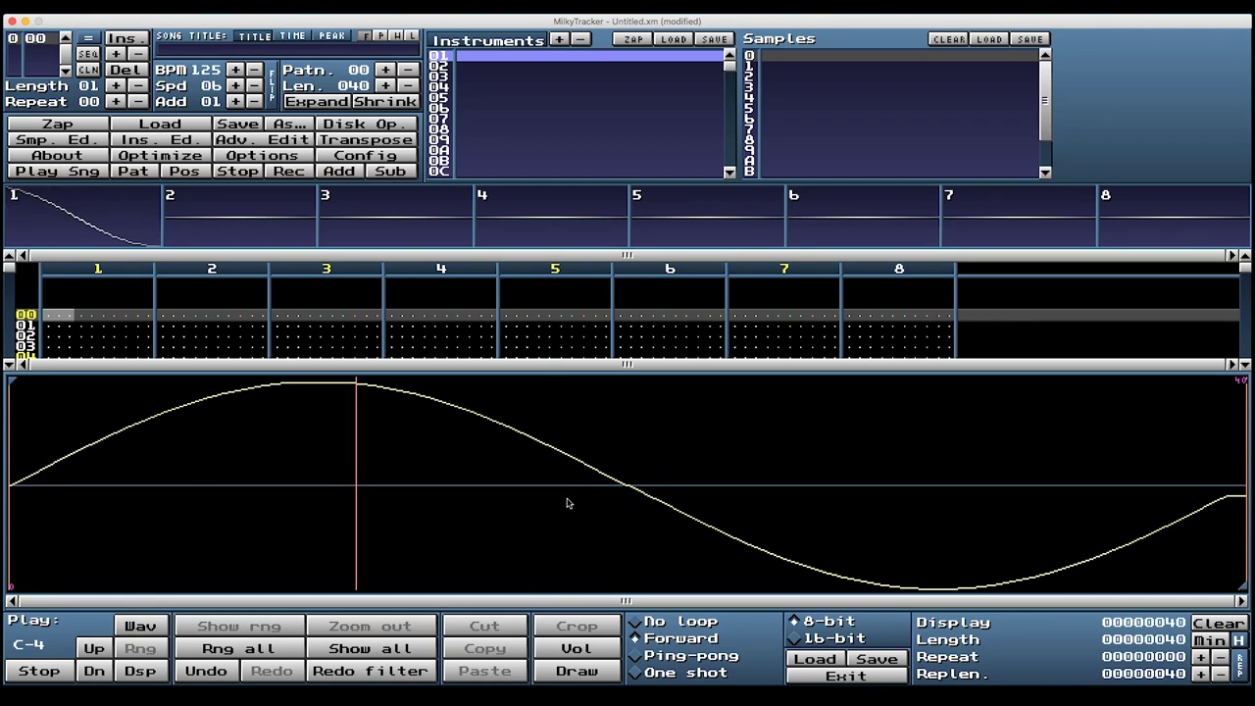
pyautogui.hotkey('ctrl', 'shift', 's')
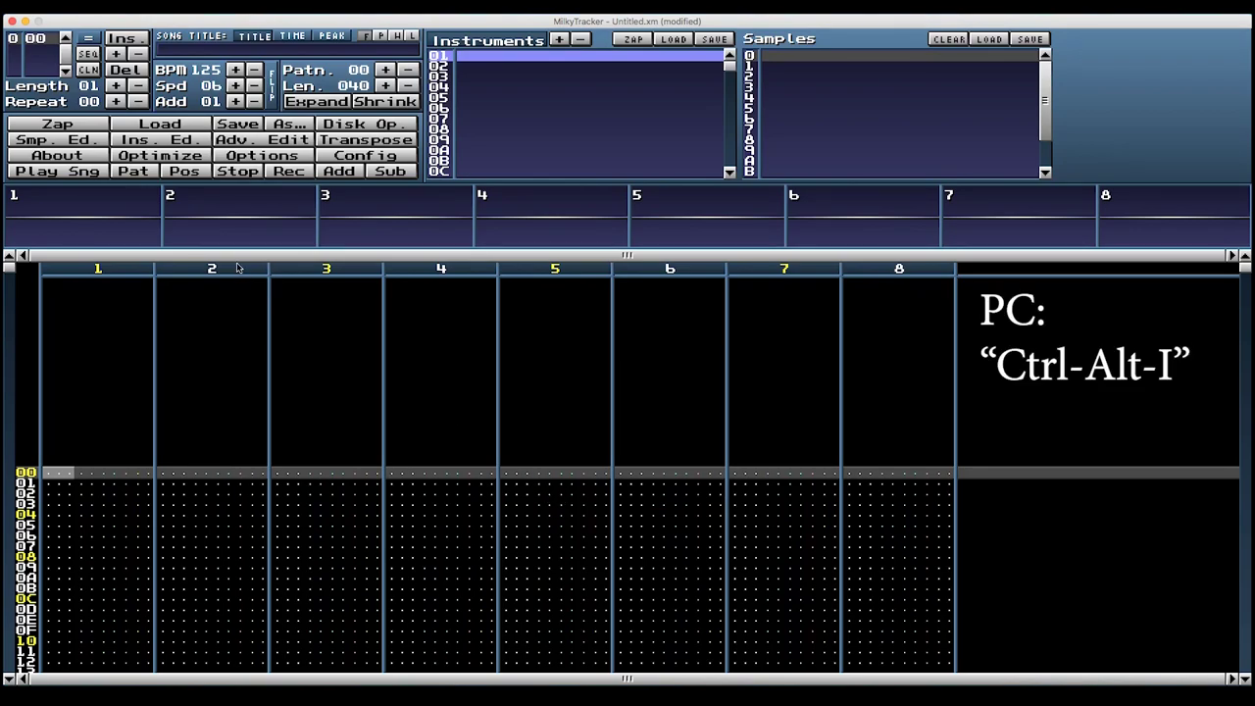
# Step: Show the instrument editor and adjust instrument 01's volume slider to 20
pyautogui.hotkey('ctrl', 'shift', 'i')
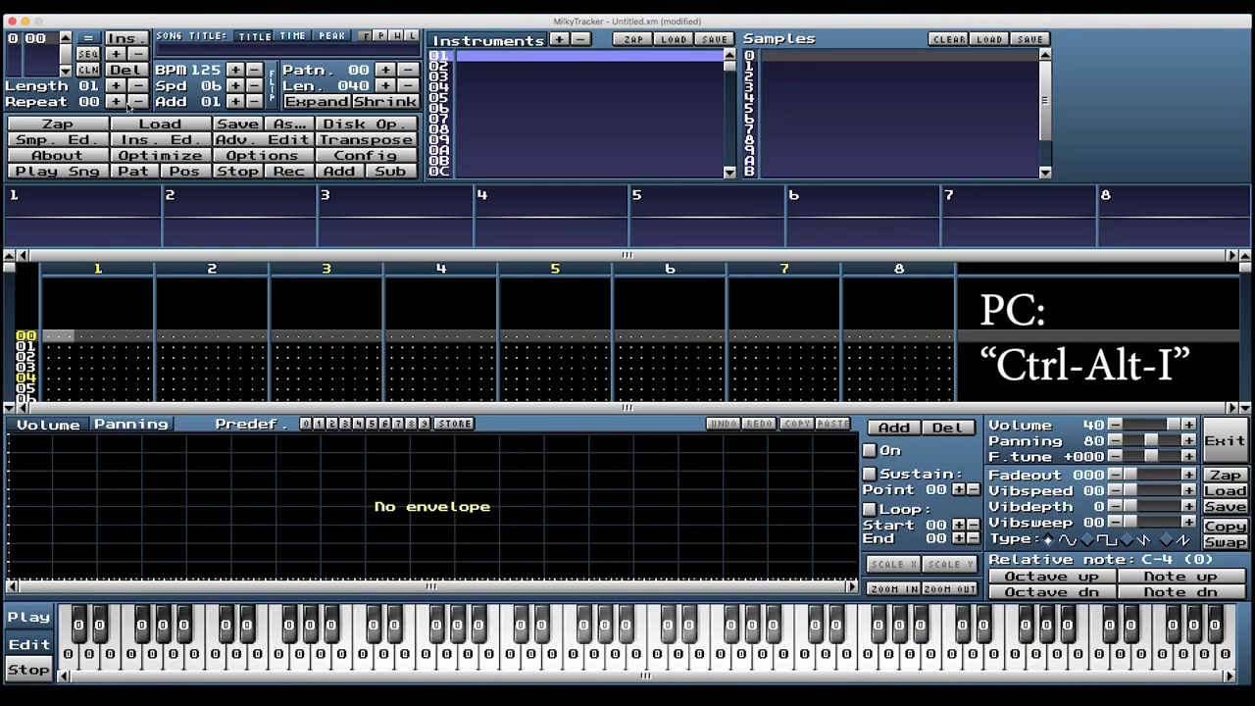
pyautogui.click(157, 143)
pyautogui.click(157, 143)
pyautogui.click(156, 143)
pyautogui.click(157, 143)
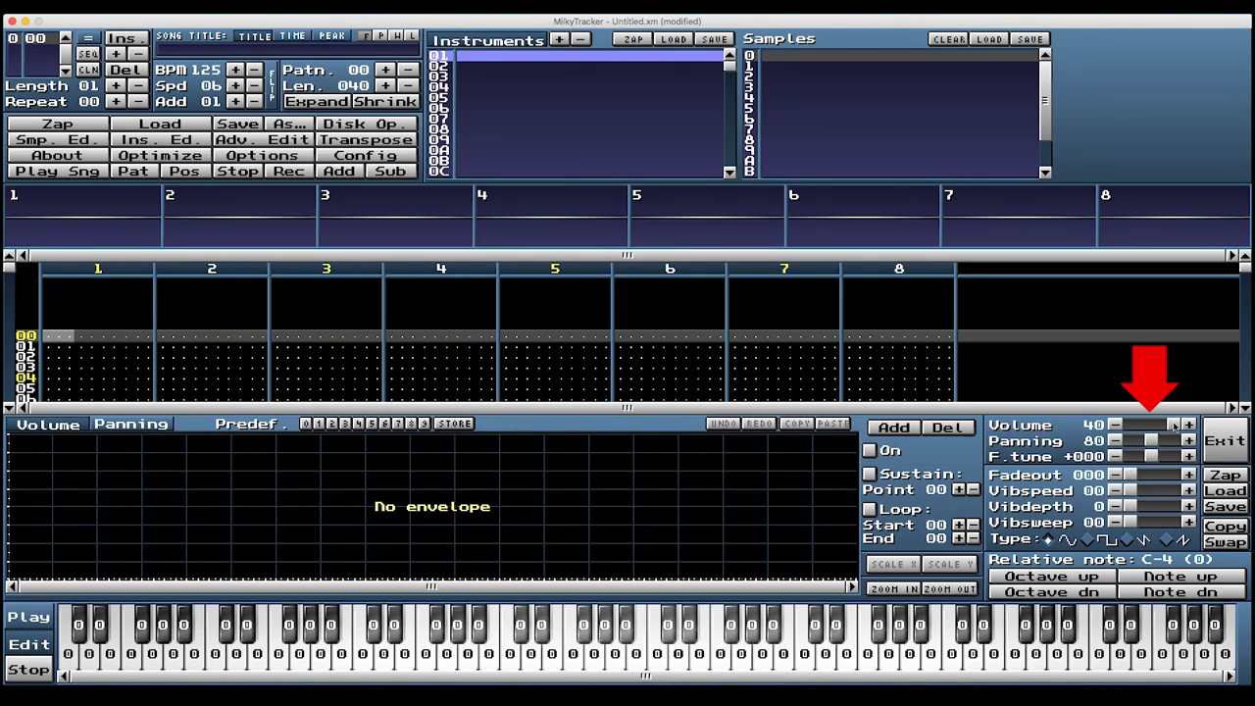
pyautogui.moveTo(1174, 424); pyautogui.dragTo(1157, 428)
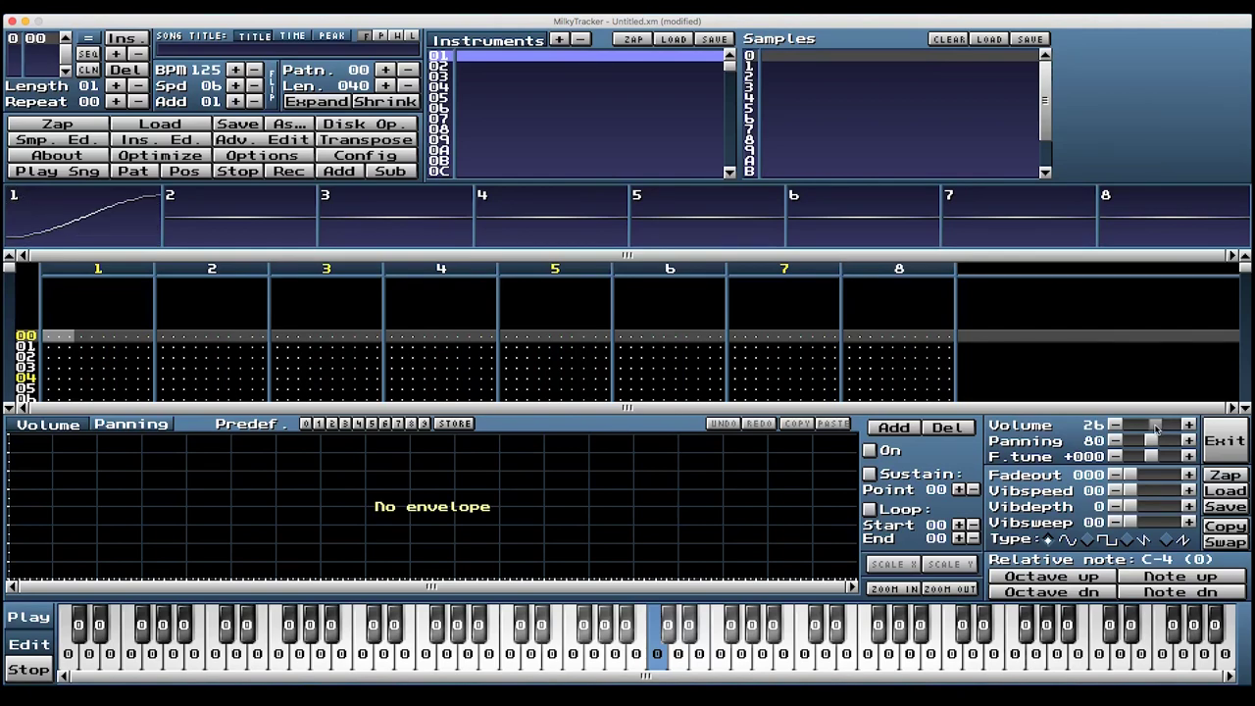
pyautogui.click(1188, 425)
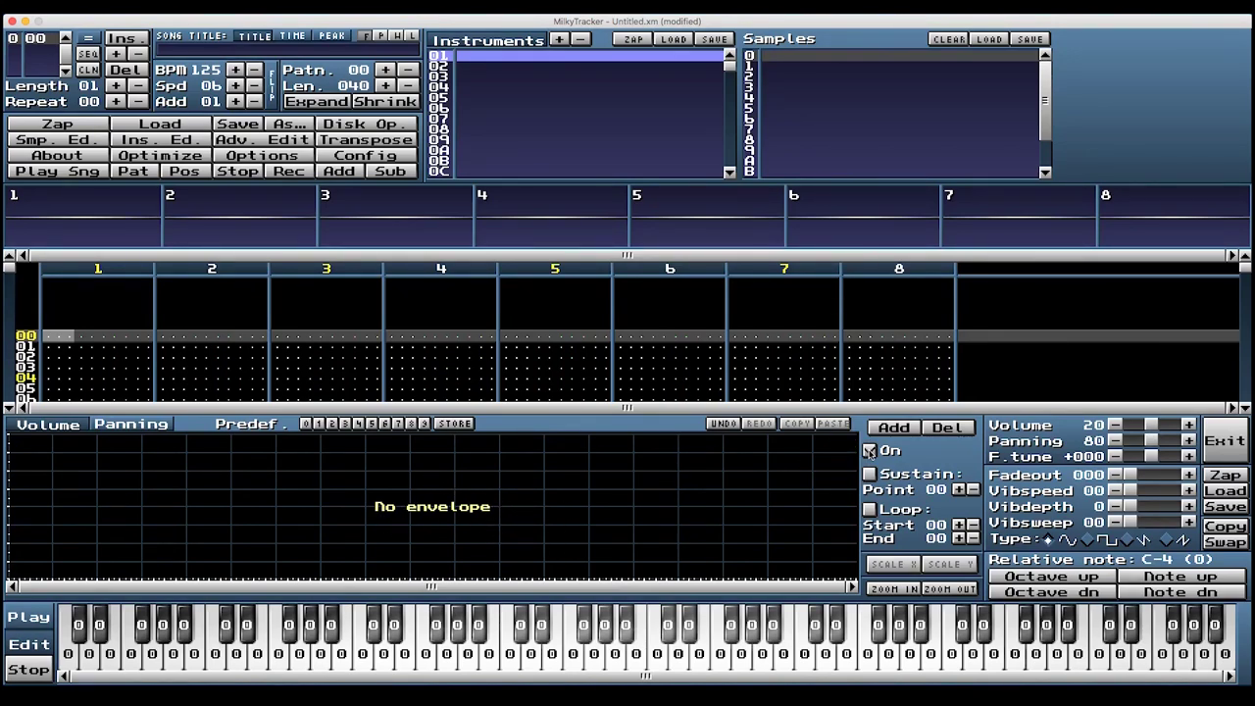
# Step: Add a volume envelope, raise its first point to full, and place the second point lower
pyautogui.click(895, 429)
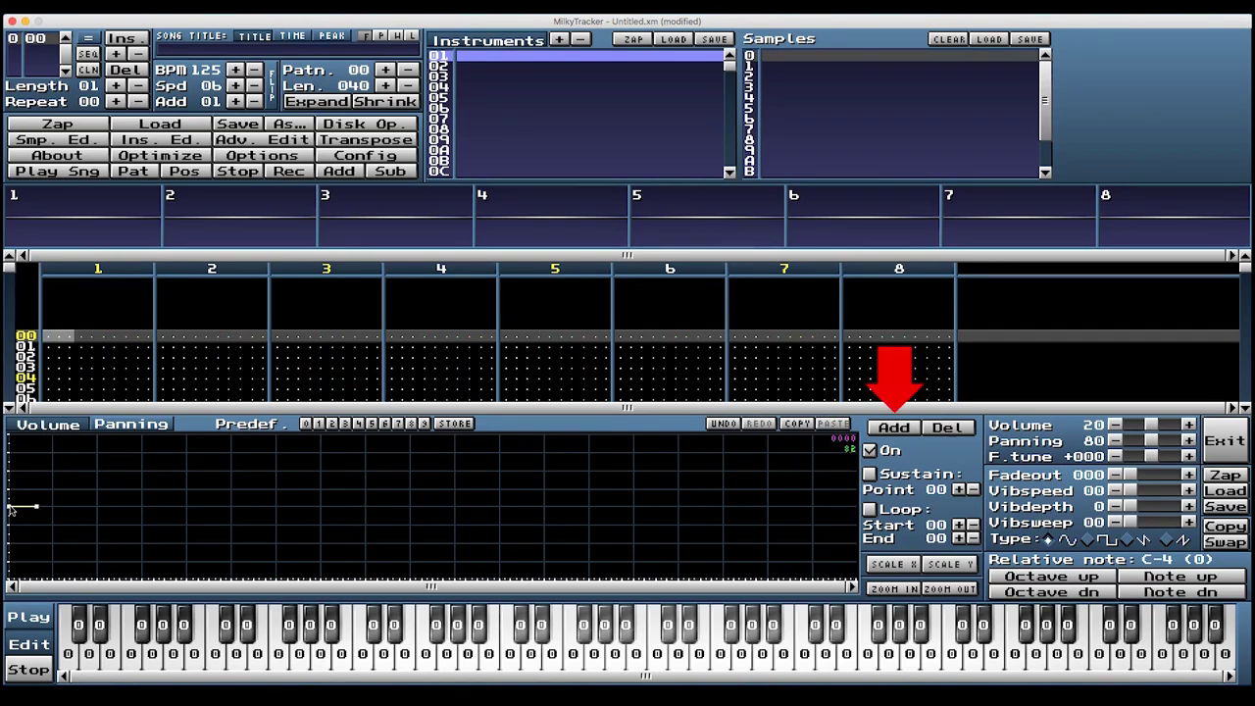
pyautogui.moveTo(8, 461); pyautogui.dragTo(8, 431)
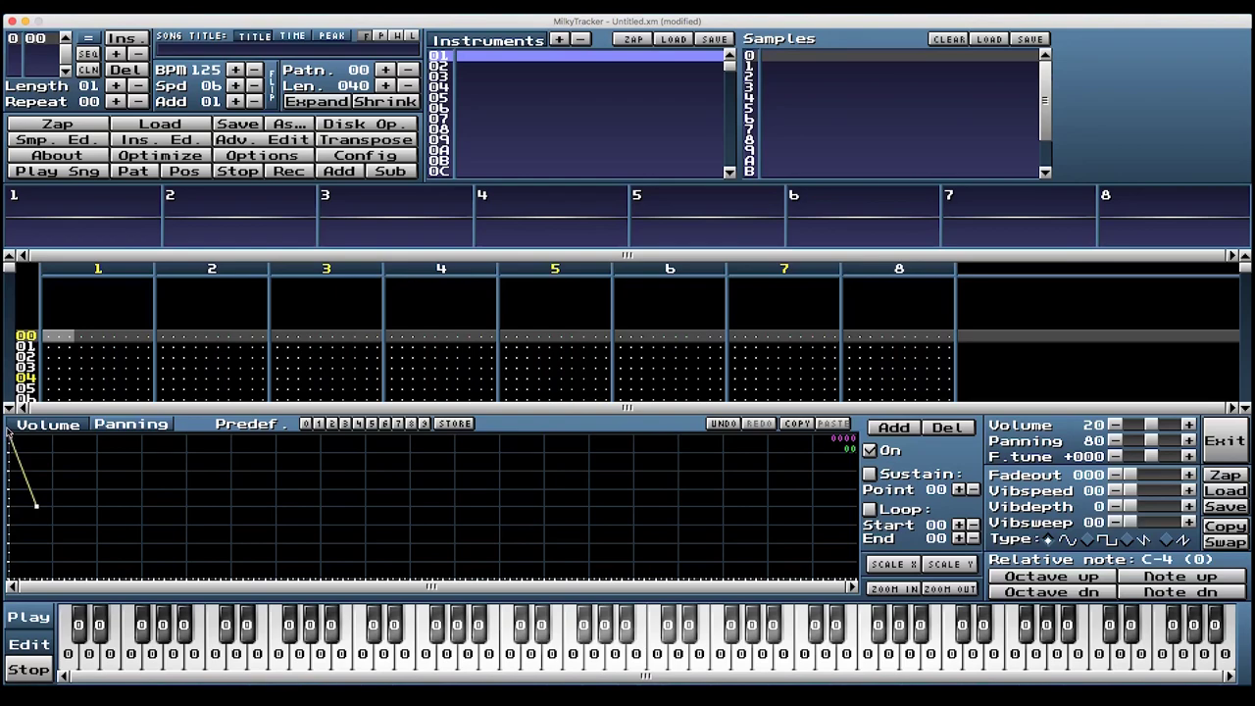
pyautogui.moveTo(36, 509); pyautogui.dragTo(111, 535)
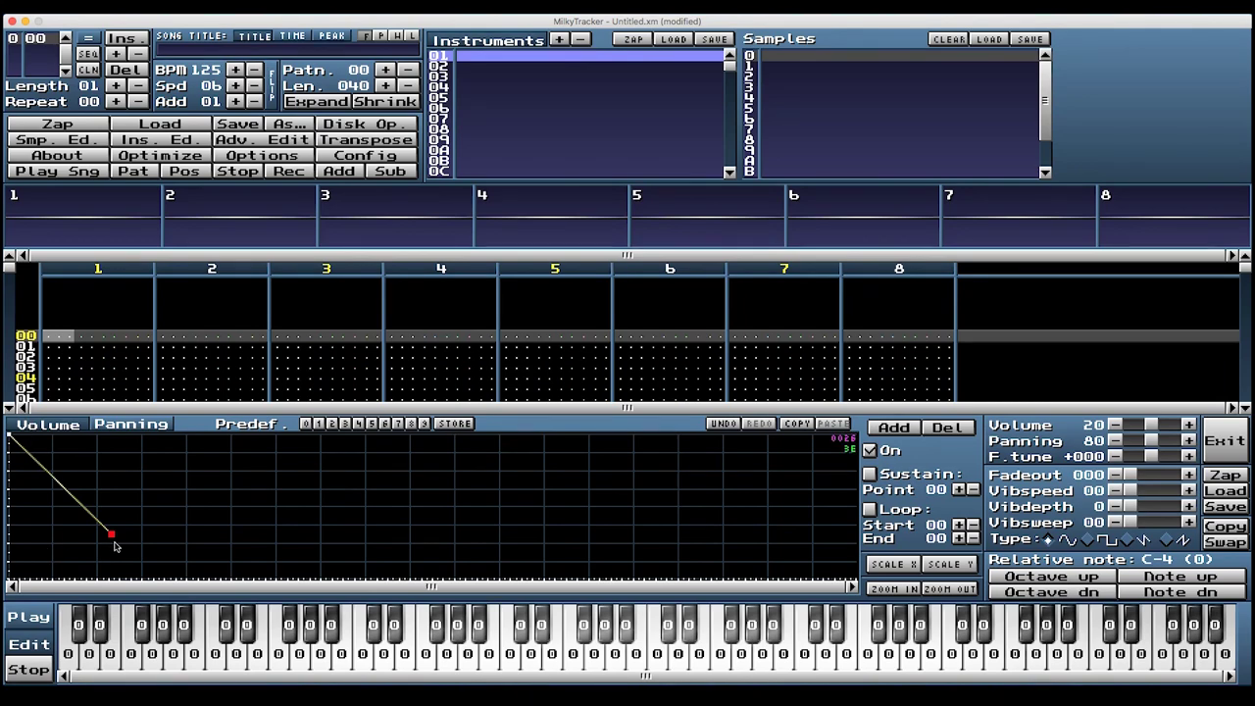
pyautogui.press('z')
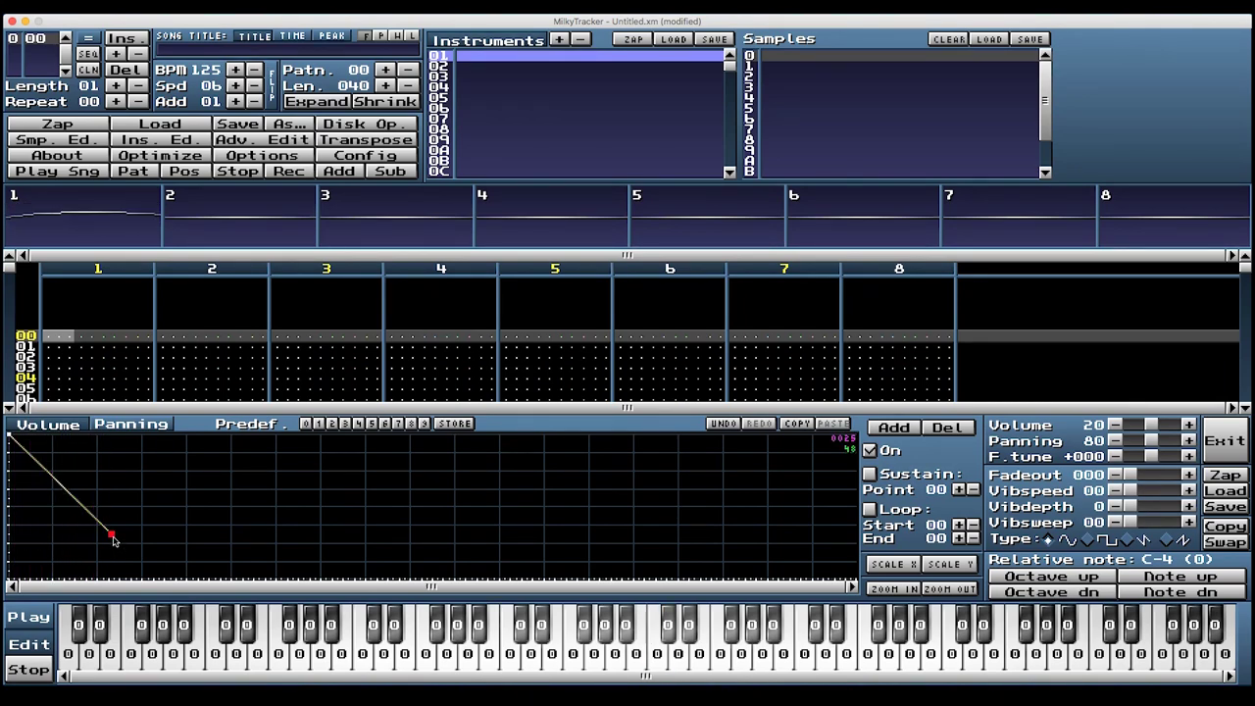
pyautogui.moveTo(111, 535); pyautogui.dragTo(26, 579)
pyautogui.press('z')
pyautogui.press('z')
# Step: Rework the later envelope points into a steep drop and slow taper toward silence
pyautogui.press('z')
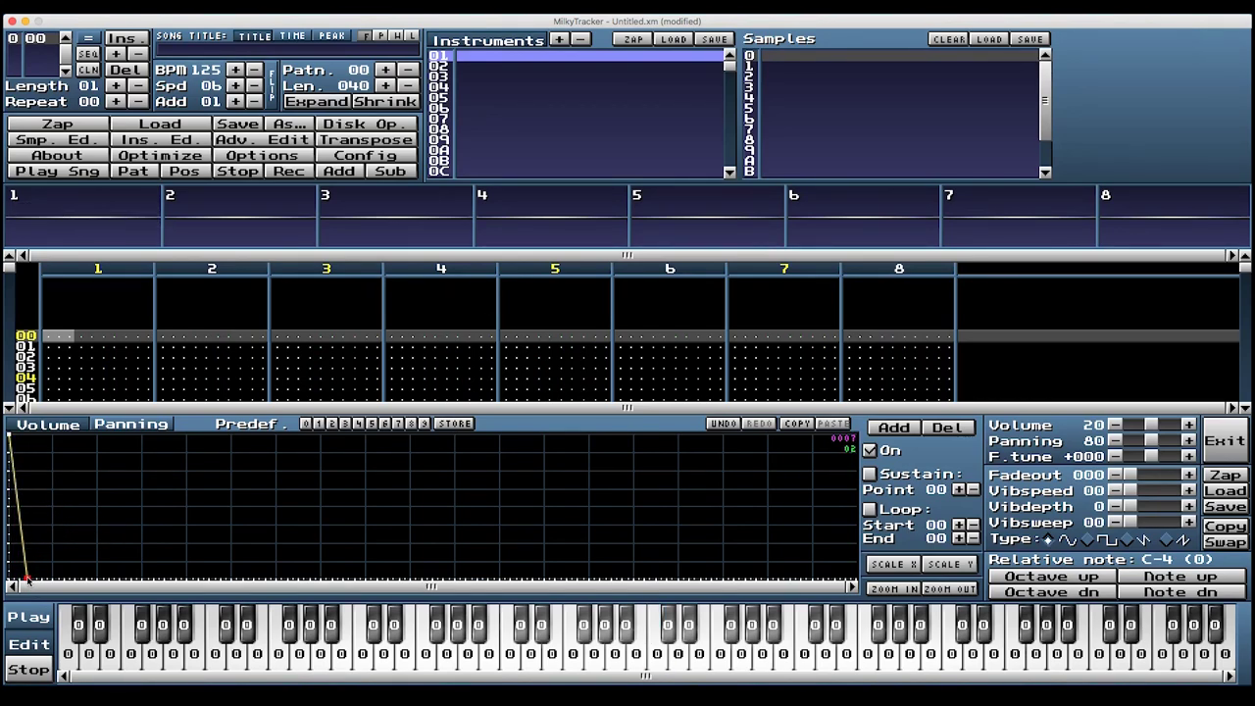
pyautogui.press('z')
pyautogui.press('z')
pyautogui.moveTo(27, 579); pyautogui.dragTo(97, 532)
pyautogui.press('z')
pyautogui.press('z')
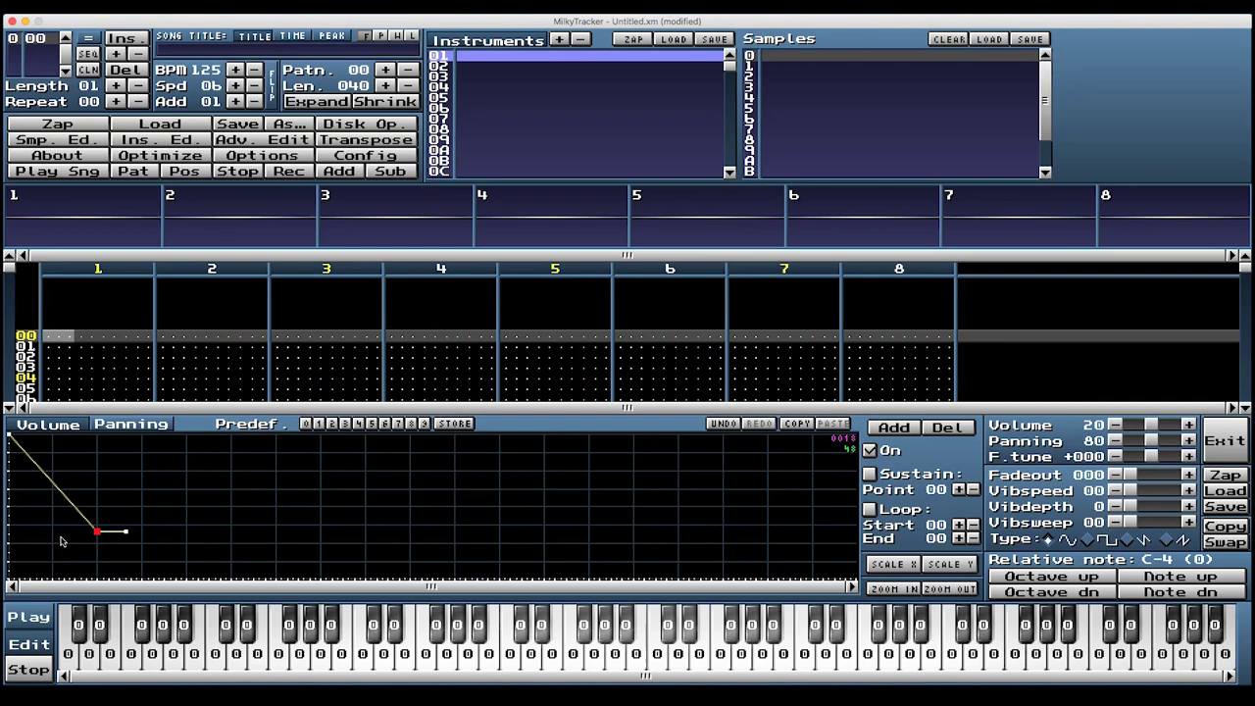
pyautogui.moveTo(94, 535); pyautogui.dragTo(105, 579)
pyautogui.press('z')
pyautogui.press('z')
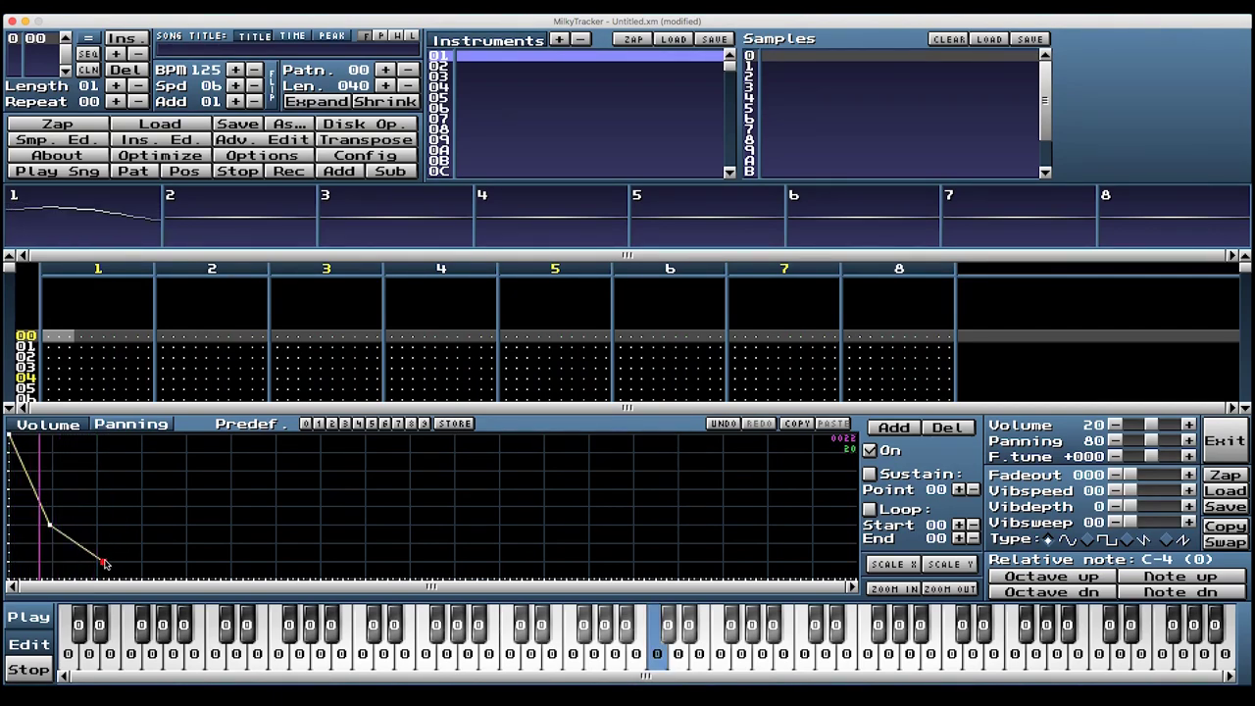
pyautogui.moveTo(50, 527); pyautogui.dragTo(35, 538)
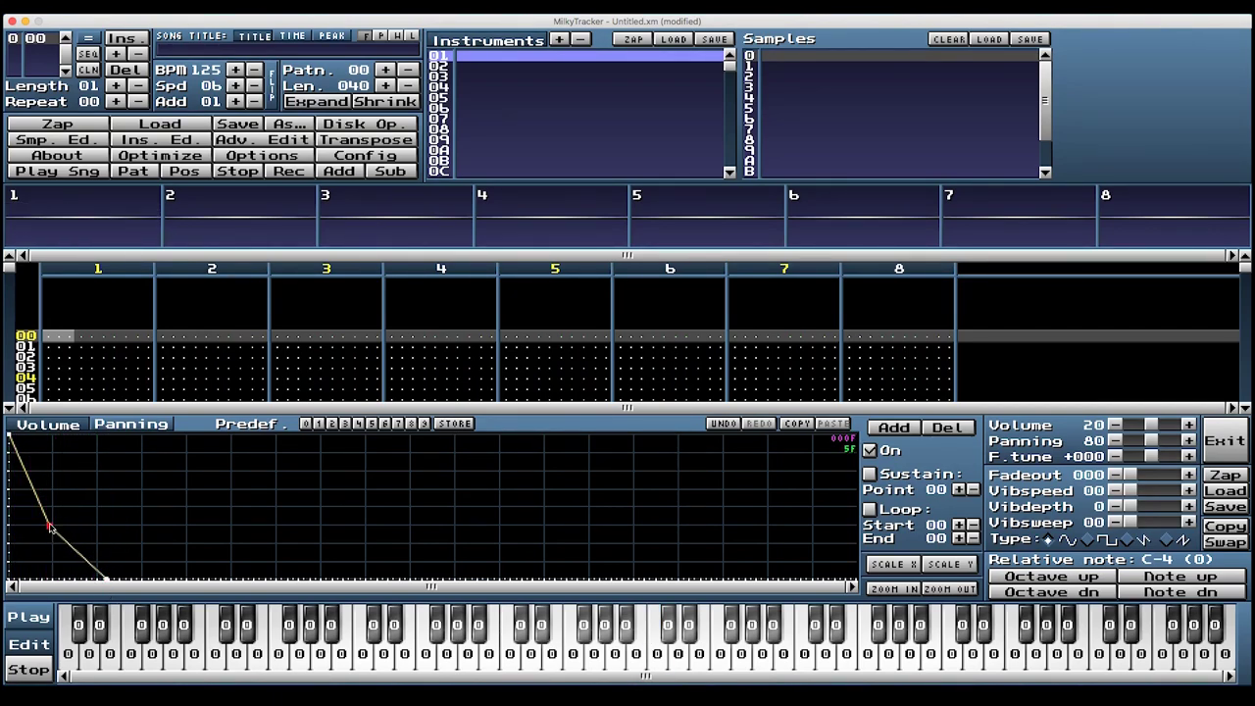
pyautogui.click(926, 429)
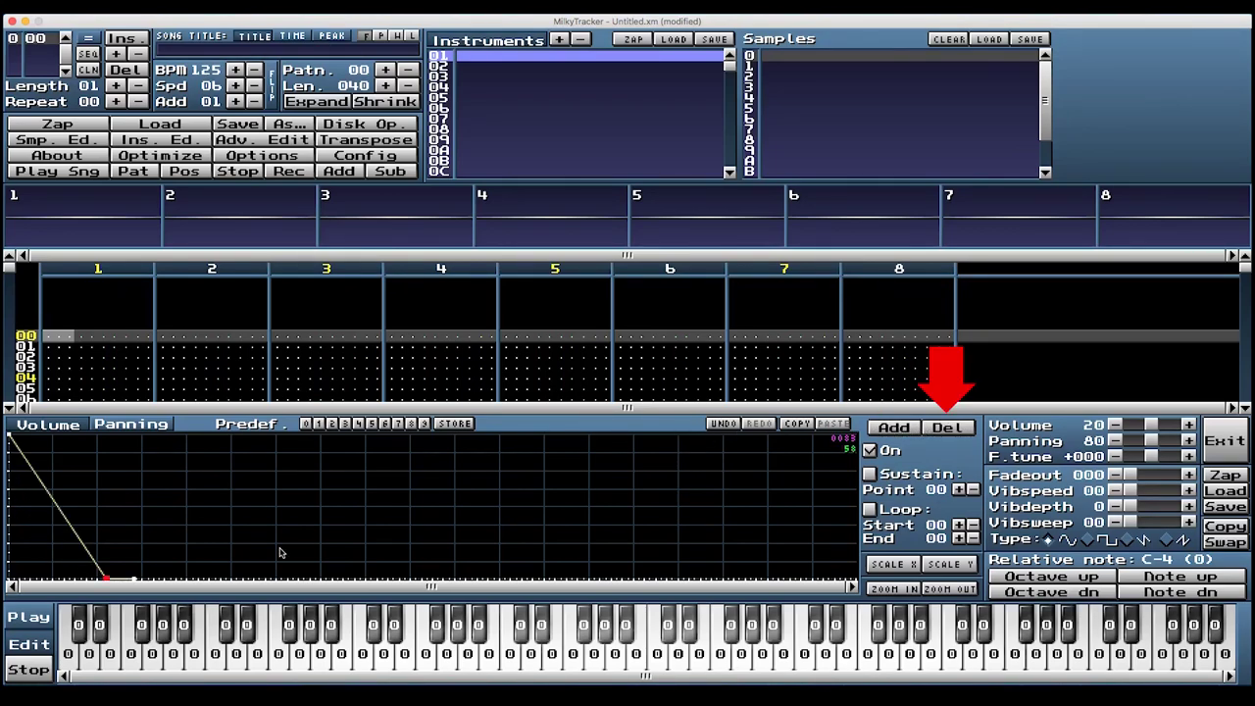
pyautogui.moveTo(105, 580); pyautogui.dragTo(52, 554)
pyautogui.press('z')
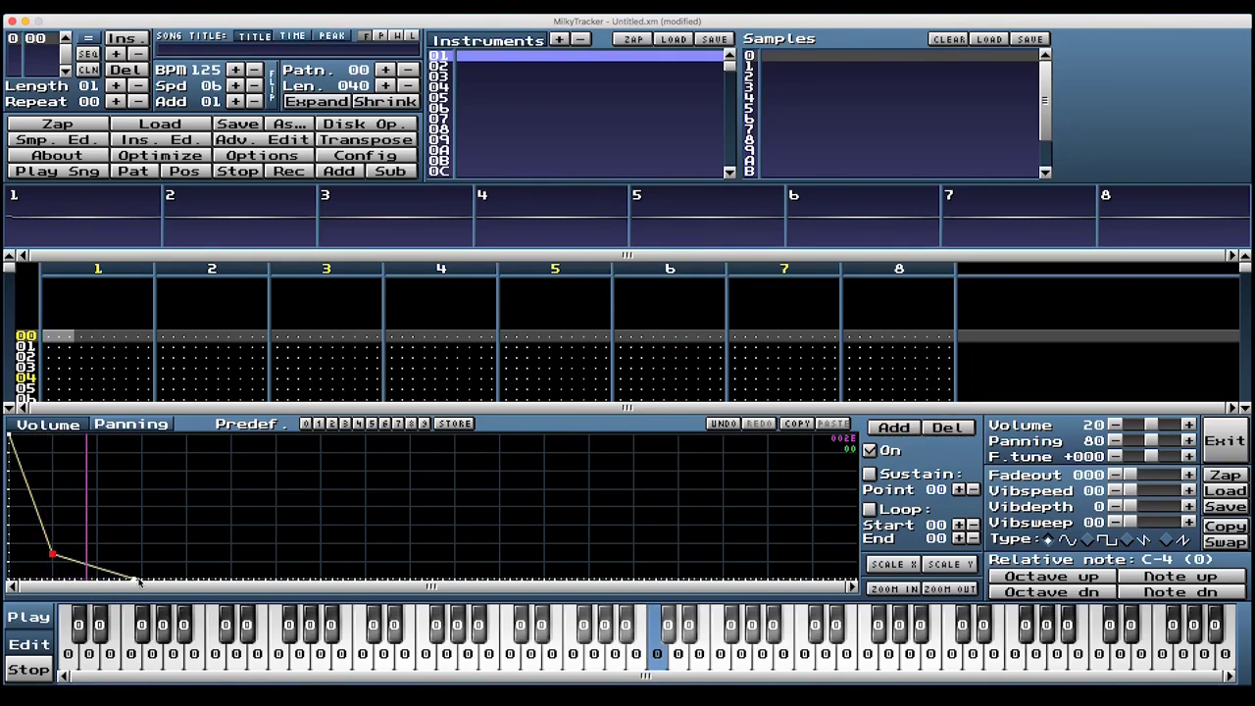
pyautogui.moveTo(135, 582); pyautogui.dragTo(187, 569)
# Step: Try envelope sustain on the later points while test-playing notes
pyautogui.press('z')
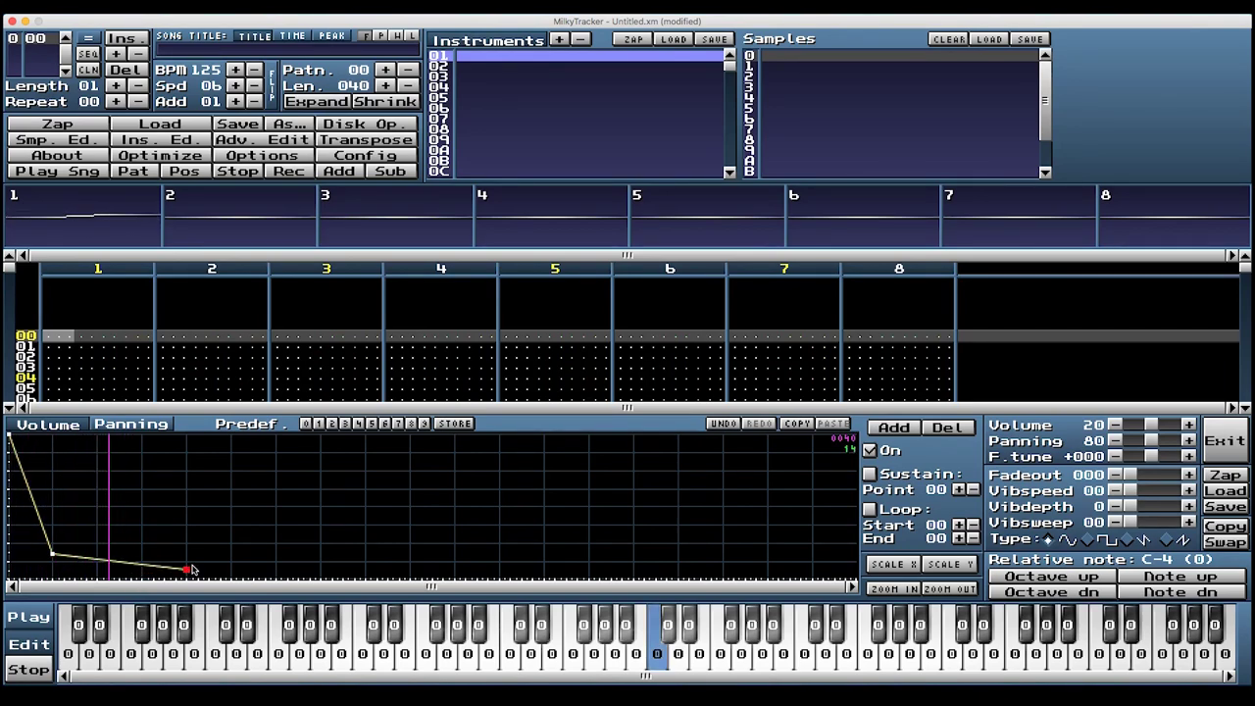
pyautogui.click(872, 474)
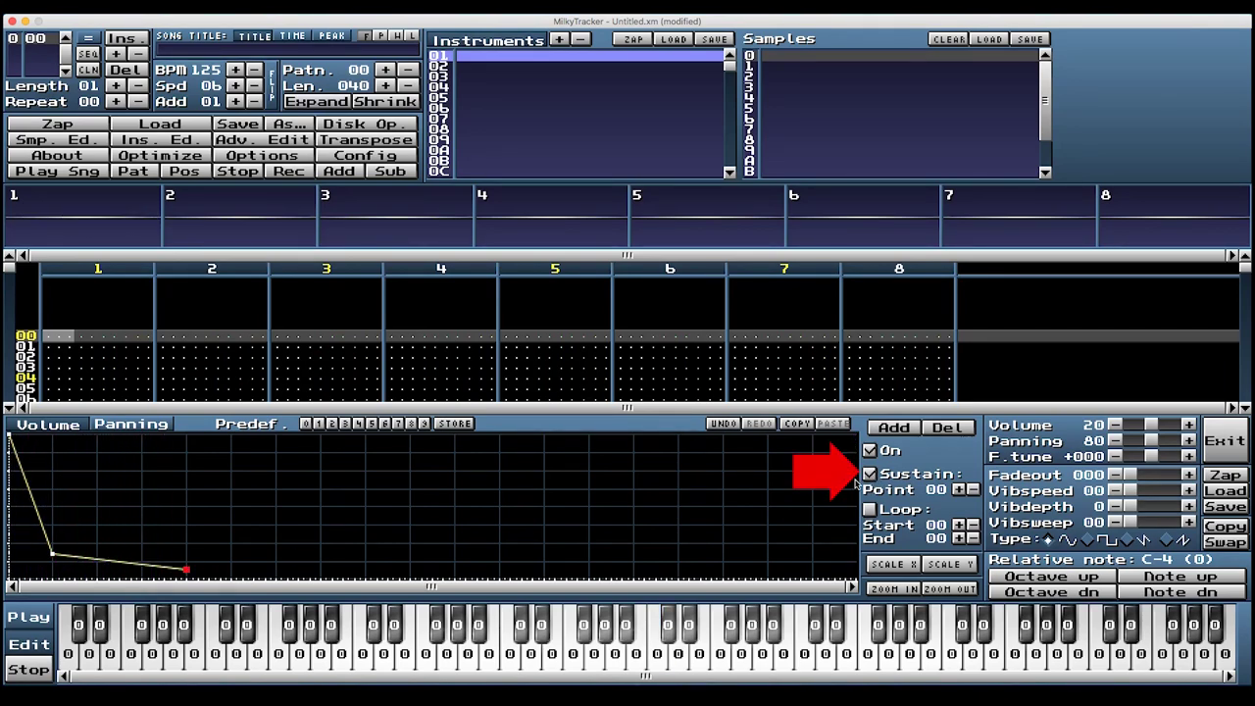
pyautogui.click(958, 489)
pyautogui.press('z')
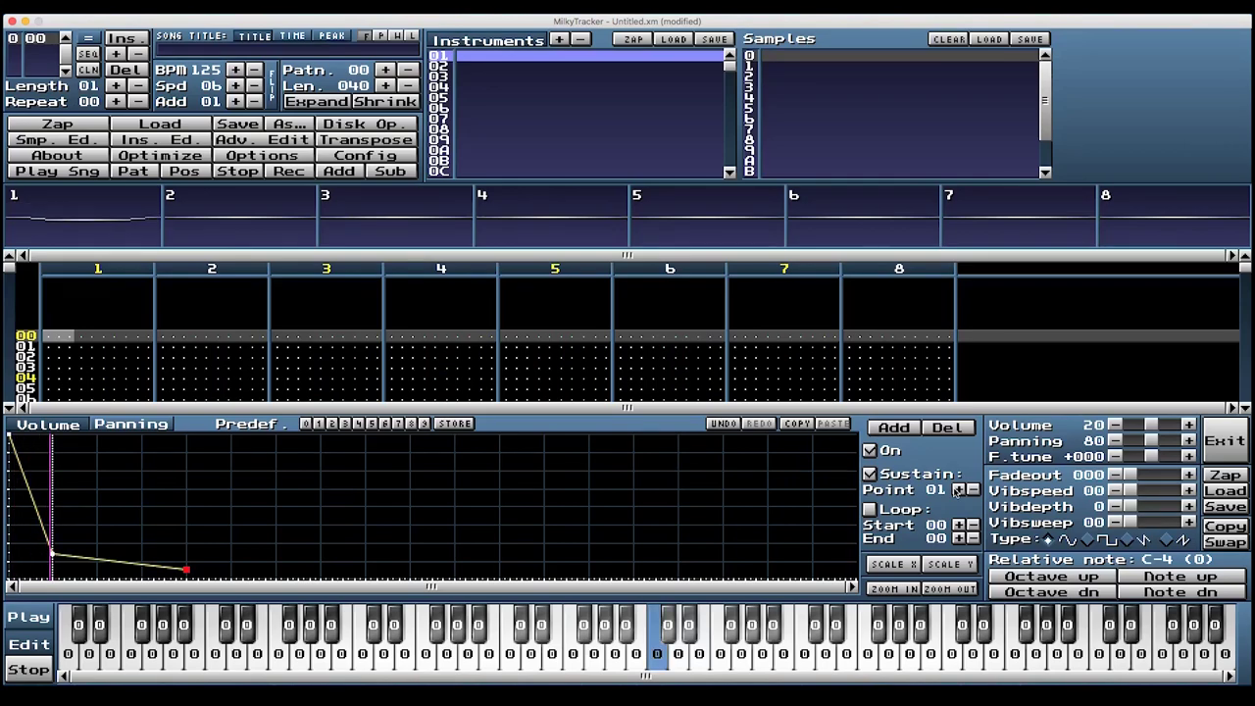
pyautogui.click(958, 489)
pyautogui.press('z')
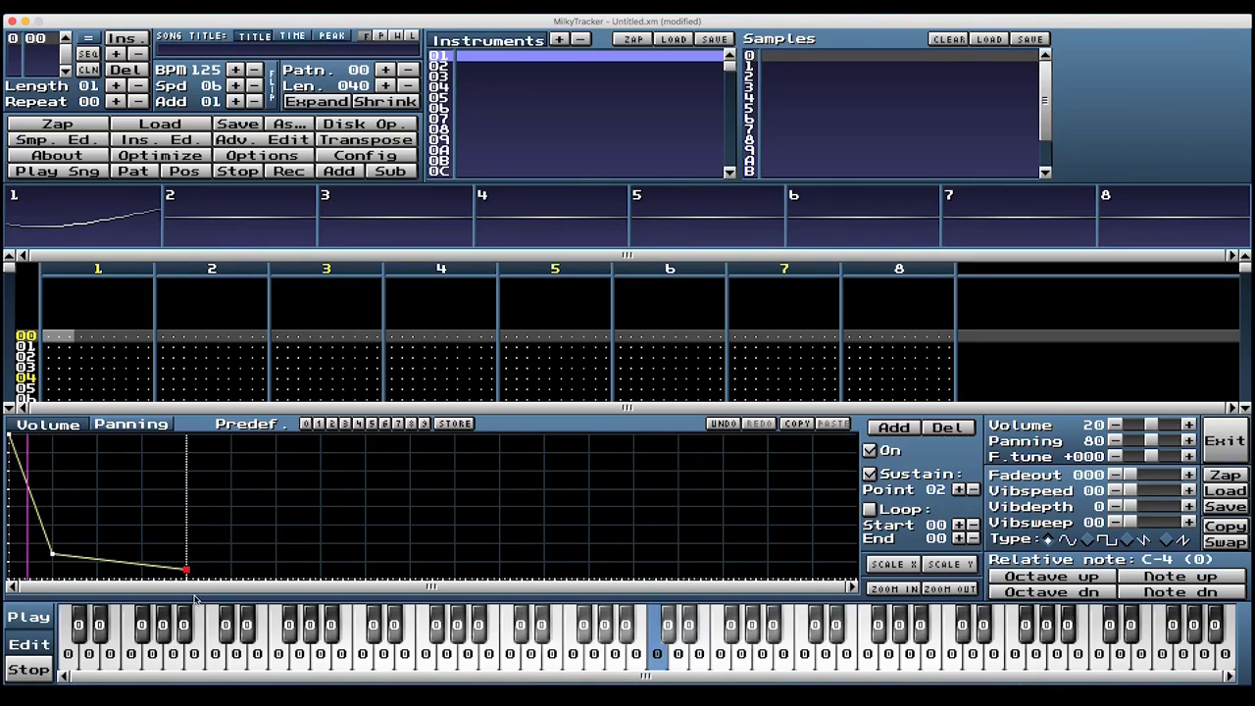
# Step: Raise the middle point, pull the end point earlier, and add an extra envelope point
pyautogui.moveTo(57, 557); pyautogui.dragTo(59, 528)
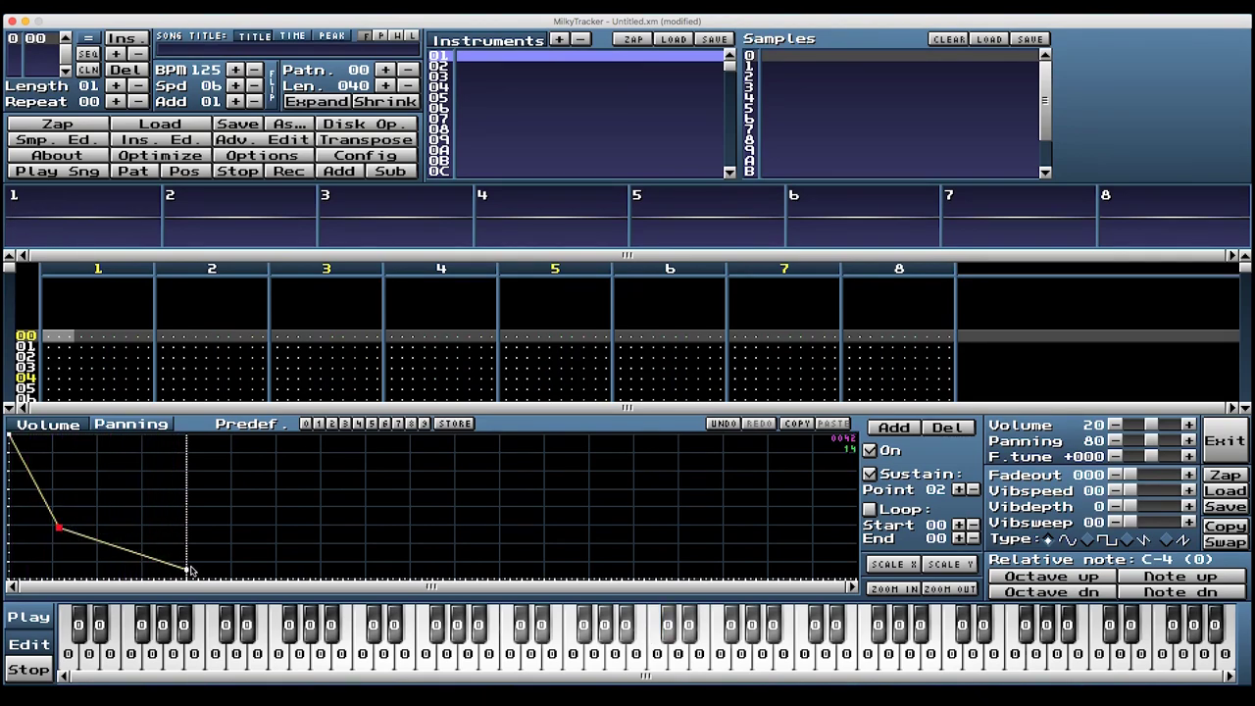
pyautogui.moveTo(186, 569); pyautogui.dragTo(167, 552)
pyautogui.click(893, 428)
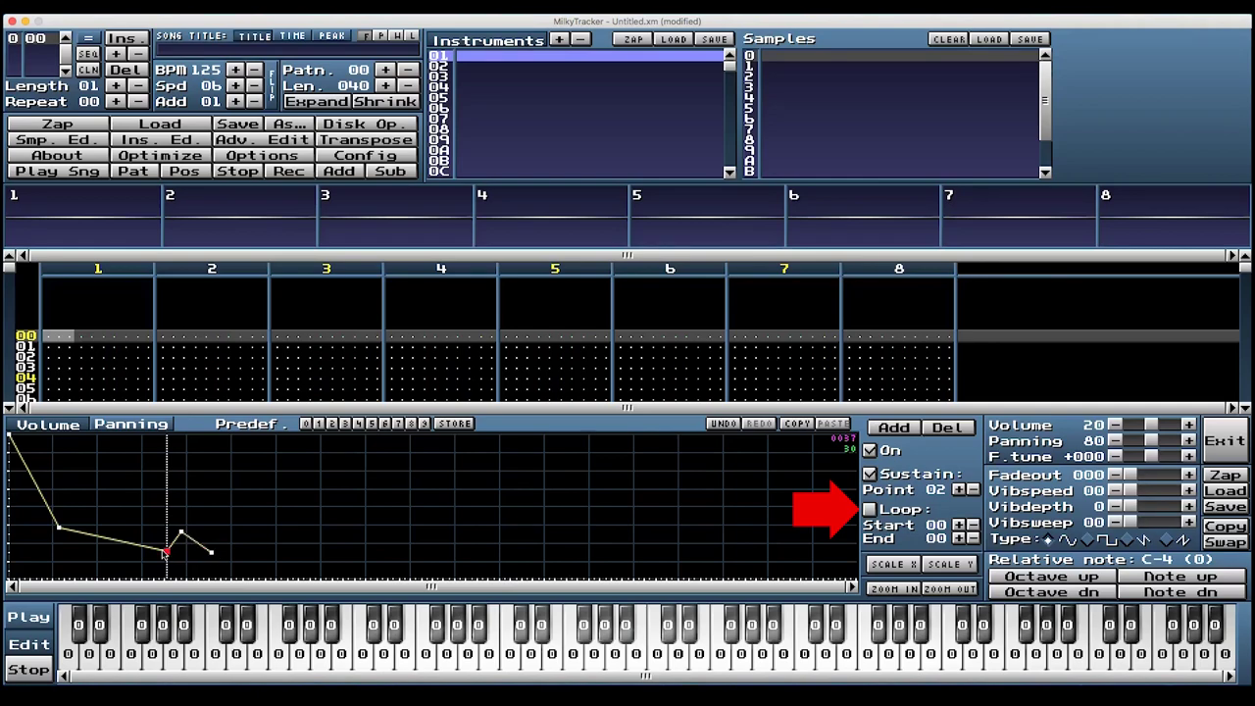
pyautogui.moveTo(165, 554); pyautogui.dragTo(151, 555)
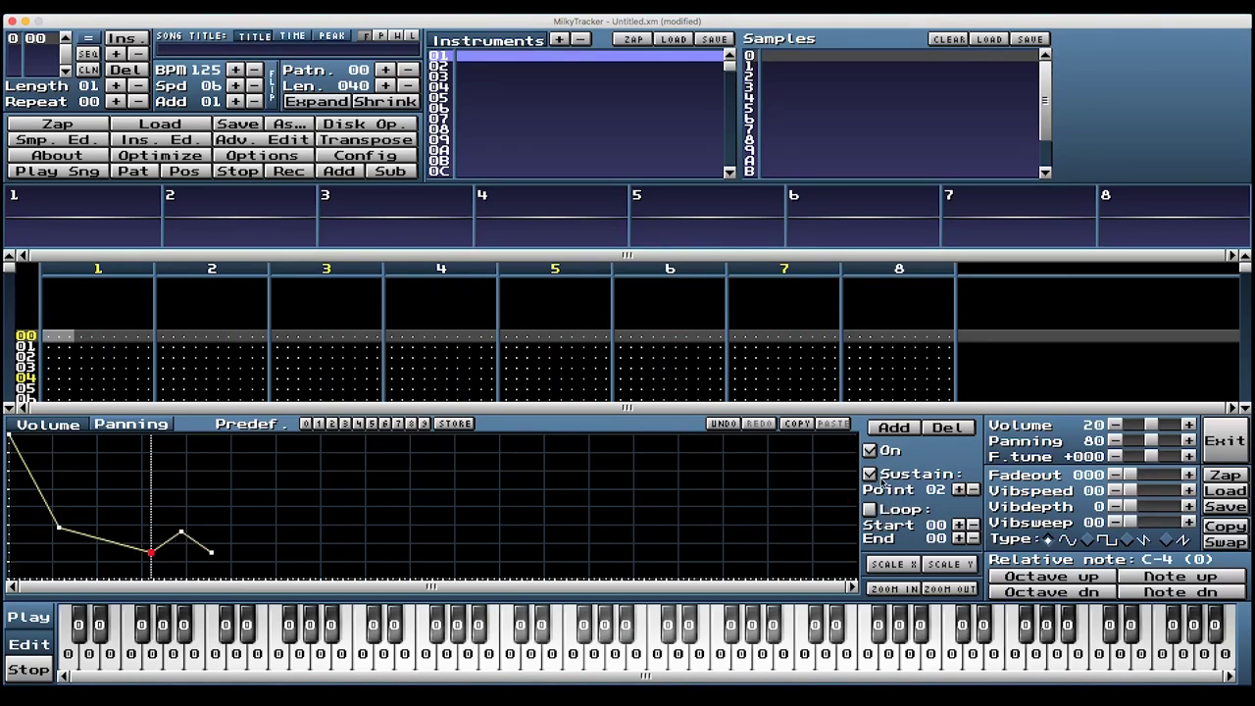
# Step: Turn sustain off and loop the envelope from point 02 to point 04
pyautogui.click(871, 475)
pyautogui.click(959, 538)
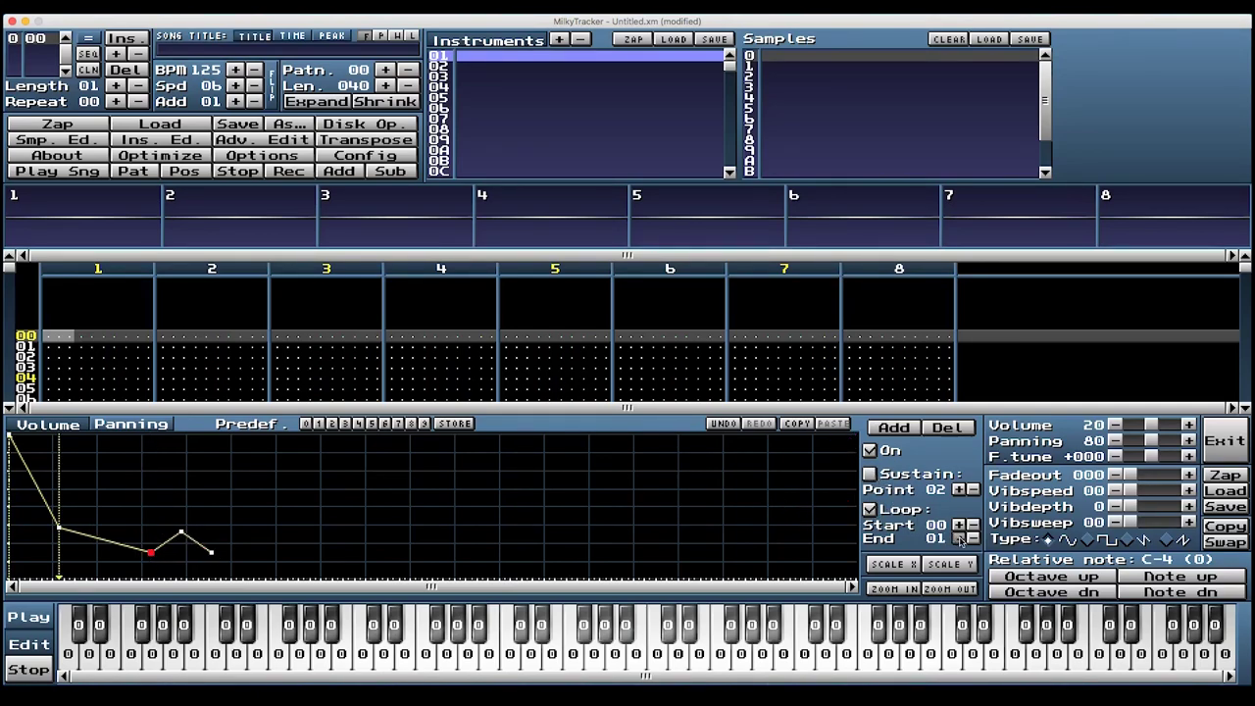
pyautogui.click(959, 539)
pyautogui.click(959, 538)
pyautogui.click(959, 539)
pyautogui.click(959, 526)
pyautogui.click(959, 525)
pyautogui.press('z')
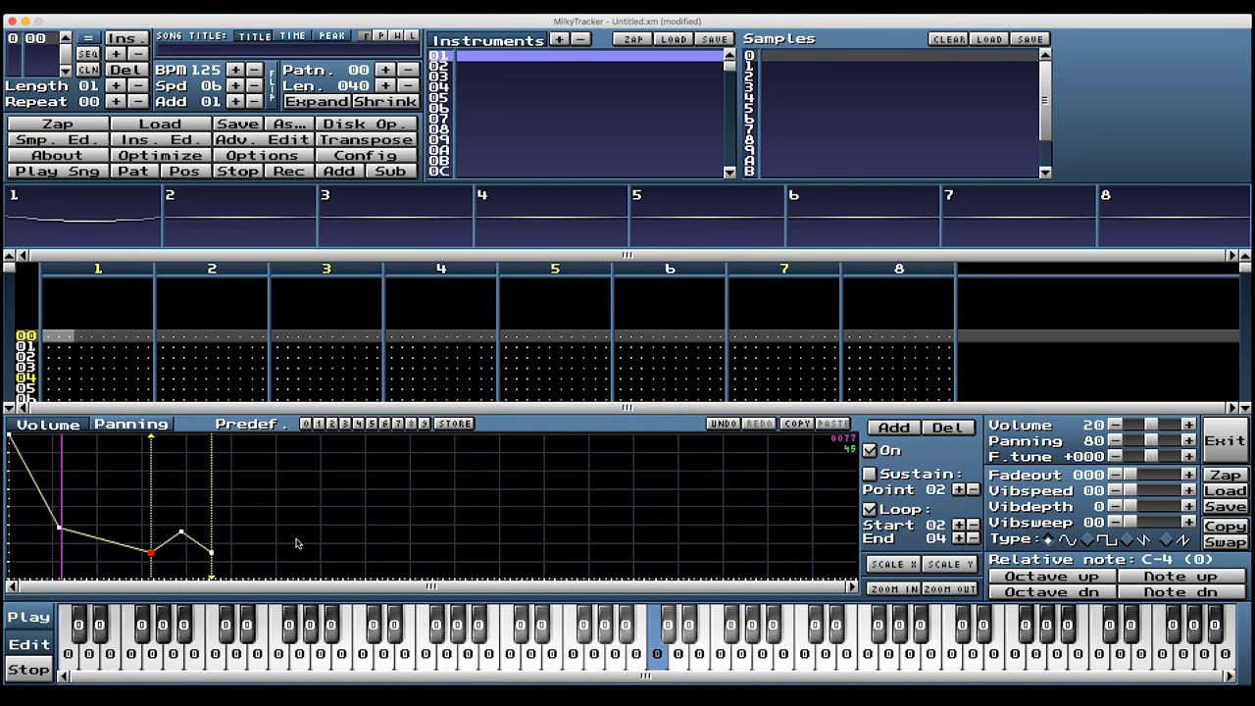
# Step: Nudge the last envelope points further left
pyautogui.moveTo(183, 534); pyautogui.dragTo(149, 555)
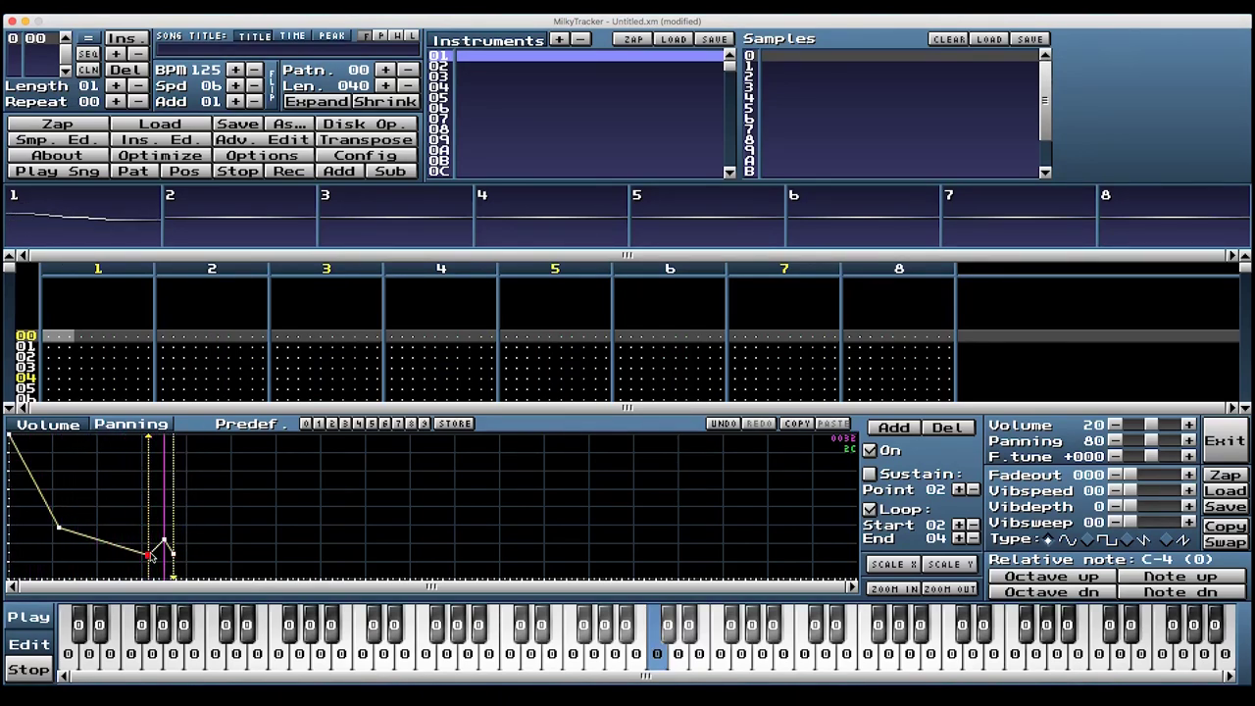
pyautogui.moveTo(163, 541); pyautogui.dragTo(159, 541)
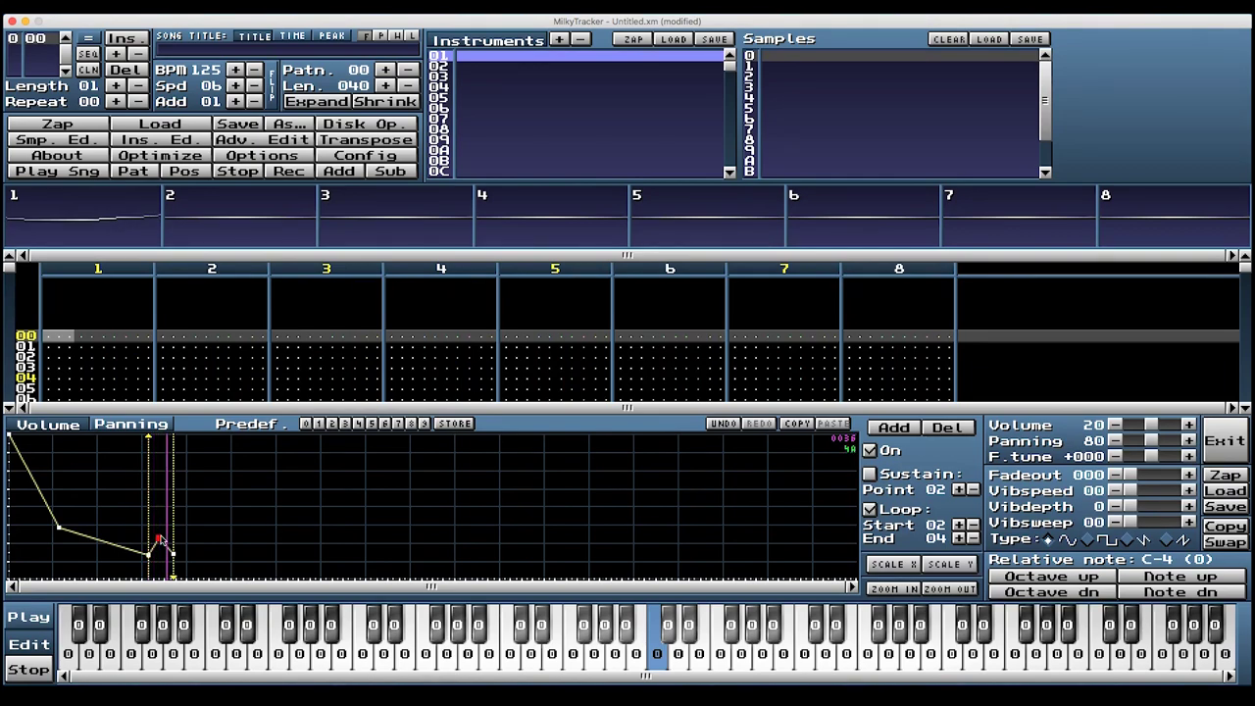
pyautogui.click(172, 555)
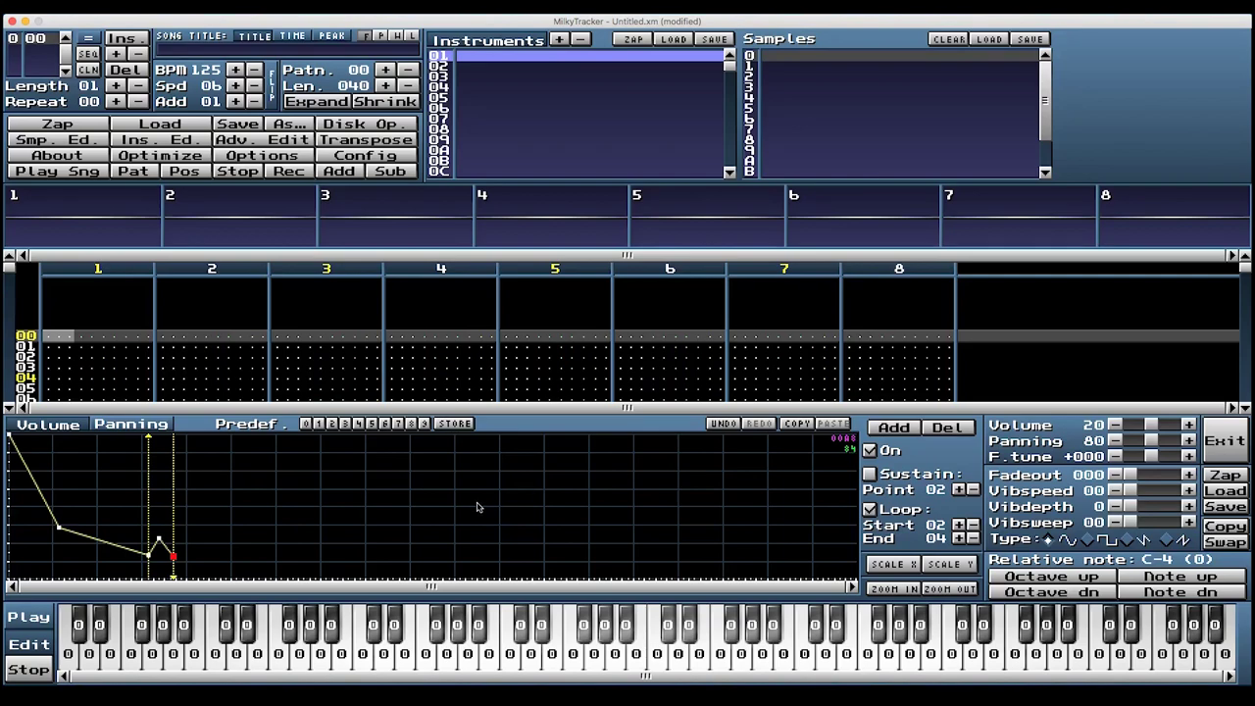
# Step: Reduce the envelope to two points falling to zero volume, with looping off
pyautogui.click(947, 429)
pyautogui.click(947, 429)
pyautogui.click(948, 430)
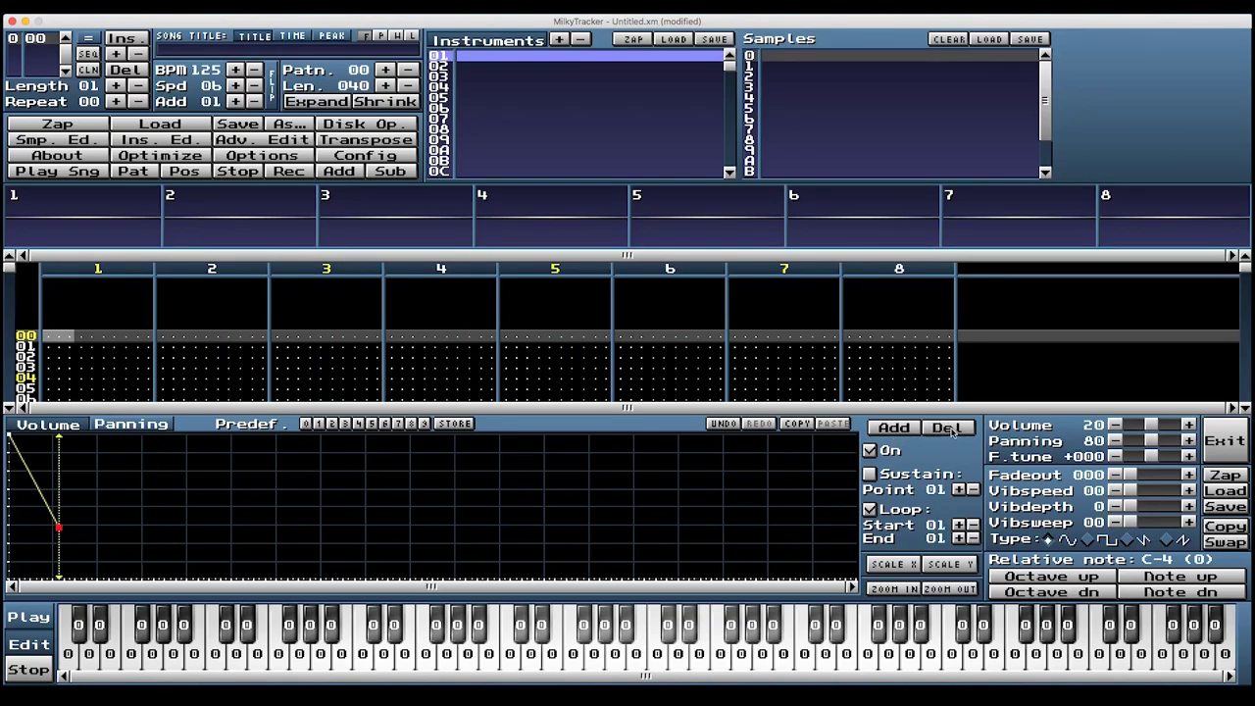
pyautogui.moveTo(60, 530); pyautogui.dragTo(45, 586)
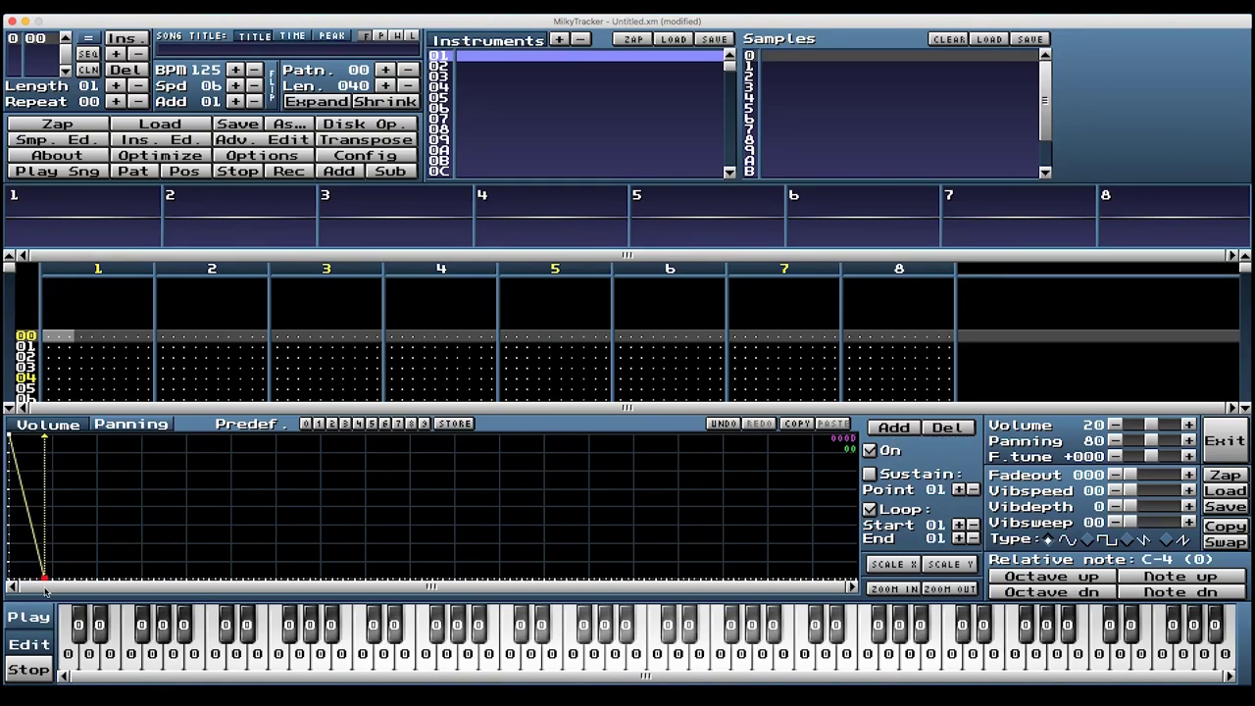
pyautogui.click(869, 510)
pyautogui.press('z')
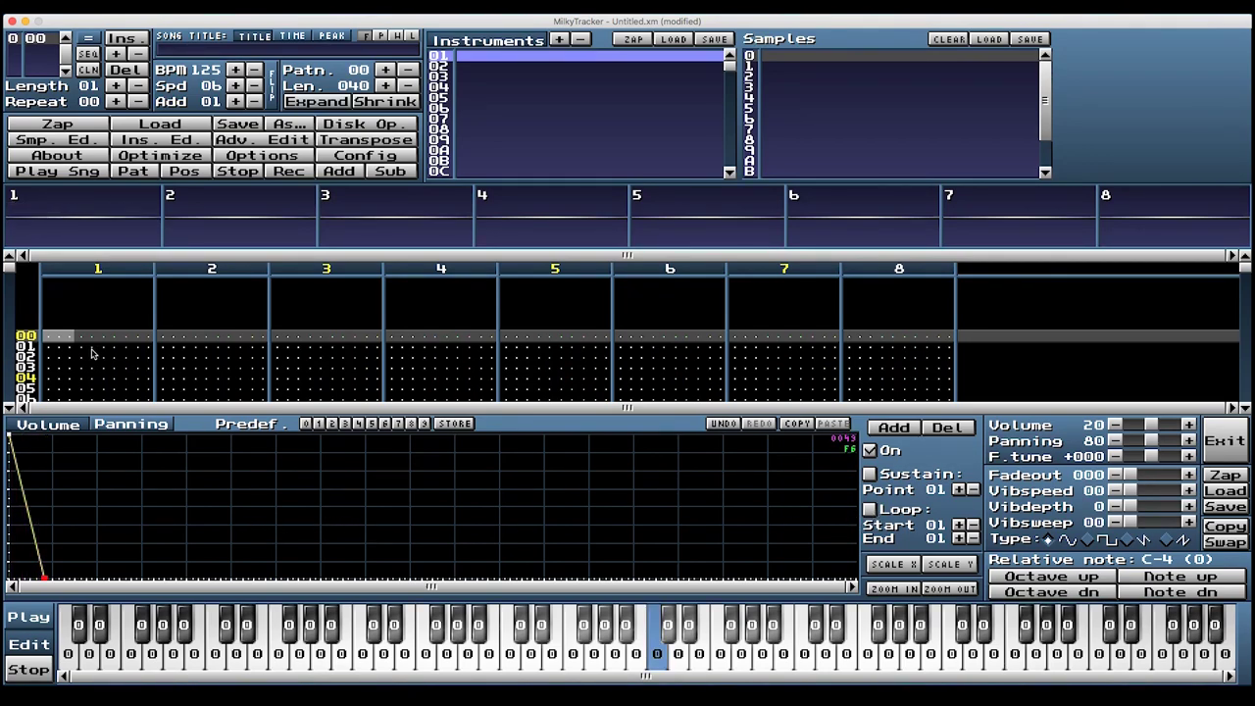
pyautogui.press('z')
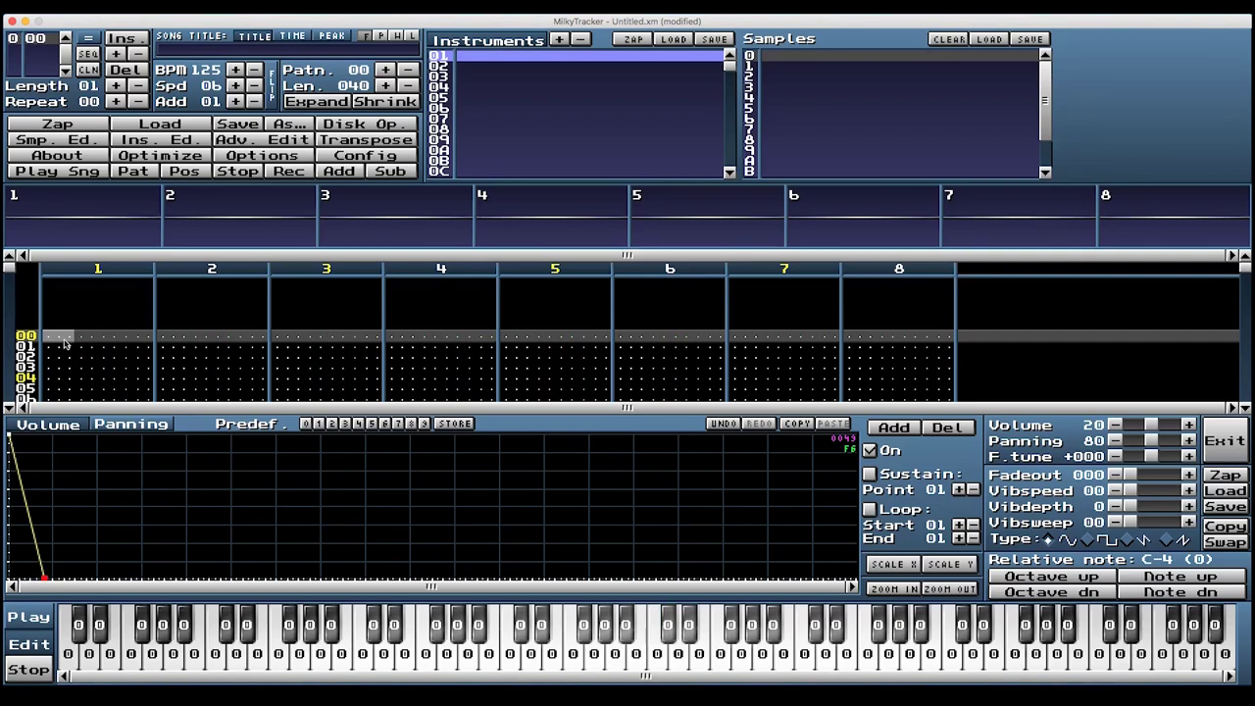
# Step: Record alternating D-5 and E-5 notes in channel 1 from row 00 to 1F
pyautogui.press('space')
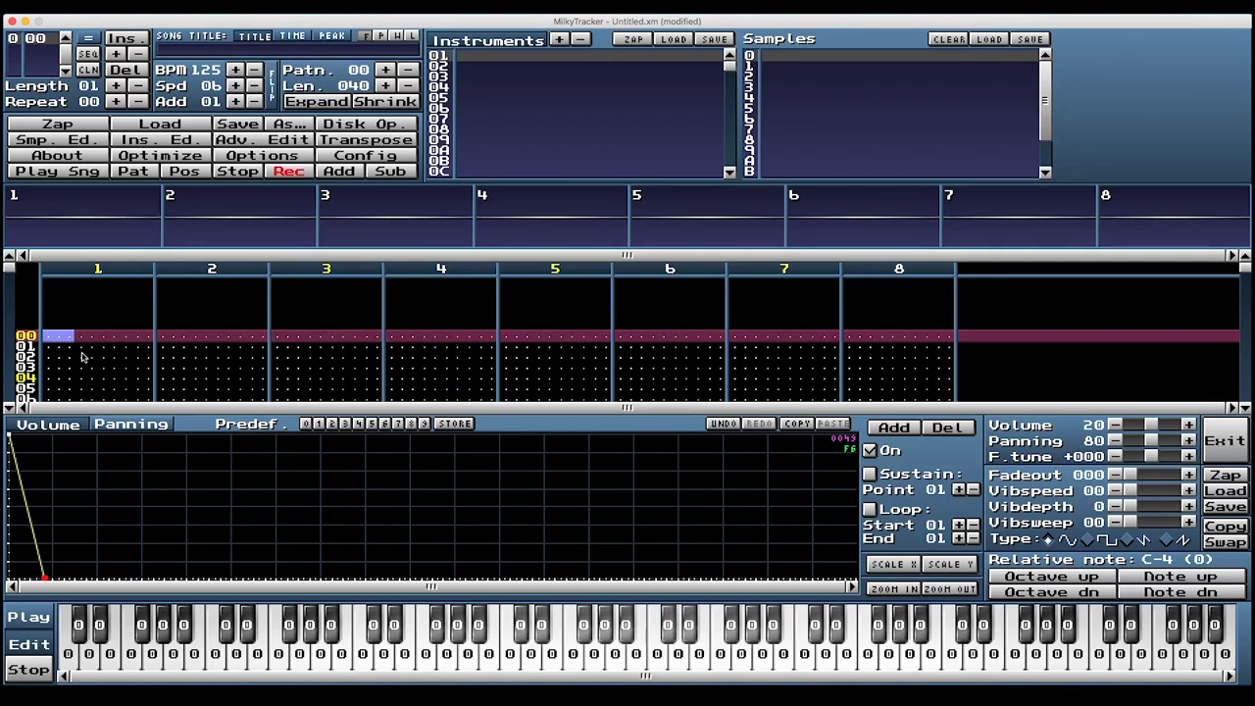
pyautogui.press('w')
pyautogui.press('e')
pyautogui.press('w')
pyautogui.press('e')
pyautogui.press('w')
pyautogui.press('e')
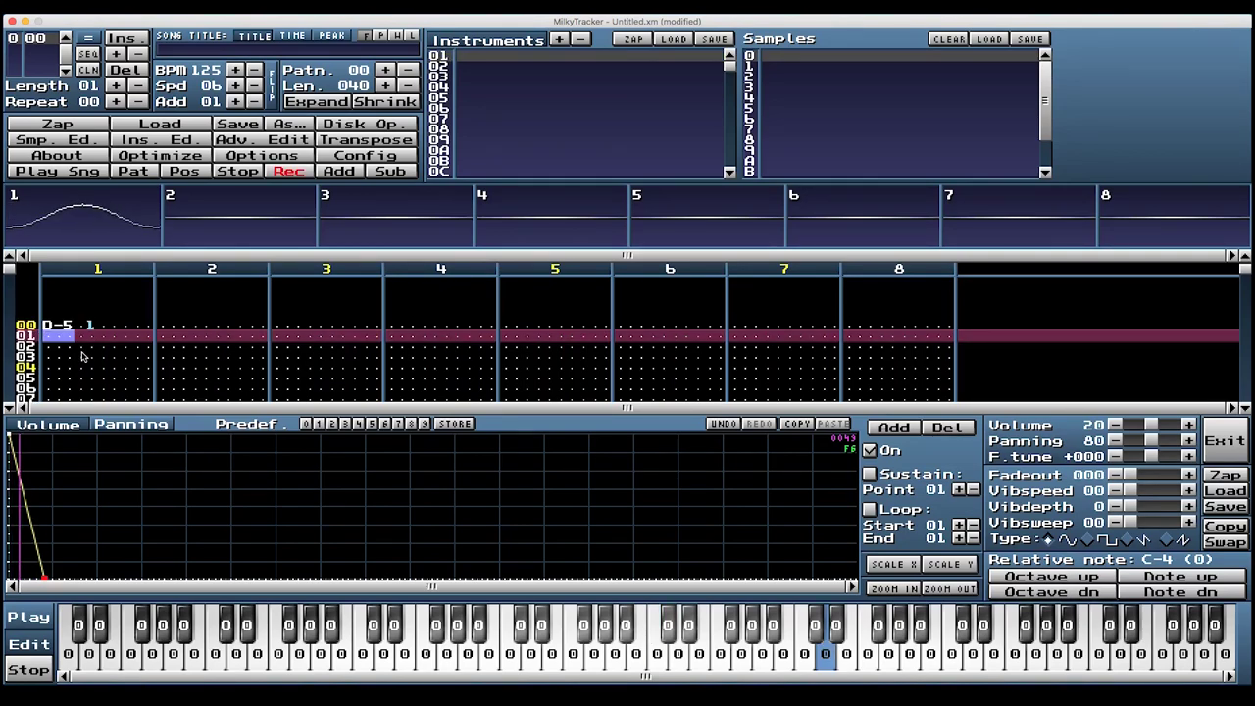
pyautogui.press('w')
pyautogui.press('e')
pyautogui.press('w')
pyautogui.press('e')
pyautogui.press('w')
pyautogui.press('e')
pyautogui.press('w')
pyautogui.press('e')
pyautogui.press('w')
pyautogui.press('e')
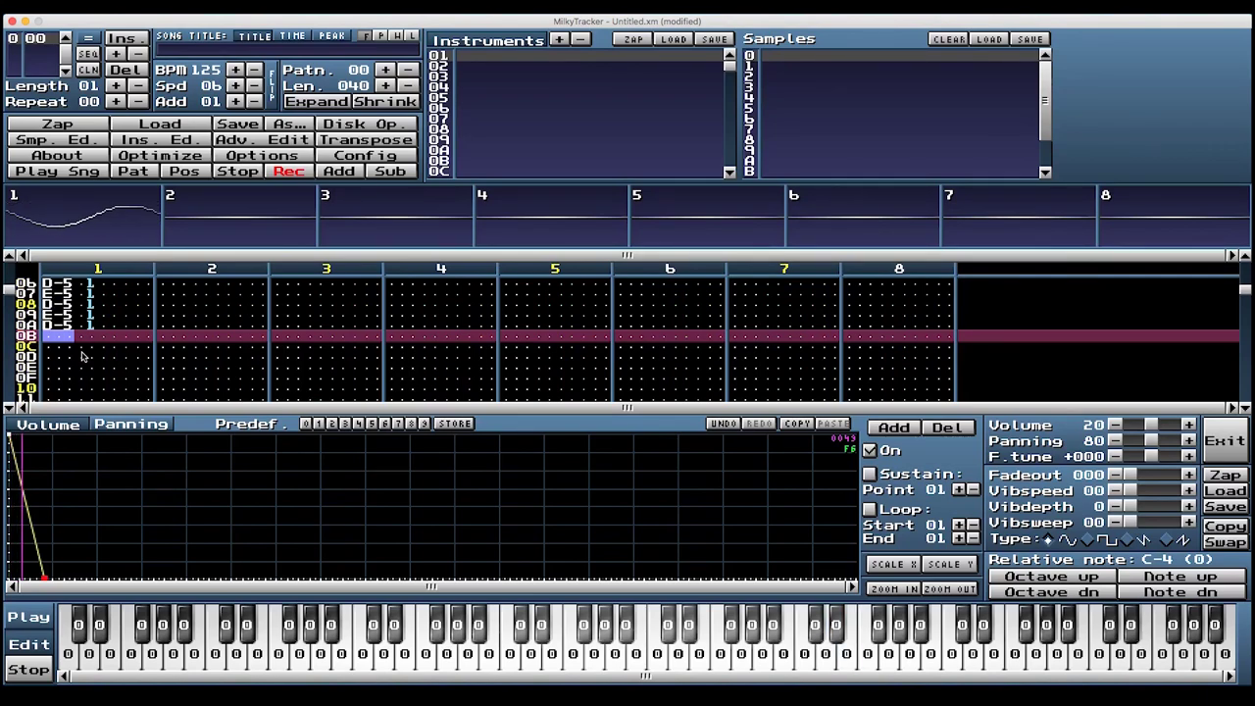
pyautogui.hotkey('ctrl', 'i')
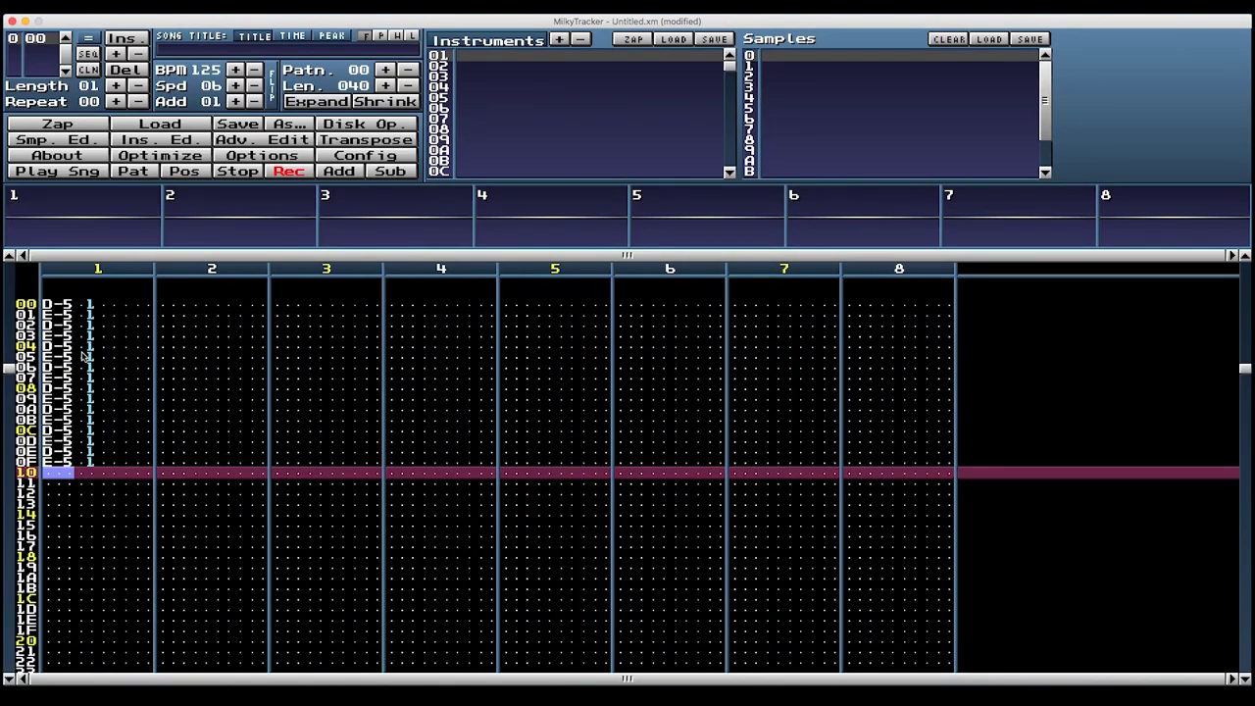
pyautogui.press('w')
pyautogui.press('e')
pyautogui.press('w')
pyautogui.press('e')
pyautogui.press('w')
pyautogui.press('e')
pyautogui.press('w')
pyautogui.press('e')
pyautogui.press('w')
pyautogui.press('e')
pyautogui.press('w')
pyautogui.press('e')
pyautogui.press('w')
pyautogui.press('e')
pyautogui.press('w')
pyautogui.press('e')
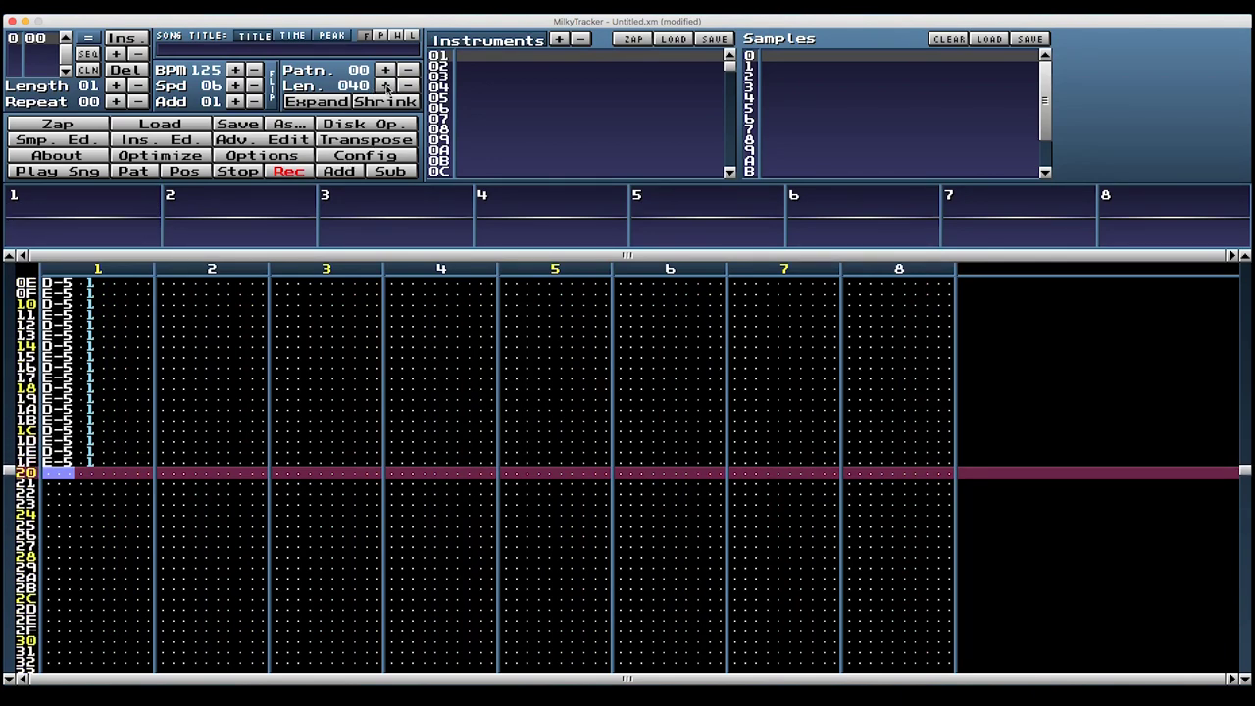
# Step: Trim pattern 00 to 020 rows, bring back the instrument editor, and start playback
pyautogui.moveTo(400, 87); pyautogui.dragTo(400, 88)
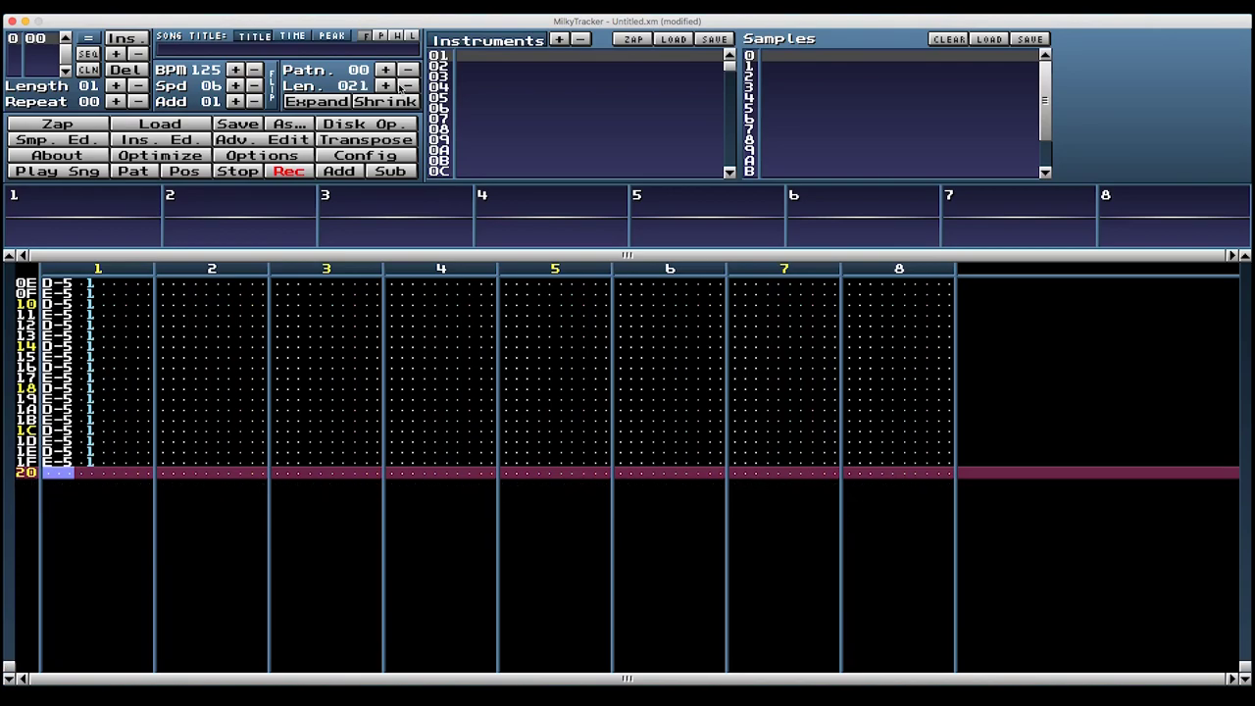
pyautogui.click(400, 88)
pyautogui.hotkey('ctrl', 'i')
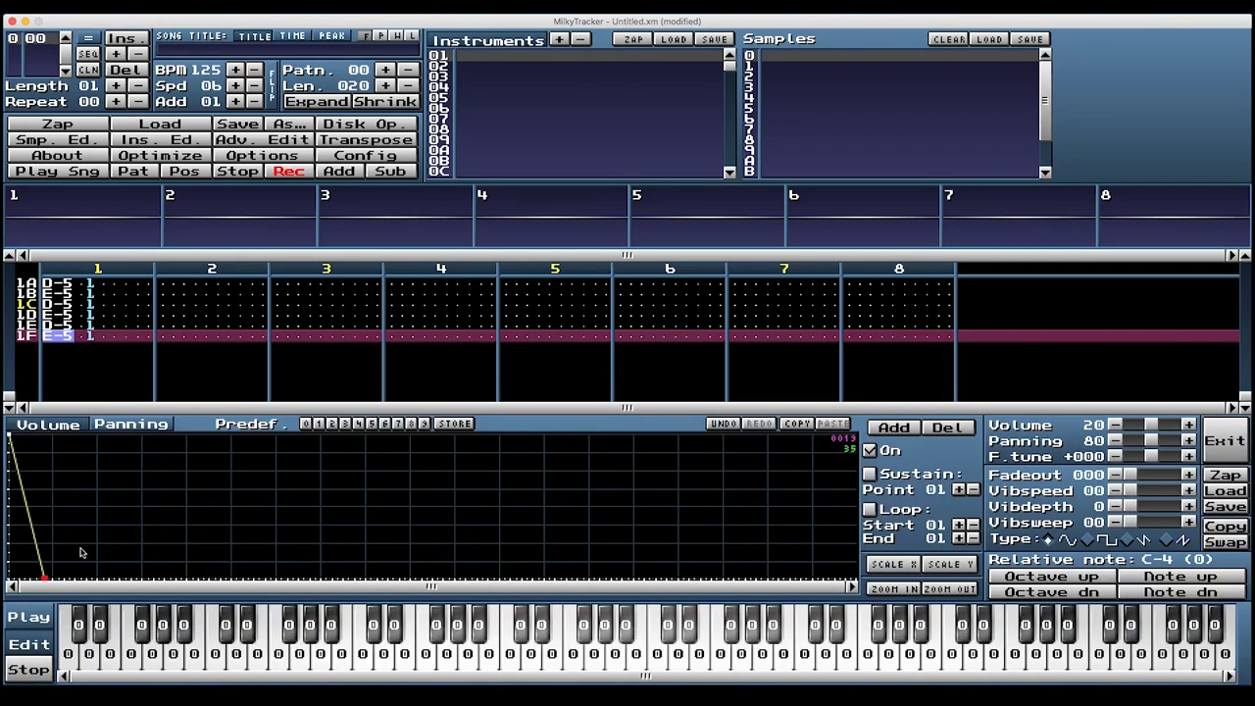
pyautogui.press('Return')
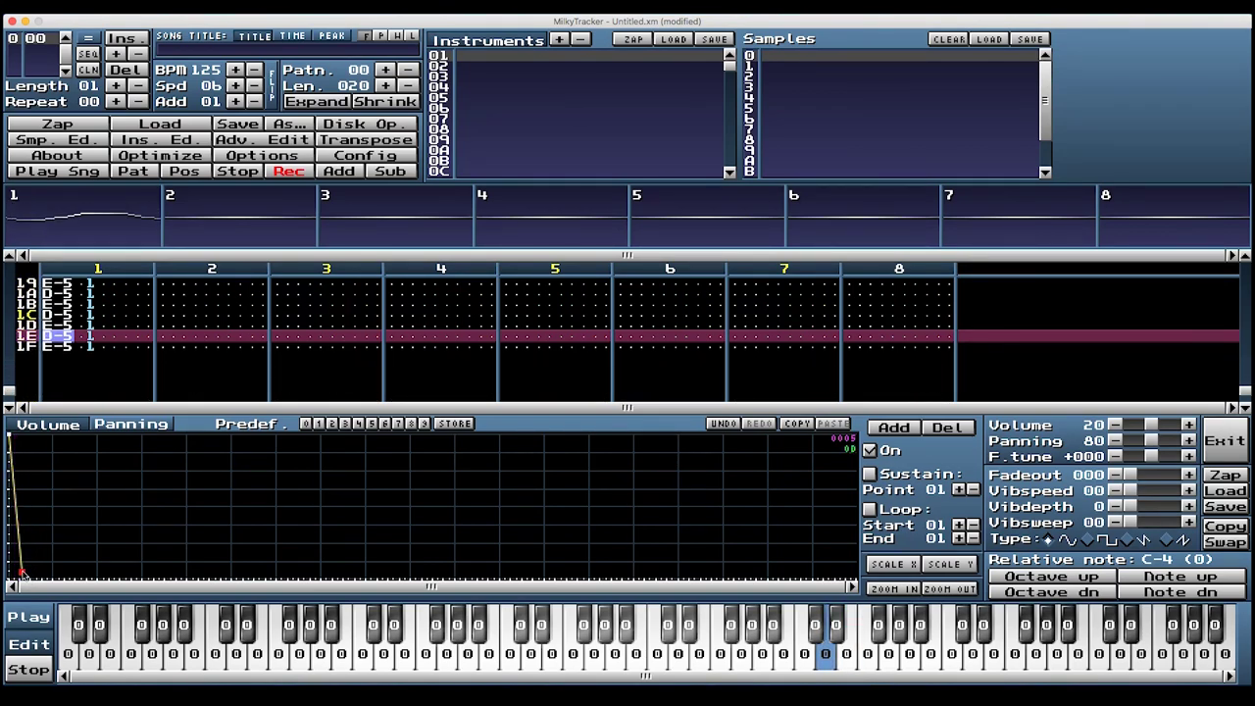
# Step: Lower the song tempo step by step toward 88 BPM
pyautogui.click(253, 70)
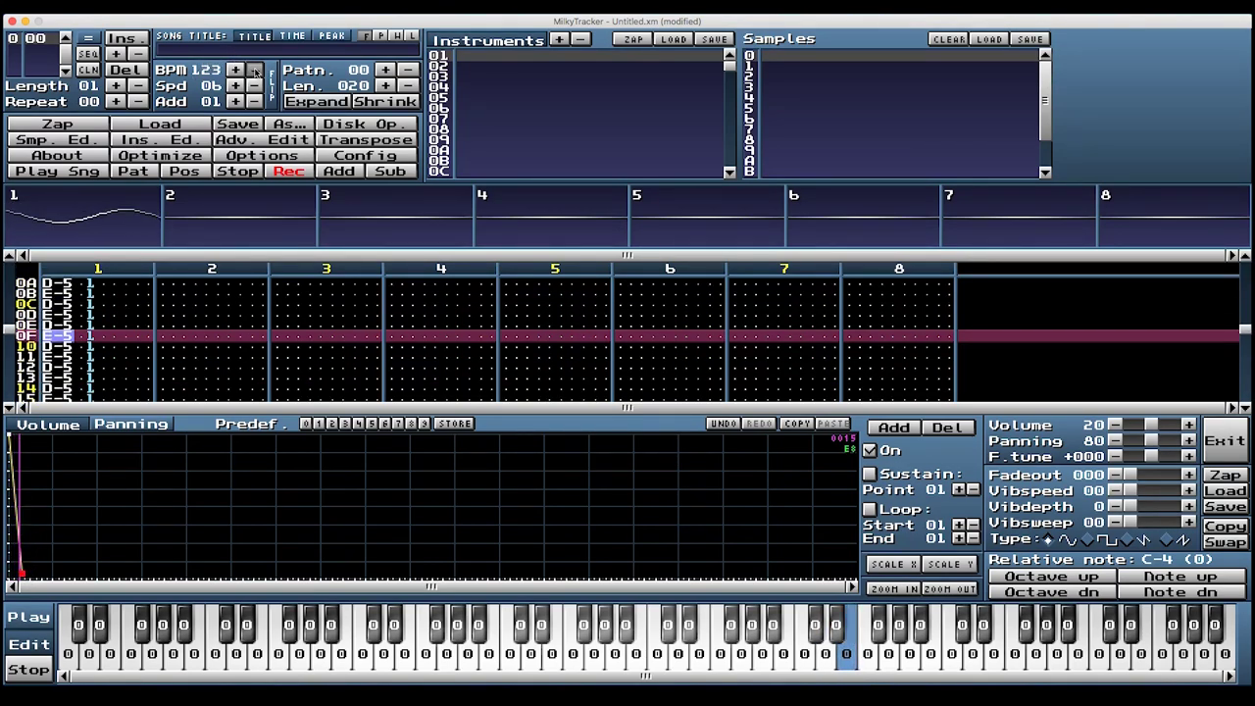
pyautogui.click(253, 71)
pyautogui.click(253, 71)
pyautogui.click(253, 70)
pyautogui.click(253, 71)
pyautogui.click(252, 71)
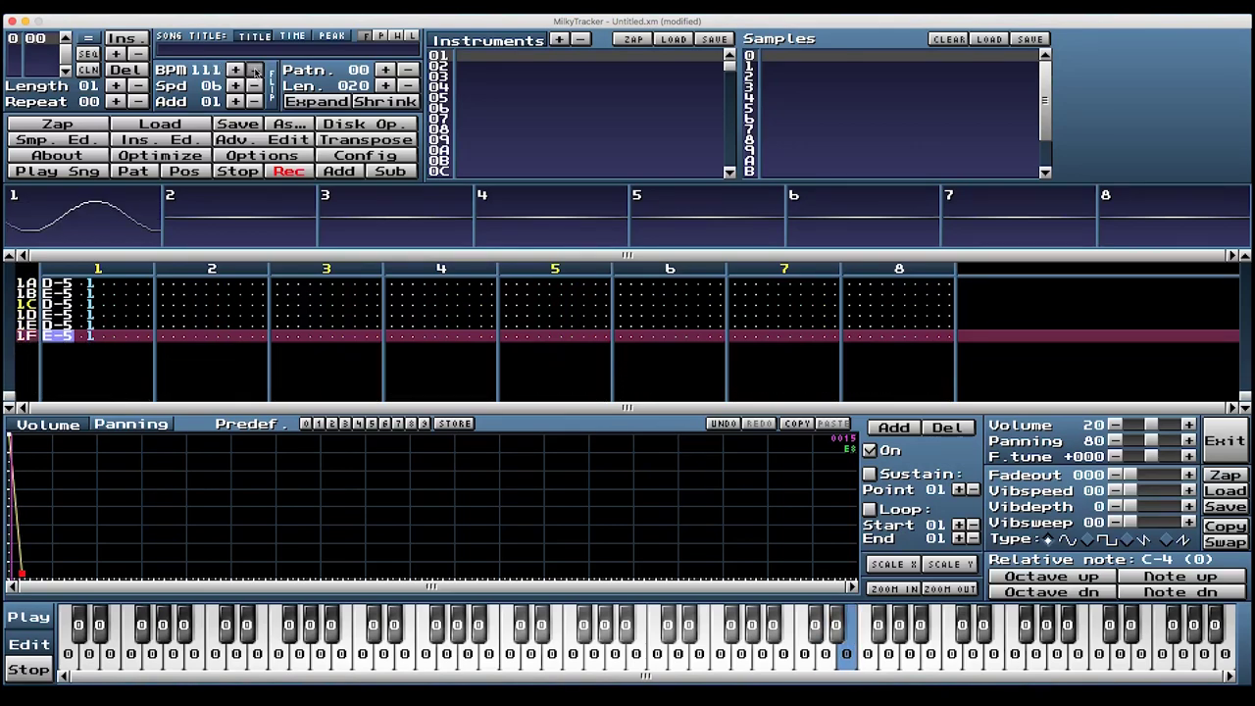
pyautogui.click(253, 70)
pyautogui.click(253, 70)
pyautogui.click(253, 70)
pyautogui.click(252, 71)
pyautogui.click(253, 71)
pyautogui.click(253, 70)
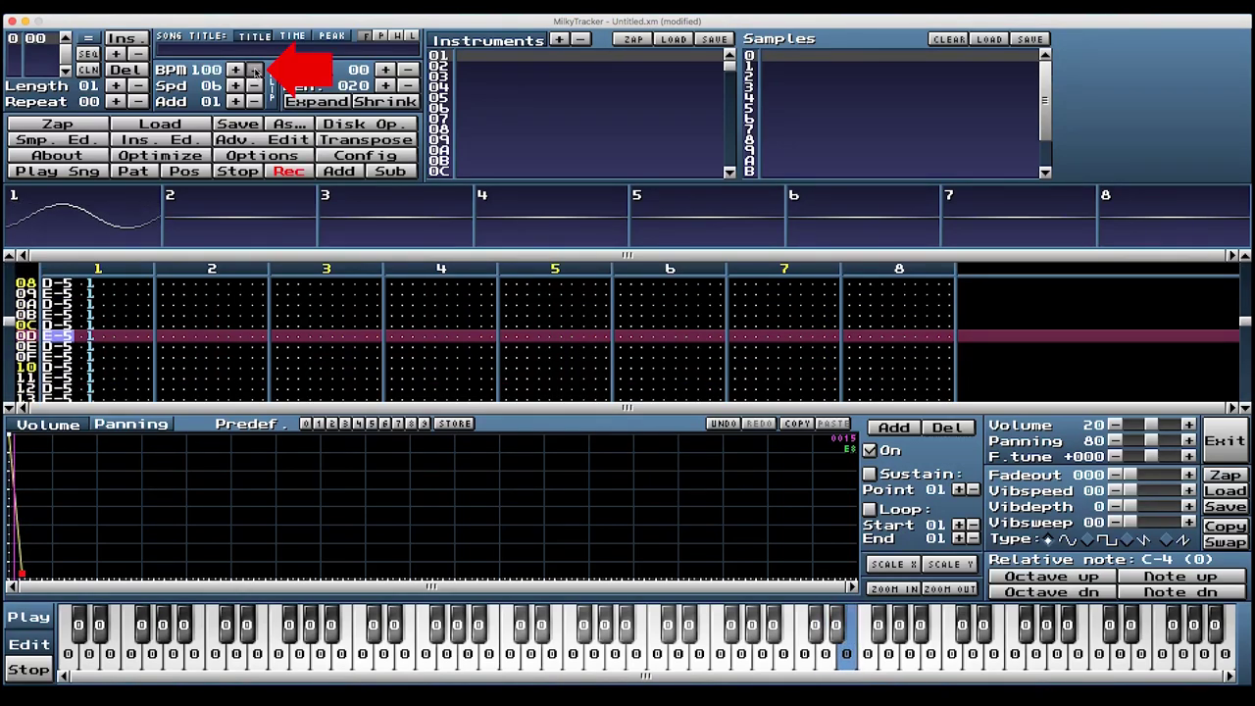
pyautogui.click(253, 70)
pyautogui.click(253, 70)
pyautogui.click(253, 71)
pyautogui.click(253, 71)
pyautogui.click(253, 70)
pyautogui.click(253, 70)
pyautogui.click(253, 70)
pyautogui.click(253, 70)
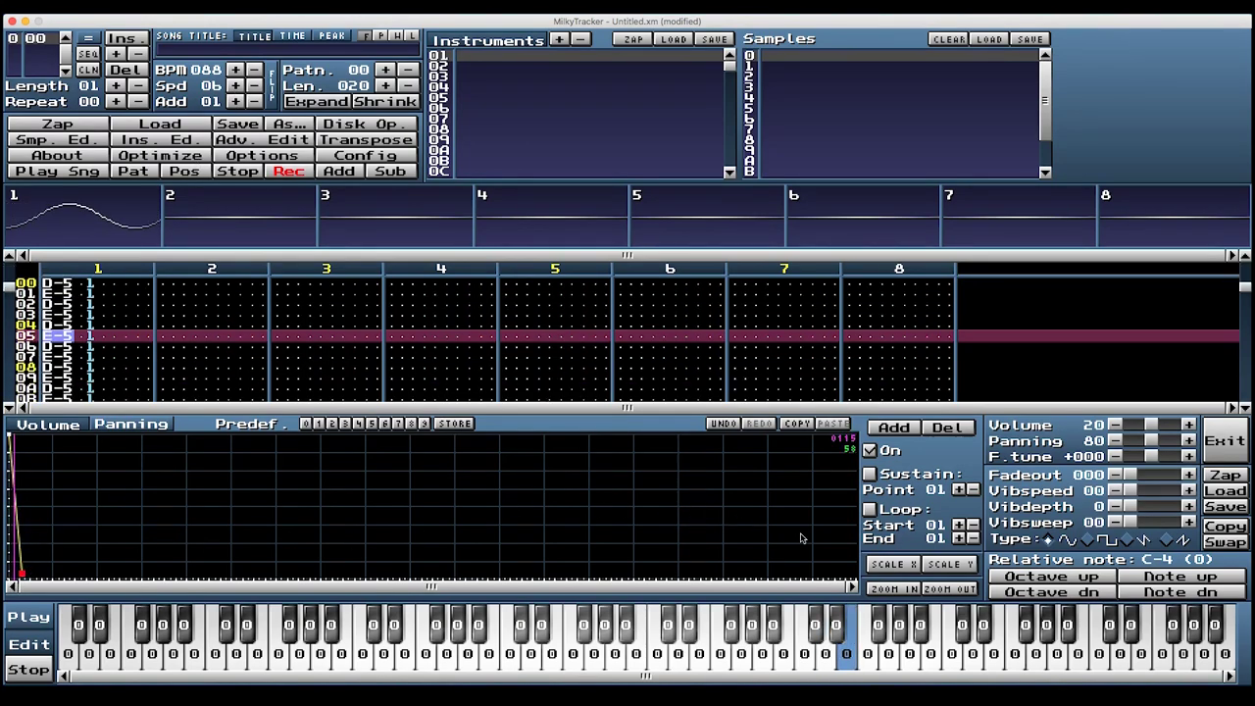
# Step: Zoom into the envelope, raise the end point to mid-level, and add a final point at zero
pyautogui.click(892, 588)
pyautogui.click(892, 588)
pyautogui.click(892, 589)
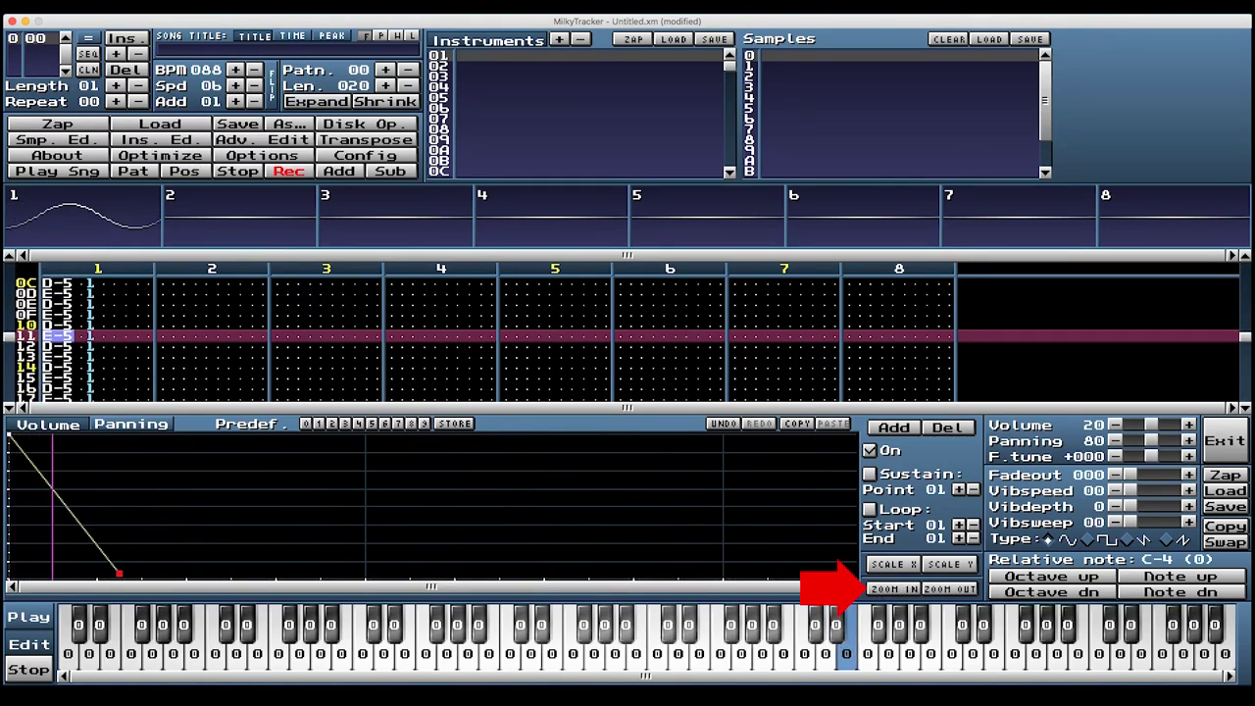
pyautogui.scroll(-2, 92, 573)
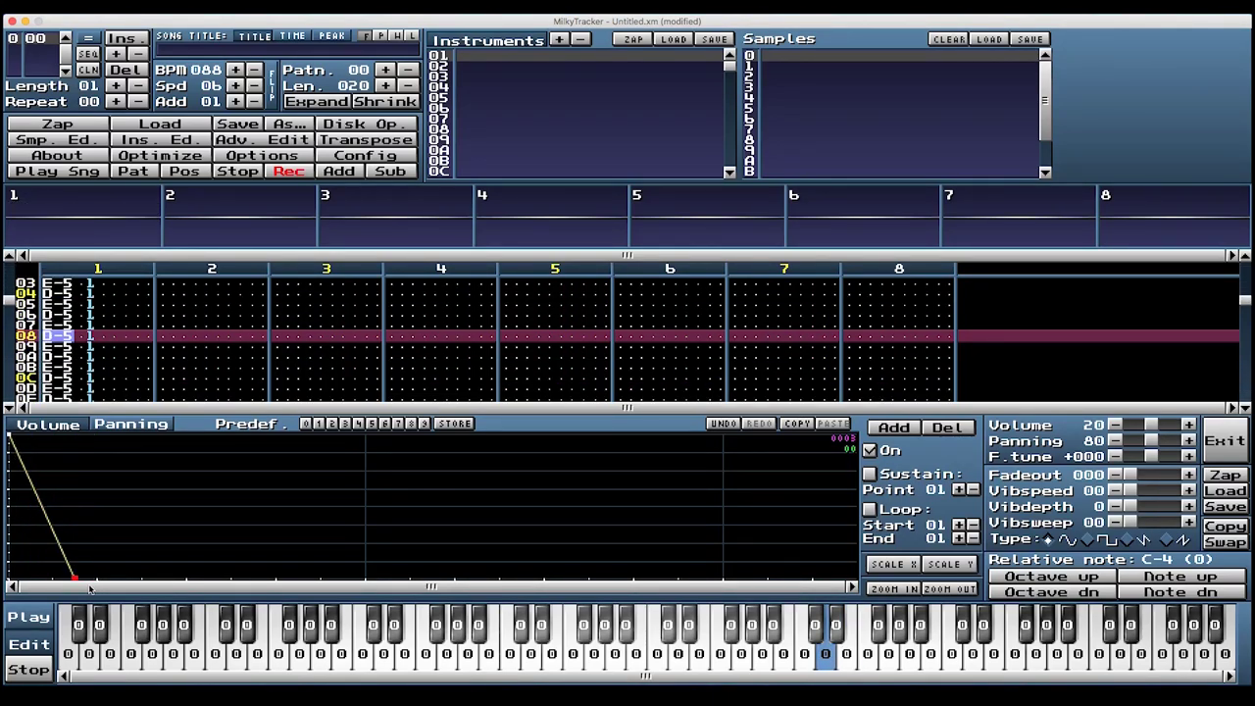
pyautogui.moveTo(74, 579); pyautogui.dragTo(52, 527)
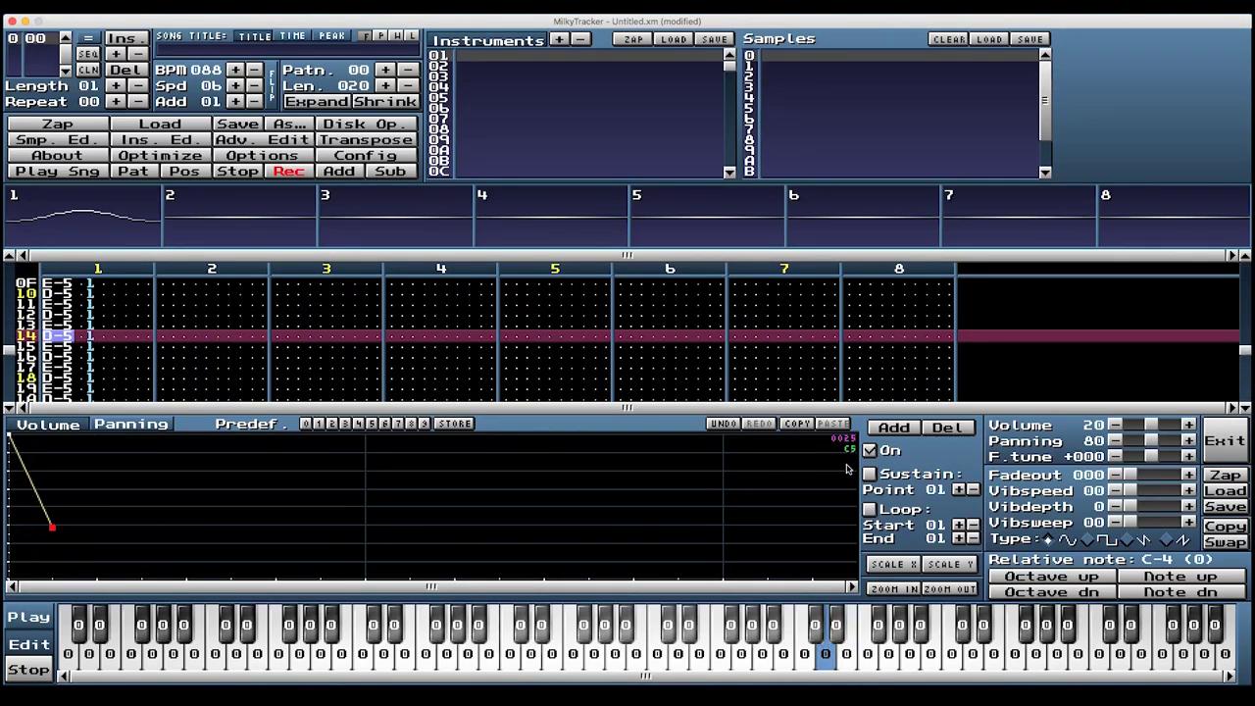
pyautogui.click(276, 529)
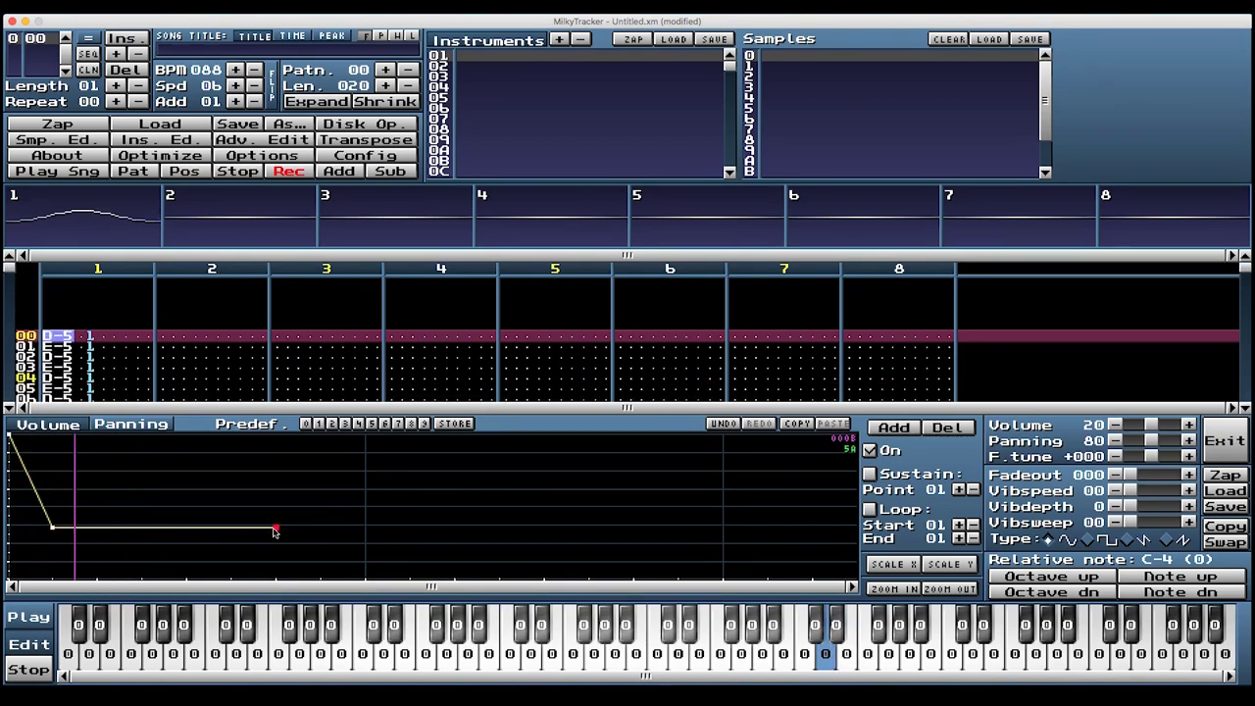
pyautogui.moveTo(276, 530); pyautogui.dragTo(119, 579)
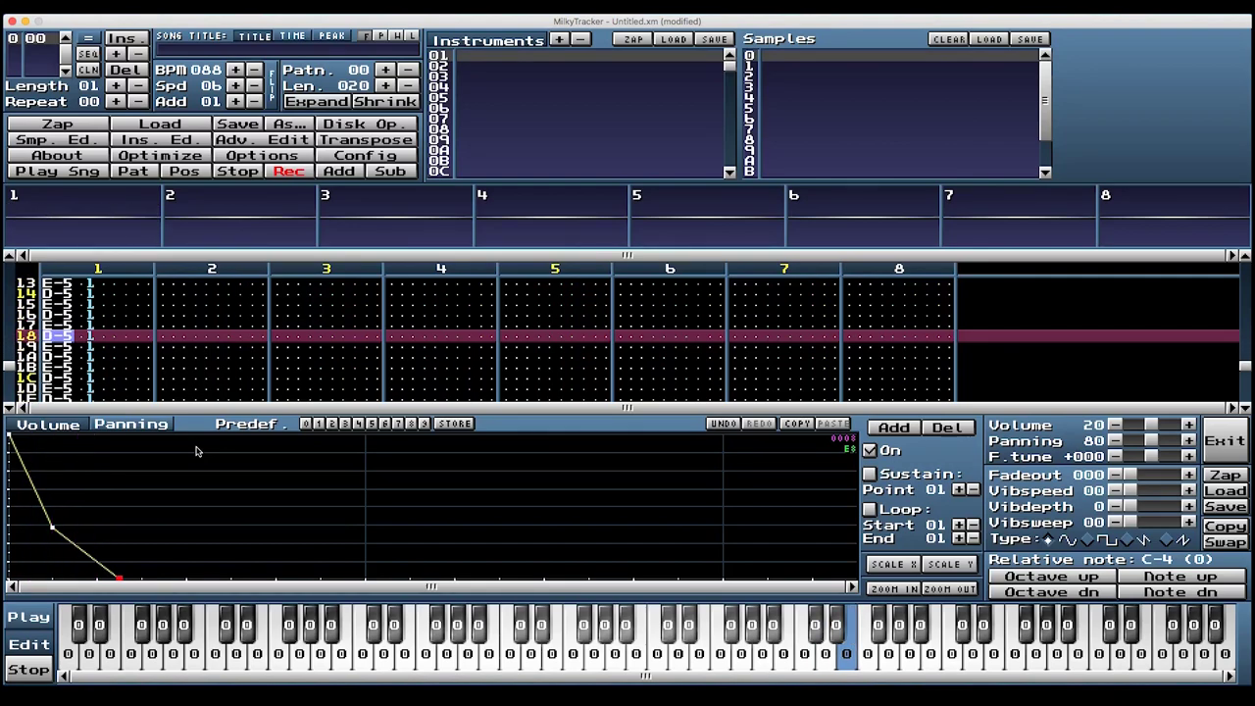
pyautogui.hotkey('ctrl', 'i')
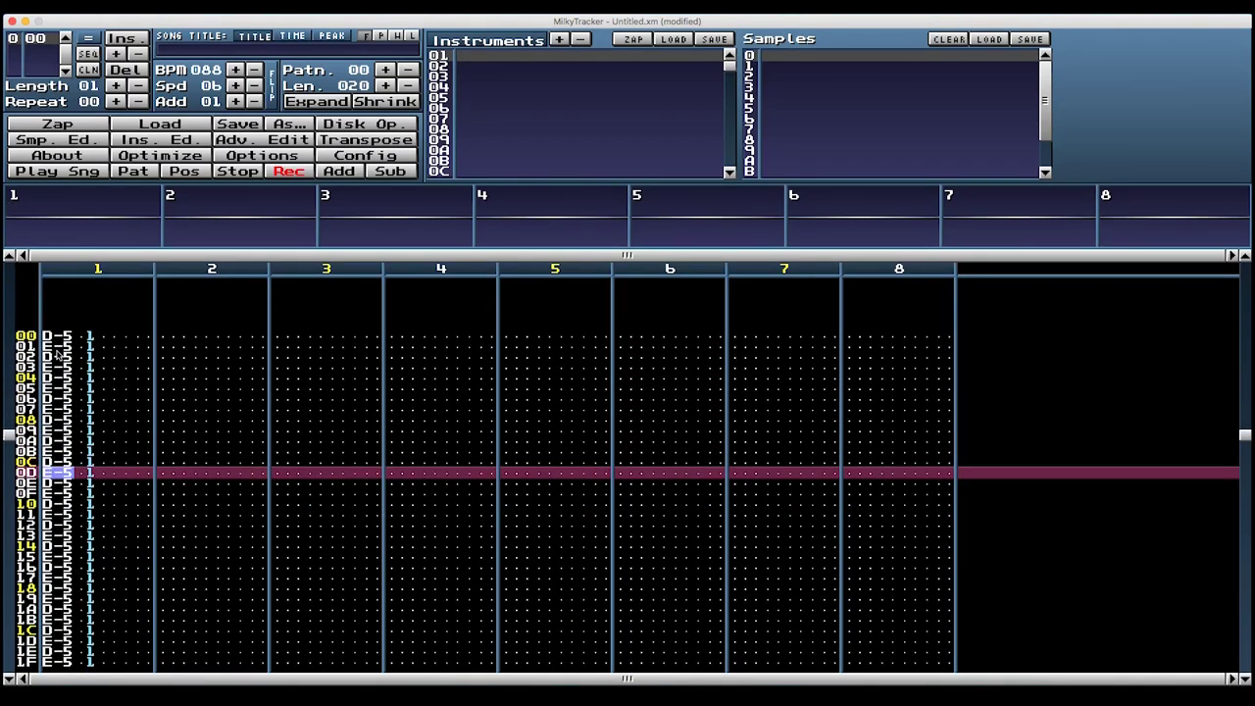
# Step: Scroll back to the top of pattern 00 and play it from the start
pyautogui.scroll(10, 42, 350)
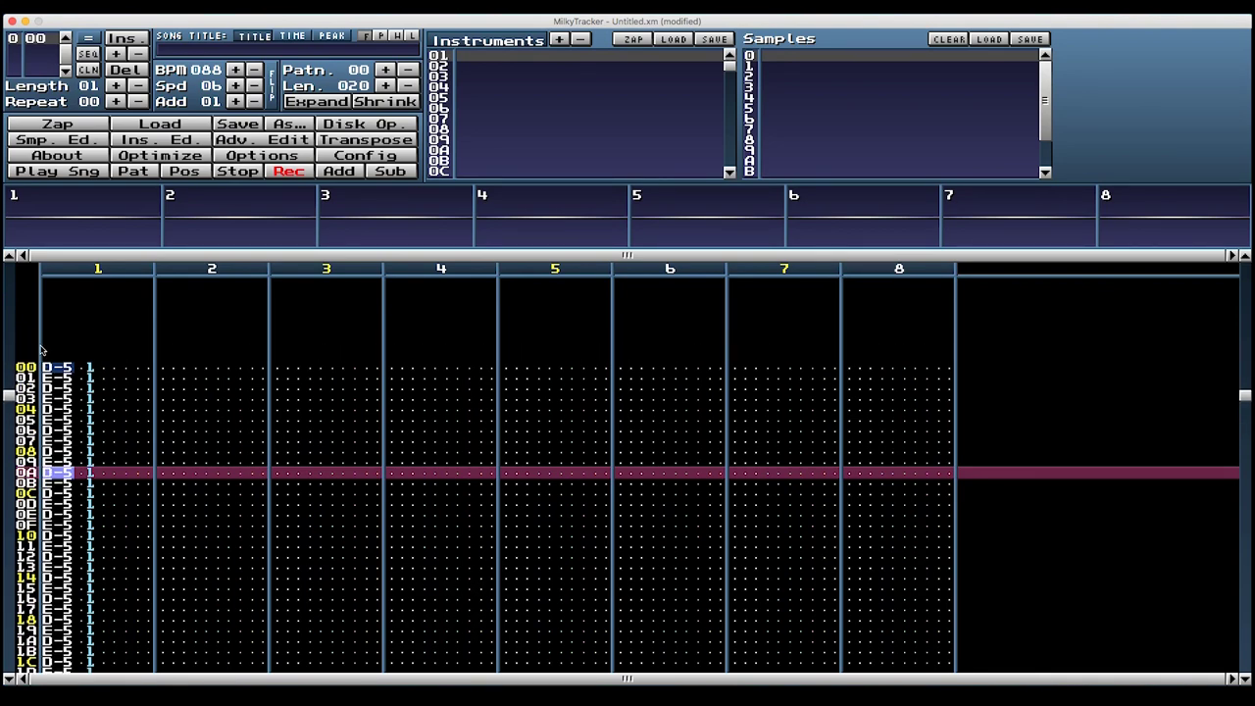
pyautogui.scroll(2, 42, 350)
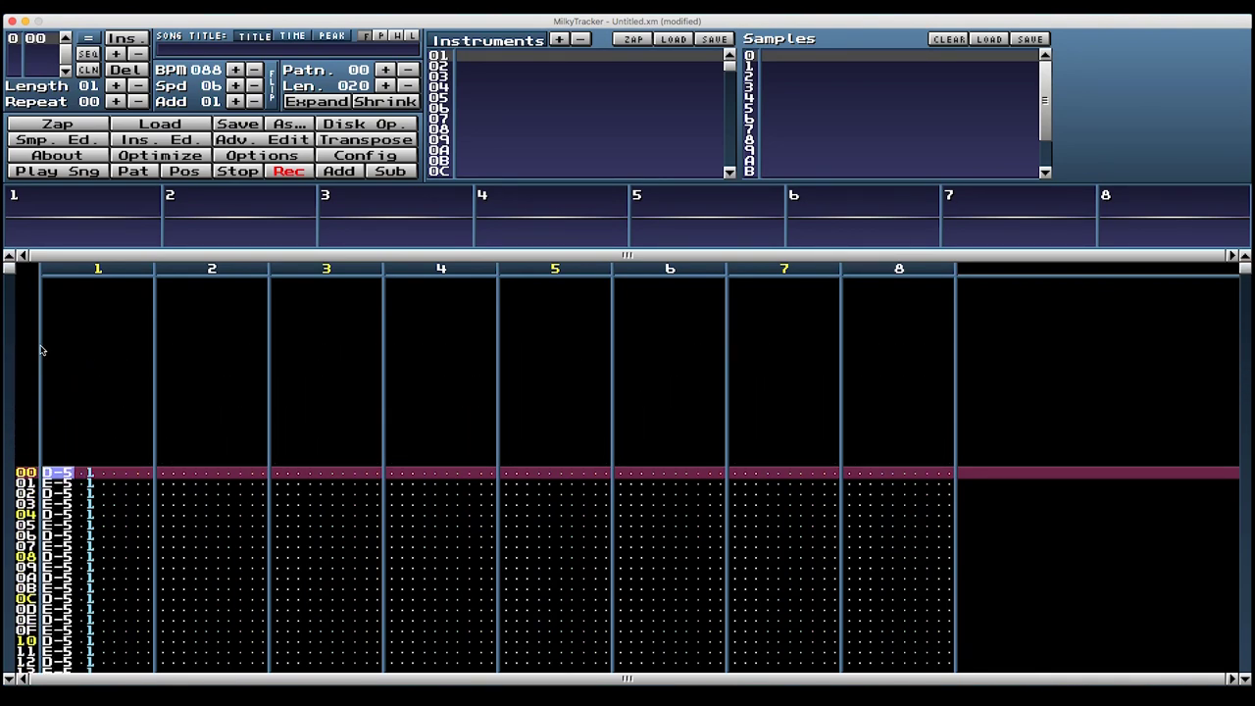
pyautogui.hotkey('shift', 'Return')
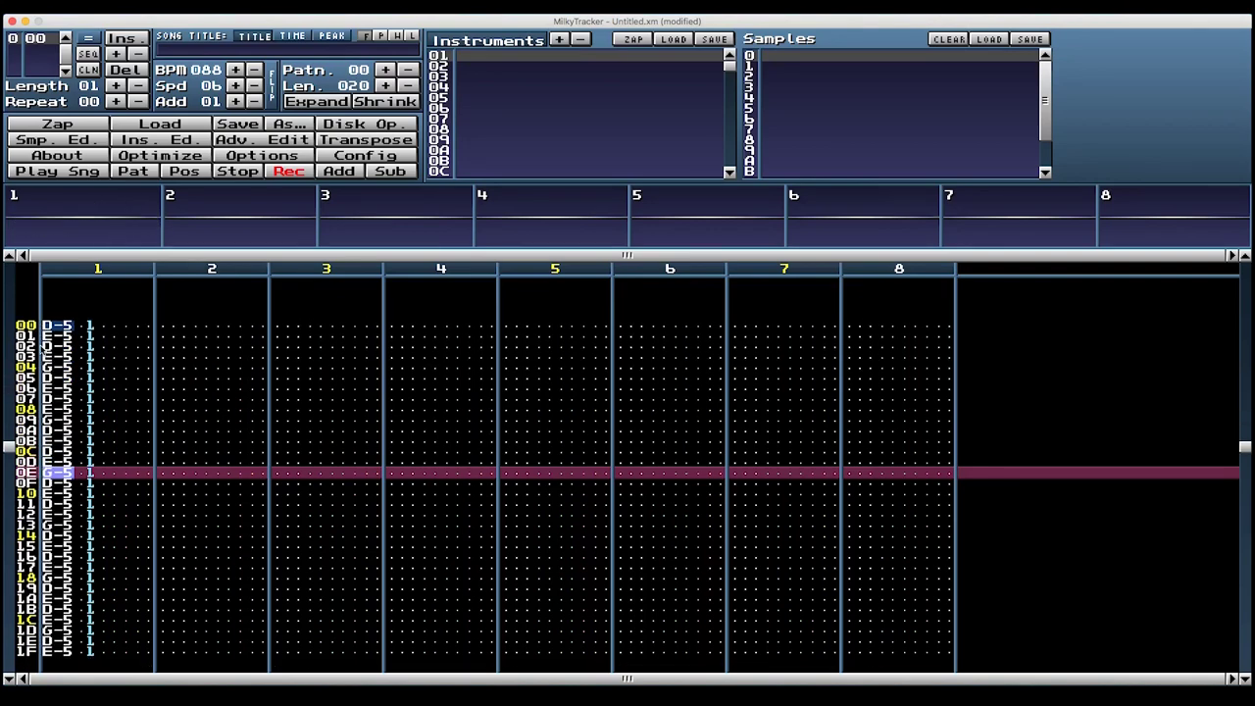
# Step: Name instrument 01 'Sine' and select instrument slot 02
pyautogui.click(536, 61)
pyautogui.write('S')
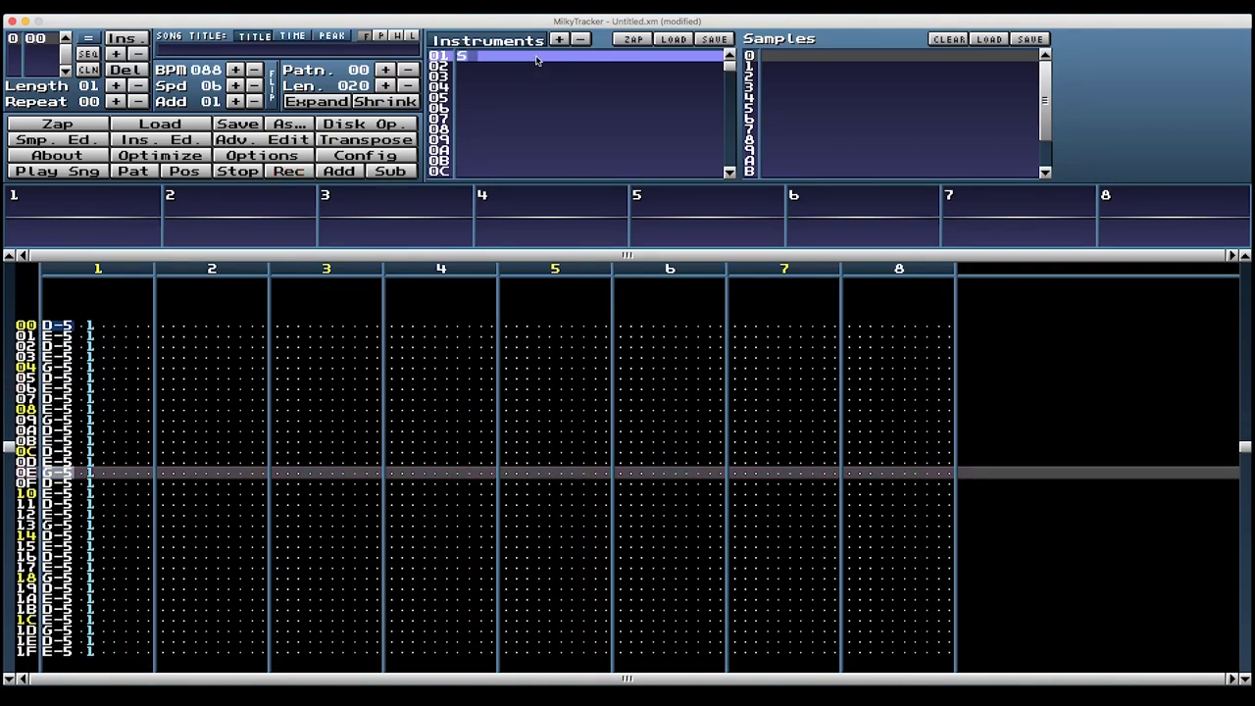
pyautogui.write('ine')
pyautogui.click(518, 68)
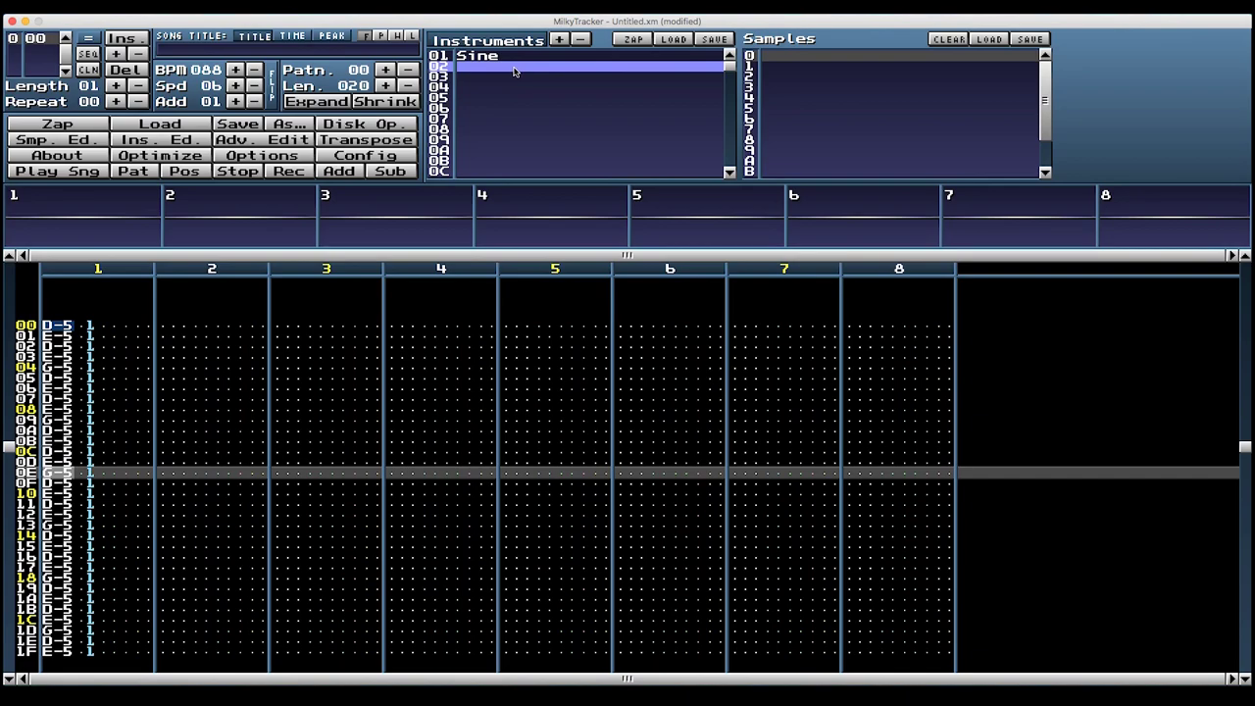
# Step: Create a new empty 64-sample sample for instrument 02
pyautogui.hotkey('alt', 'shift', 's')
pyautogui.rightClick(451, 481)
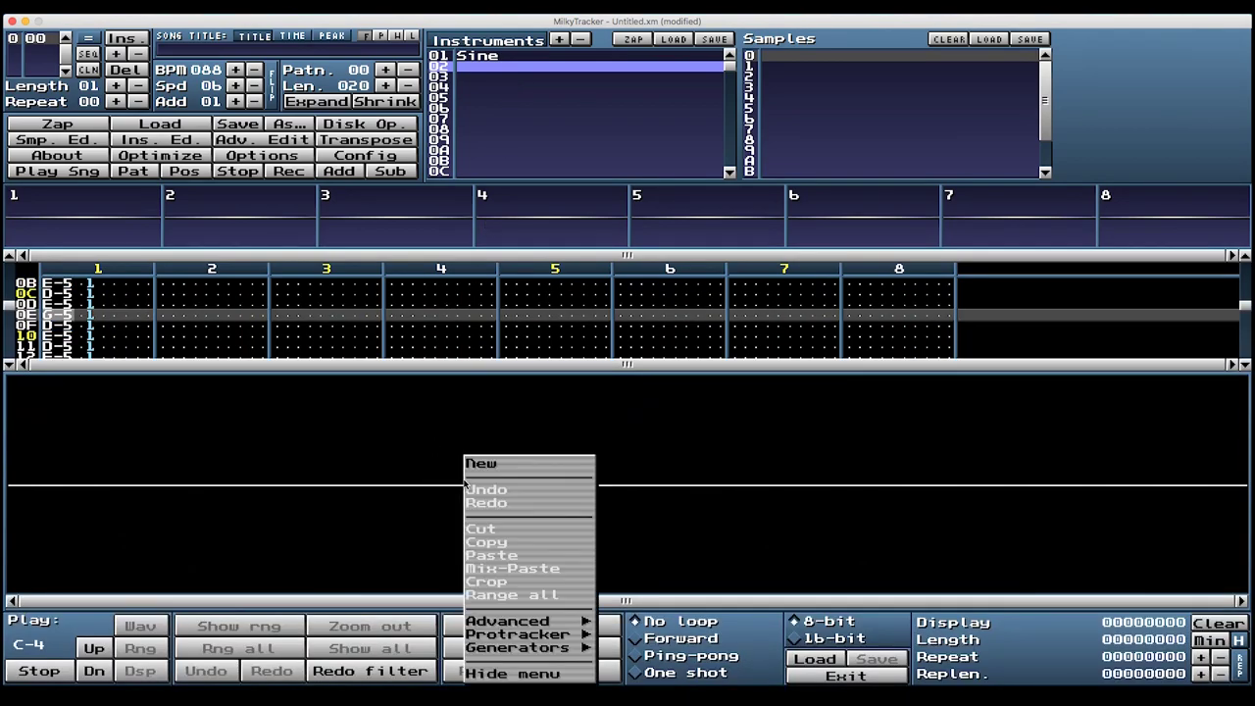
pyautogui.click(471, 465)
pyautogui.click(581, 403)
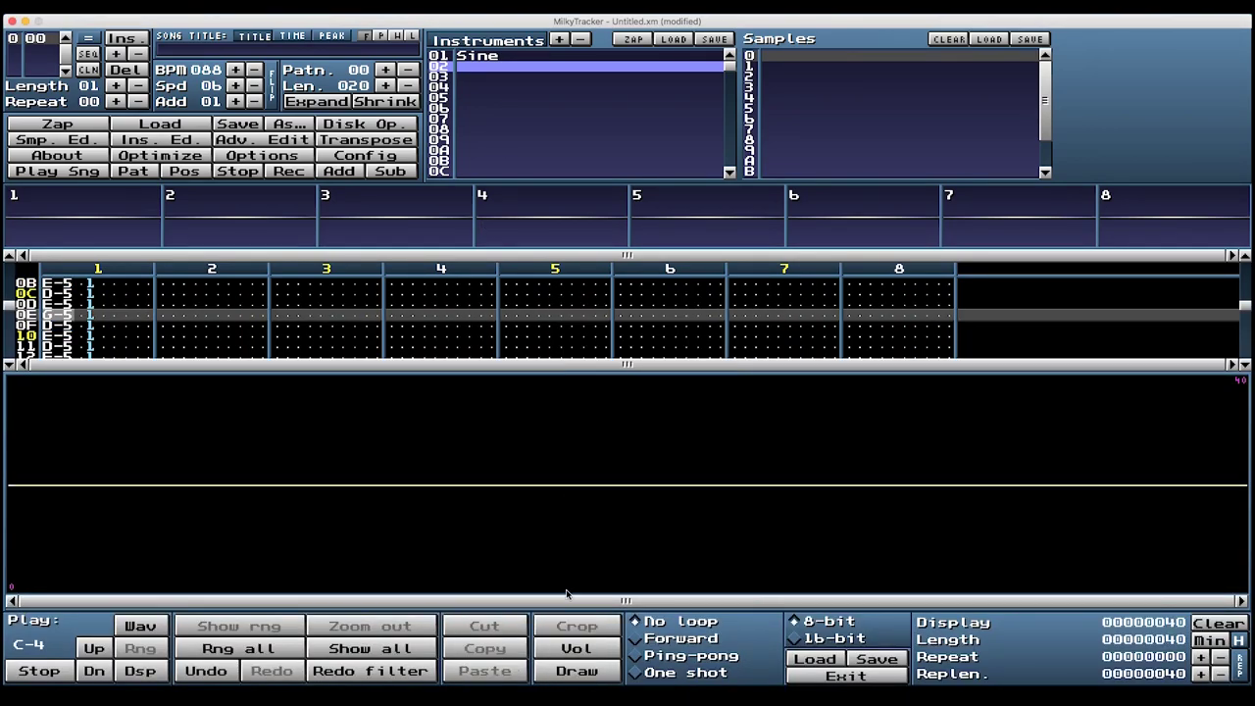
# Step: Generate a triangle waveform in the sample and set it to forward loop
pyautogui.rightClick(600, 540)
pyautogui.moveTo(639, 648)
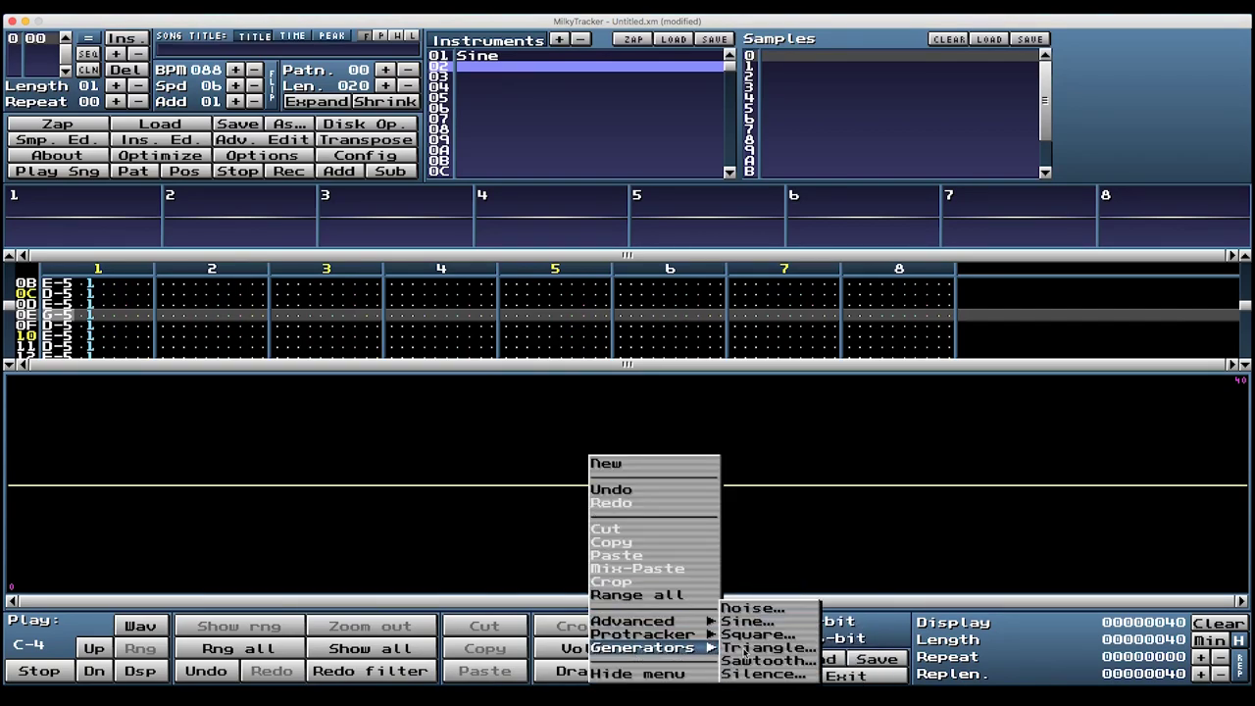
pyautogui.click(761, 649)
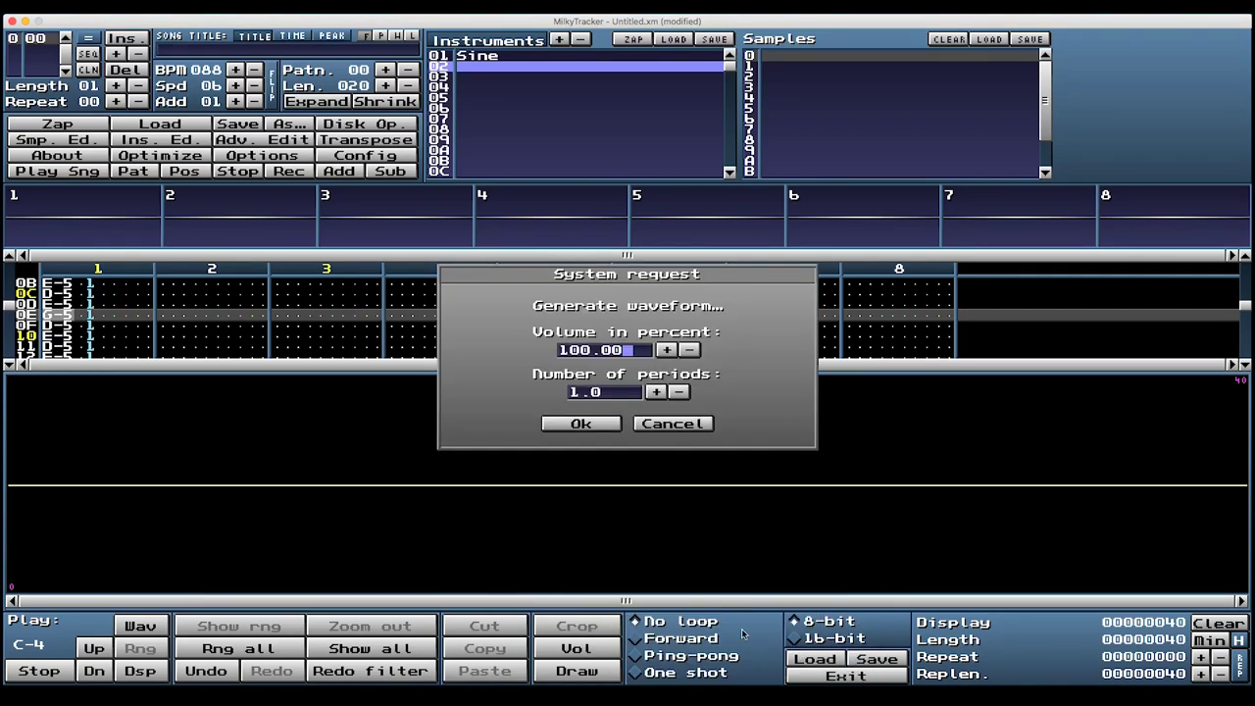
pyautogui.click(579, 423)
pyautogui.click(637, 640)
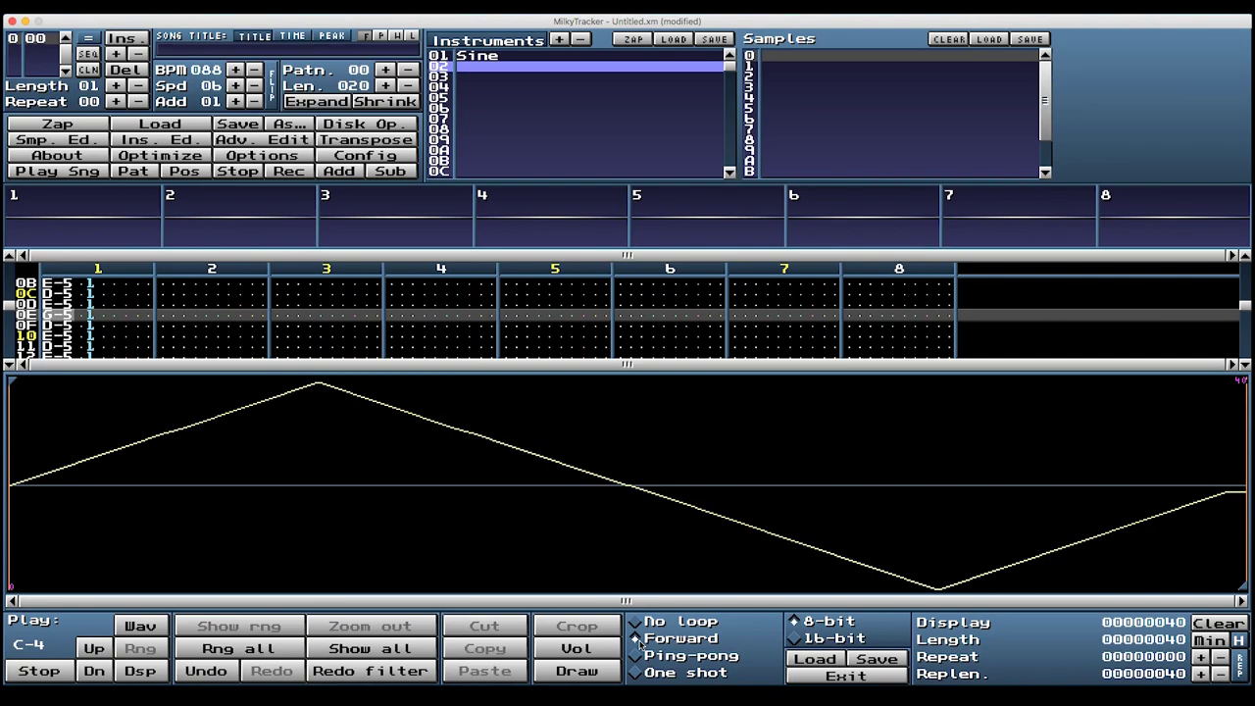
pyautogui.hotkey('ctrl', 'i')
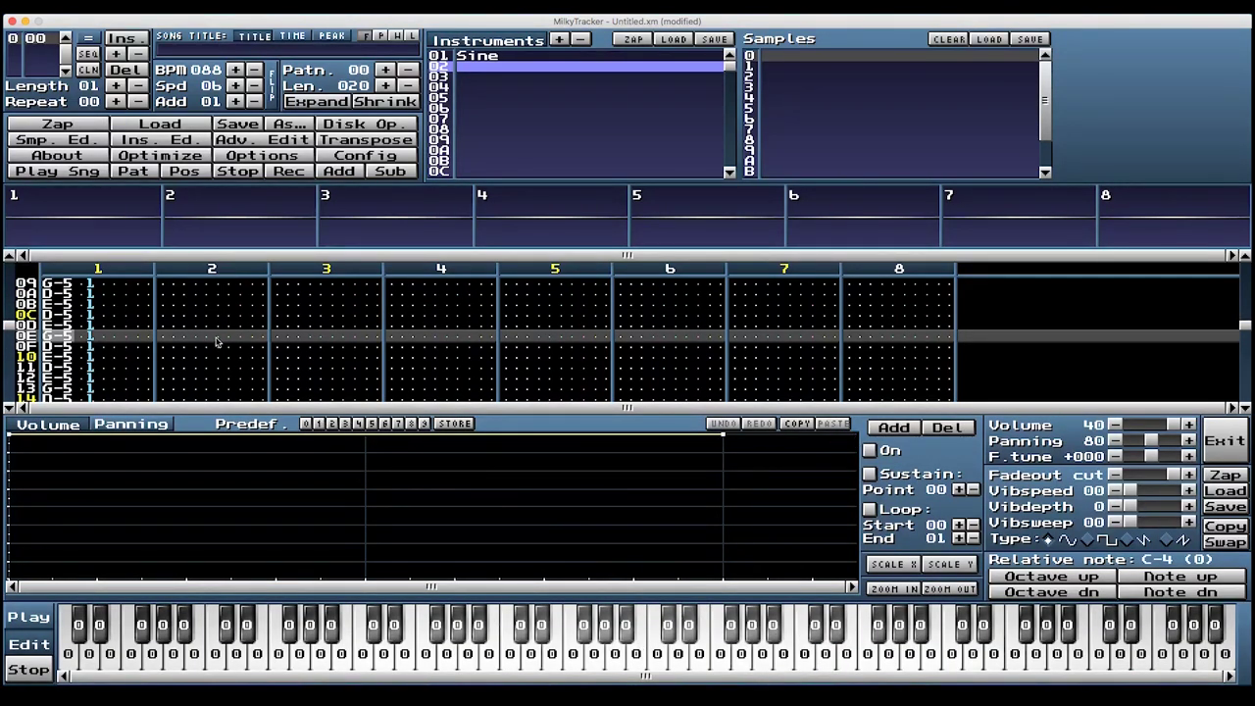
# Step: Turn on edit mode at row 00 and lower instrument 02's volume from 40 to 30
pyautogui.scroll(5, 218, 341)
pyautogui.click(173, 338)
pyautogui.press('space')
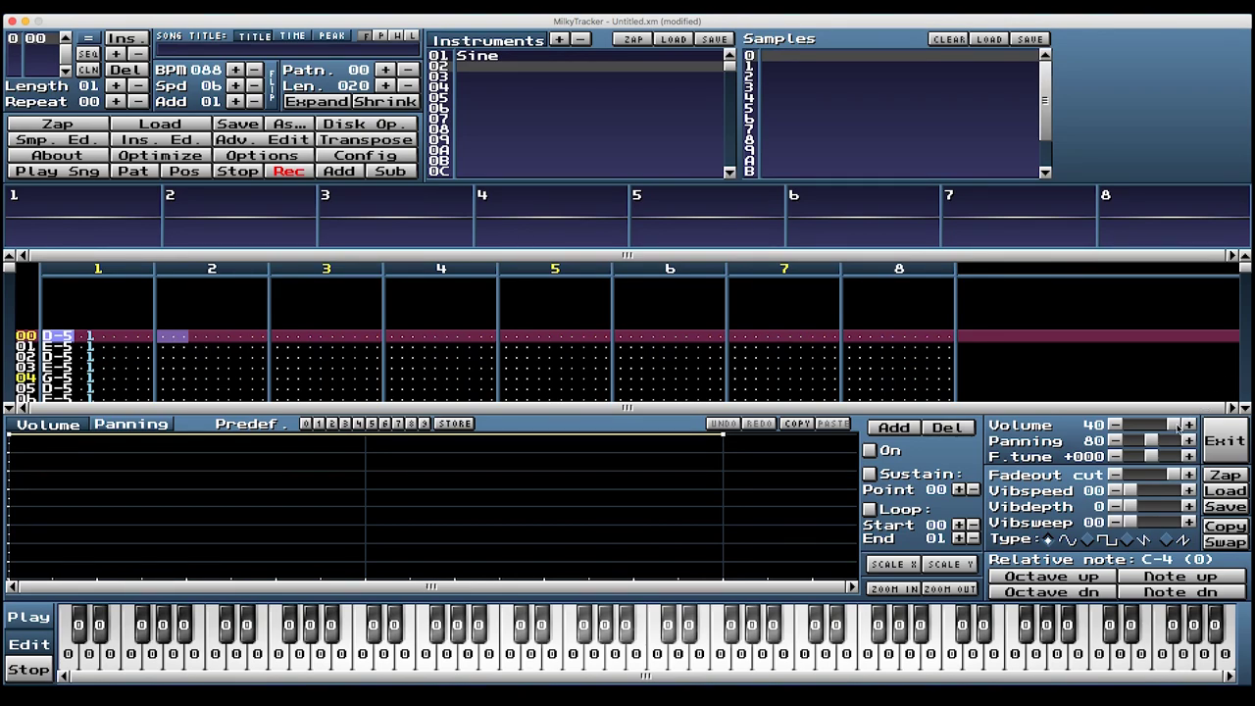
pyautogui.moveTo(1177, 425); pyautogui.dragTo(1163, 429)
# Step: Shape instrument 02's volume envelope into a rise from silence and enter C-2 notes
pyautogui.moveTo(13, 443); pyautogui.dragTo(12, 578)
pyautogui.press('z')
pyautogui.press('z')
pyautogui.press('z')
pyautogui.press('z')
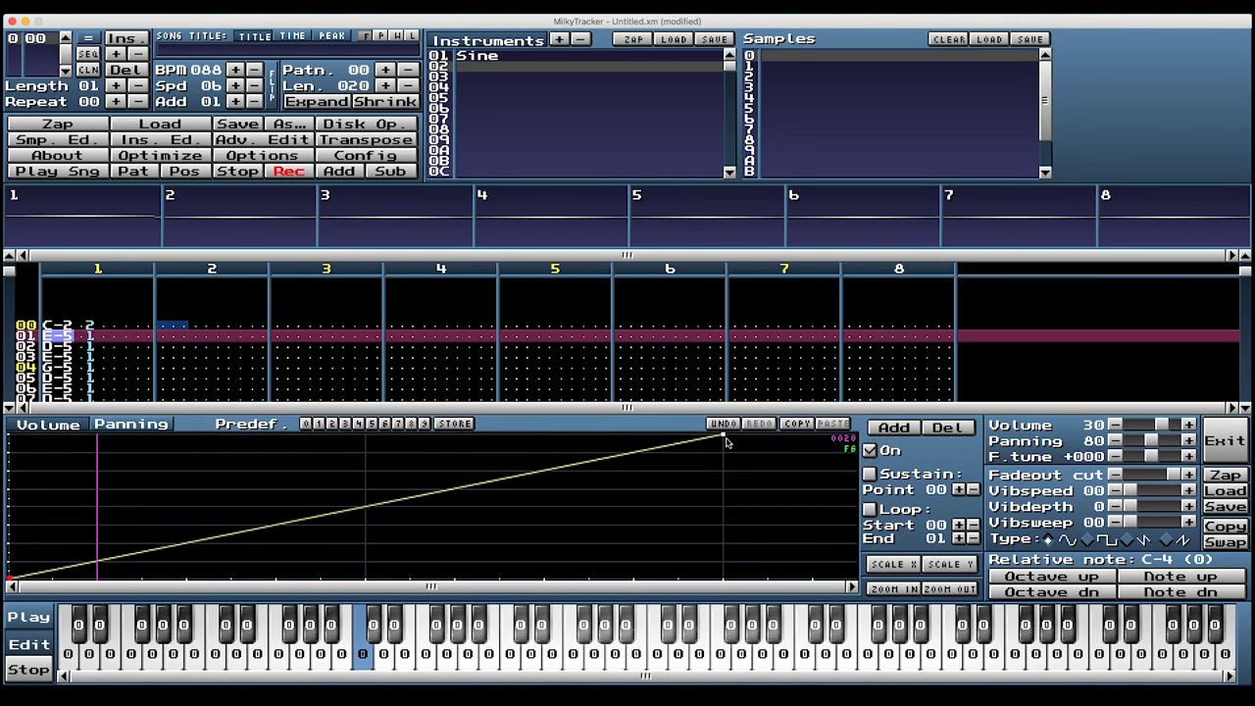
pyautogui.press('z')
pyautogui.press('z')
pyautogui.press('z')
pyautogui.press('z')
pyautogui.press('z')
pyautogui.press('z')
pyautogui.press('z')
pyautogui.press('z')
pyautogui.moveTo(721, 441); pyautogui.dragTo(253, 359)
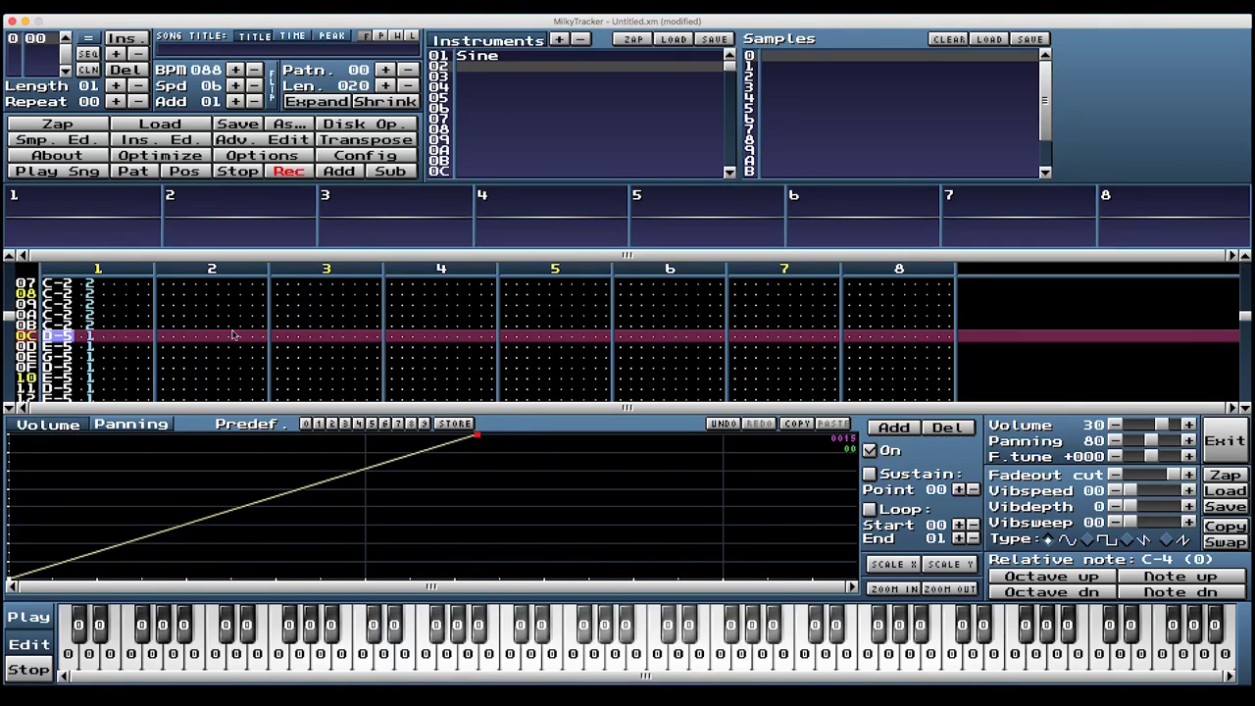
# Step: Set channel 1's melody back to instrument 1 and play the pattern to check it
pyautogui.press('space')
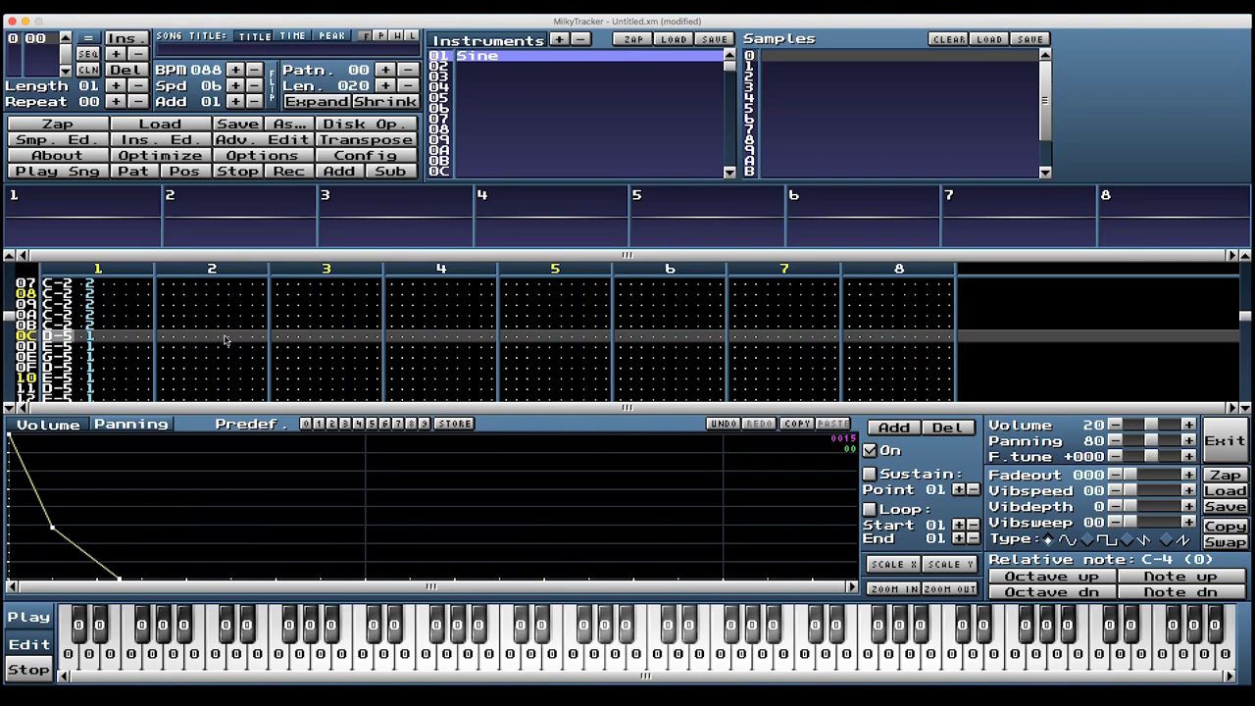
pyautogui.press('Return')
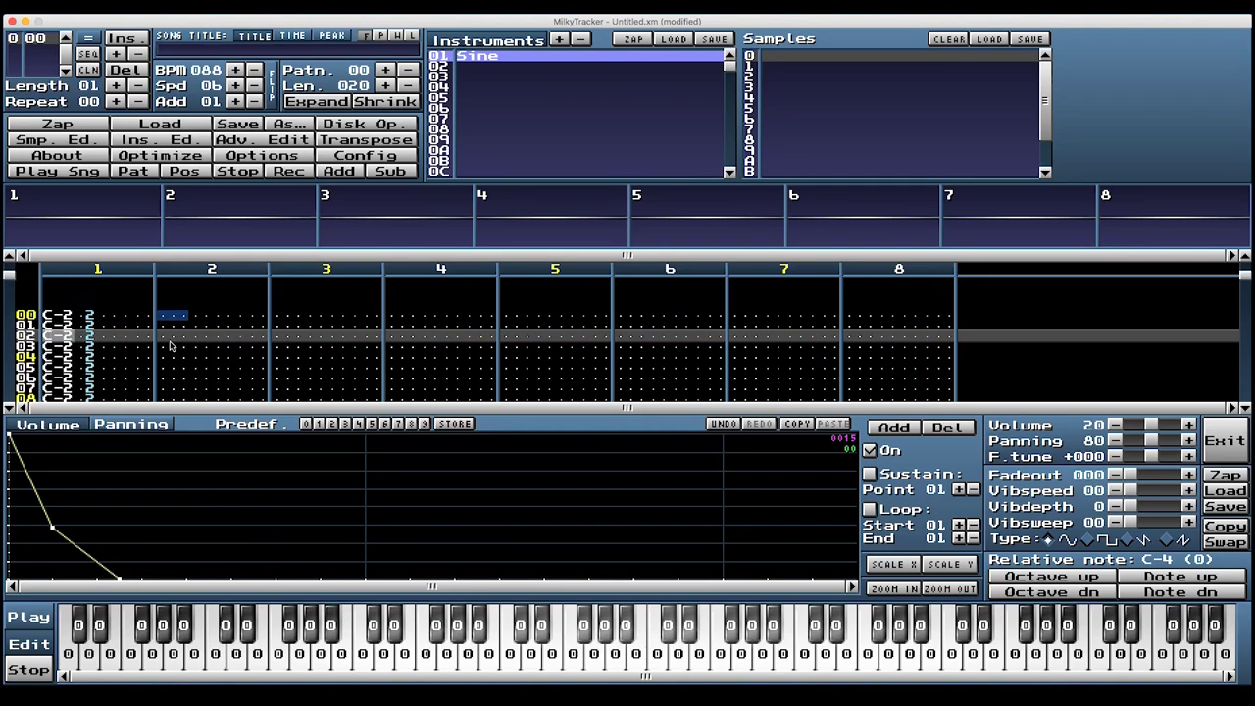
pyautogui.click(95, 319)
pyautogui.press('space')
pyautogui.press('Up')
pyautogui.press('Up')
pyautogui.write('1111')
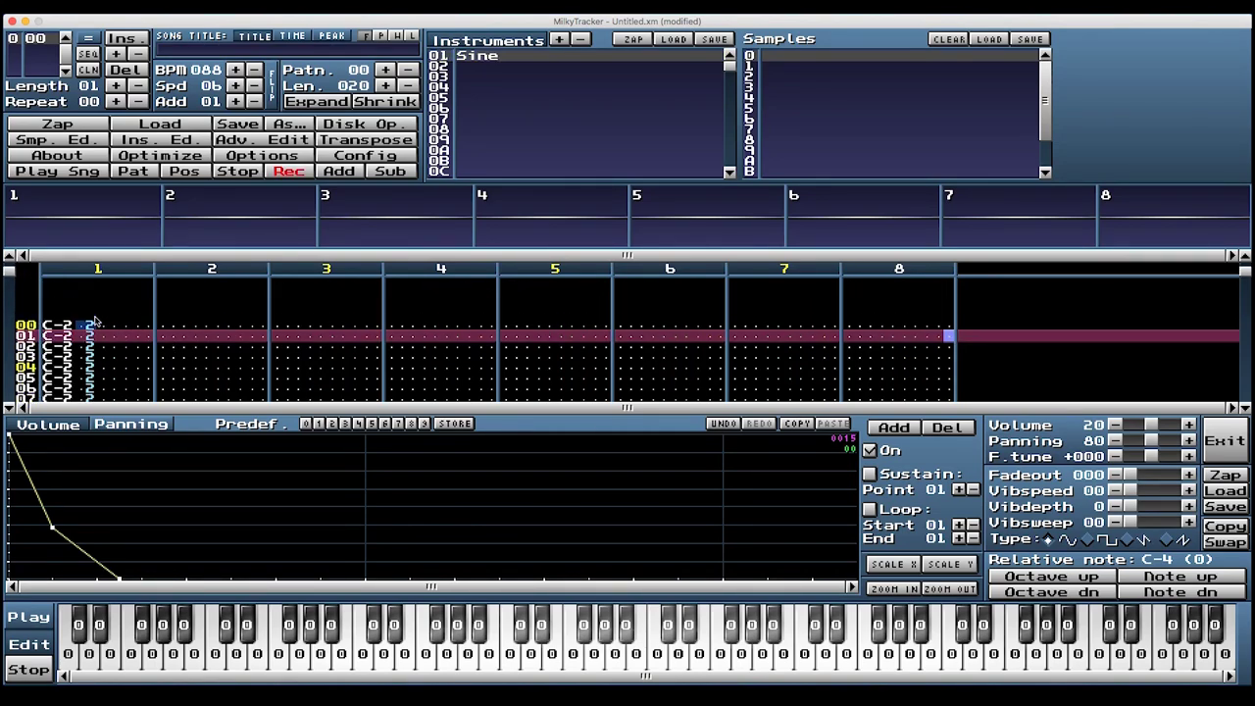
pyautogui.write('111111')
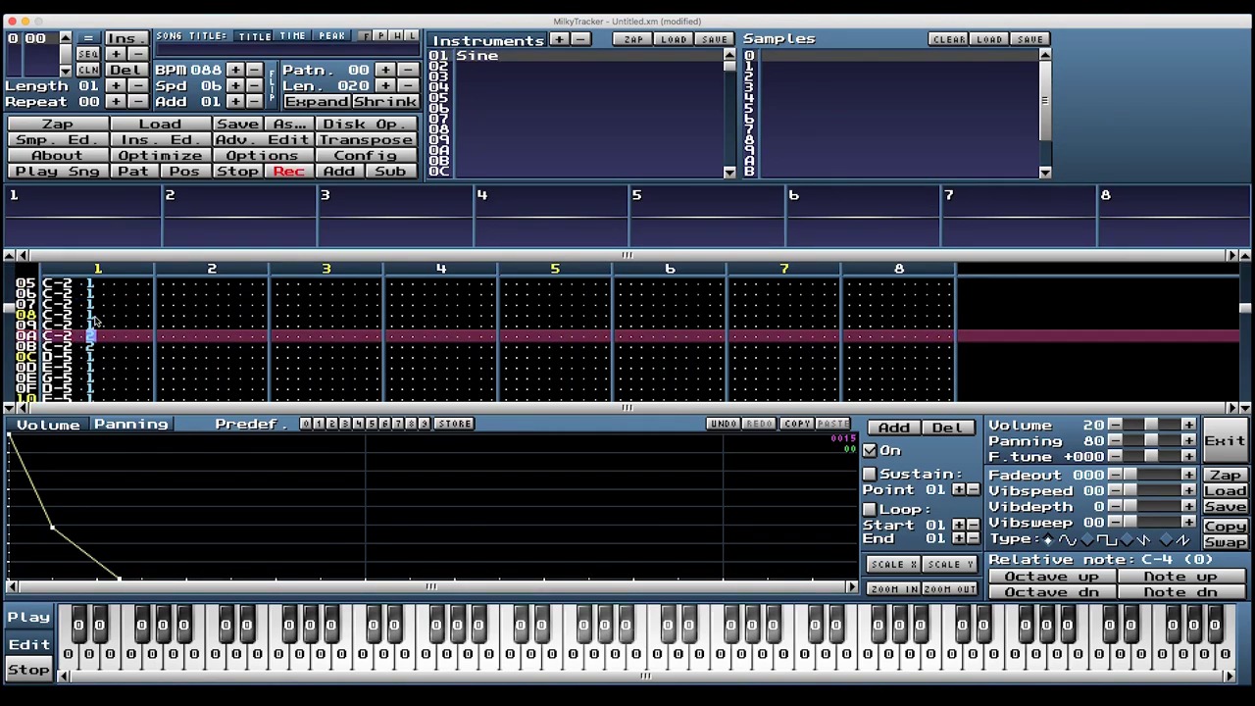
pyautogui.press('Up')
pyautogui.press('Up')
pyautogui.press('Up')
pyautogui.press('Up')
pyautogui.press('Up')
pyautogui.press('Up')
pyautogui.press('Up')
pyautogui.press('Up')
pyautogui.press('Up')
pyautogui.press('Up')
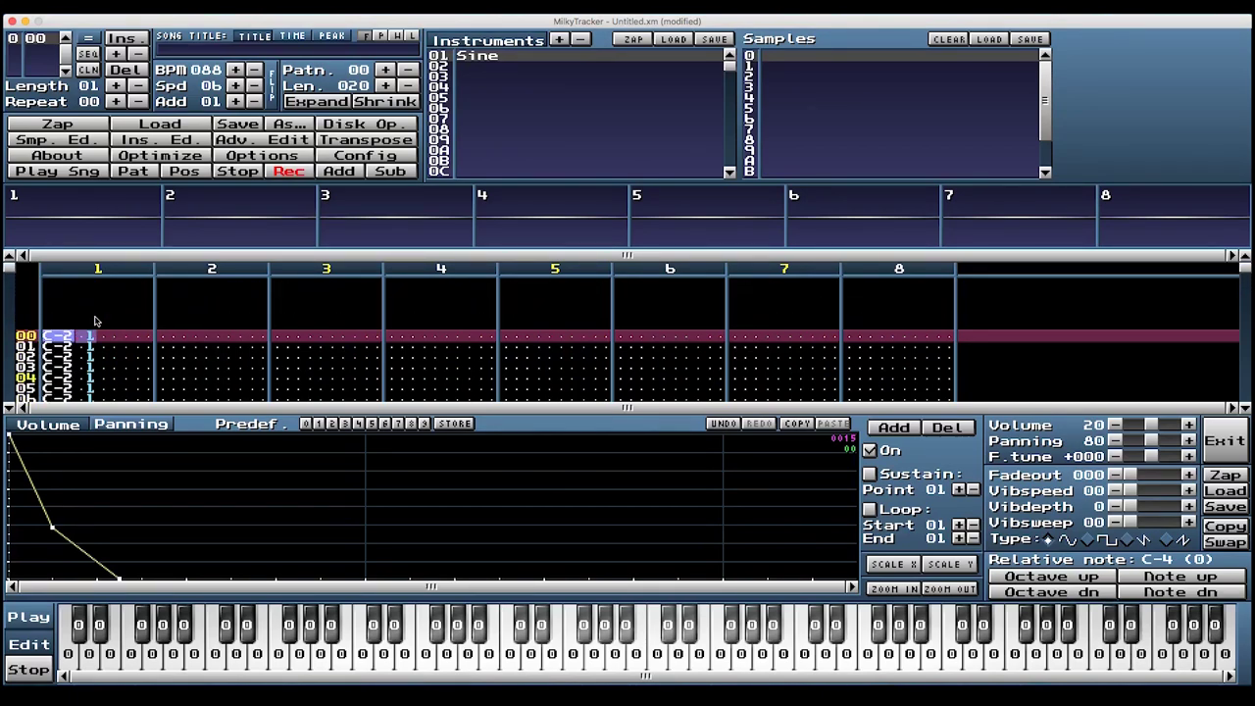
pyautogui.press('Return')
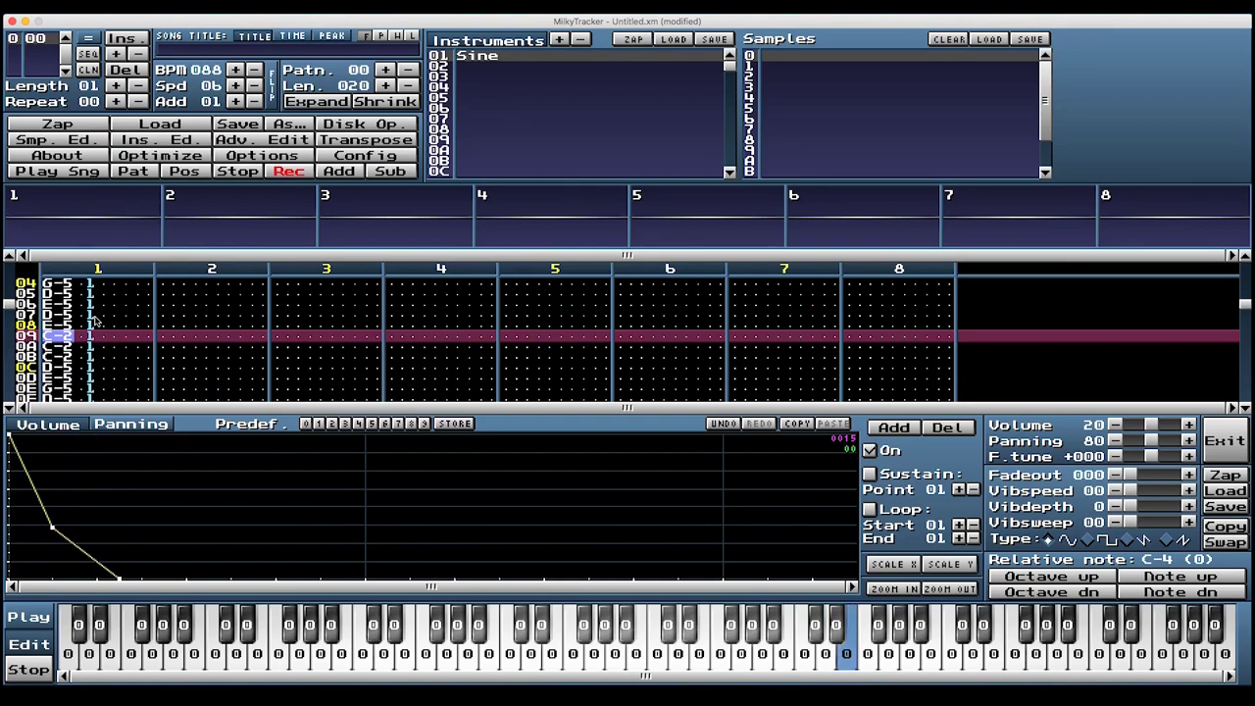
pyautogui.press('space')
# Step: Move to the top of channel 2 and name instrument 02 'Triangle'
pyautogui.press('Right')
pyautogui.press('Right')
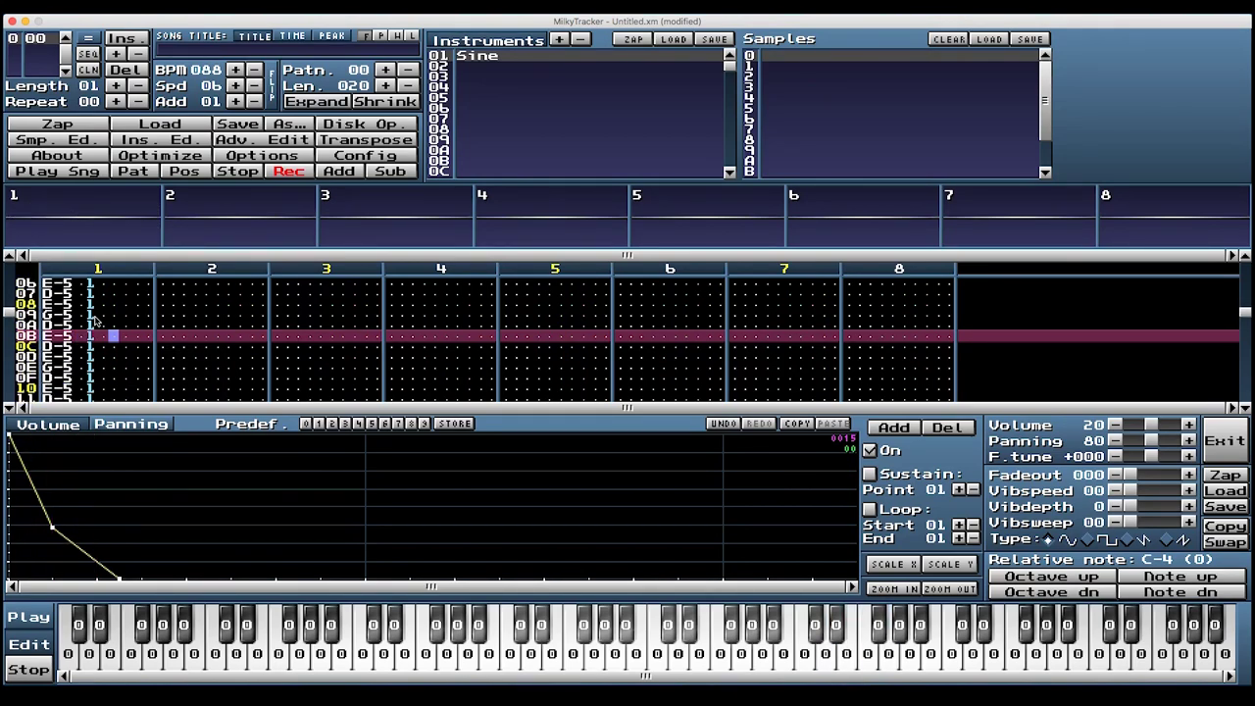
pyautogui.press('space')
pyautogui.press('Tab')
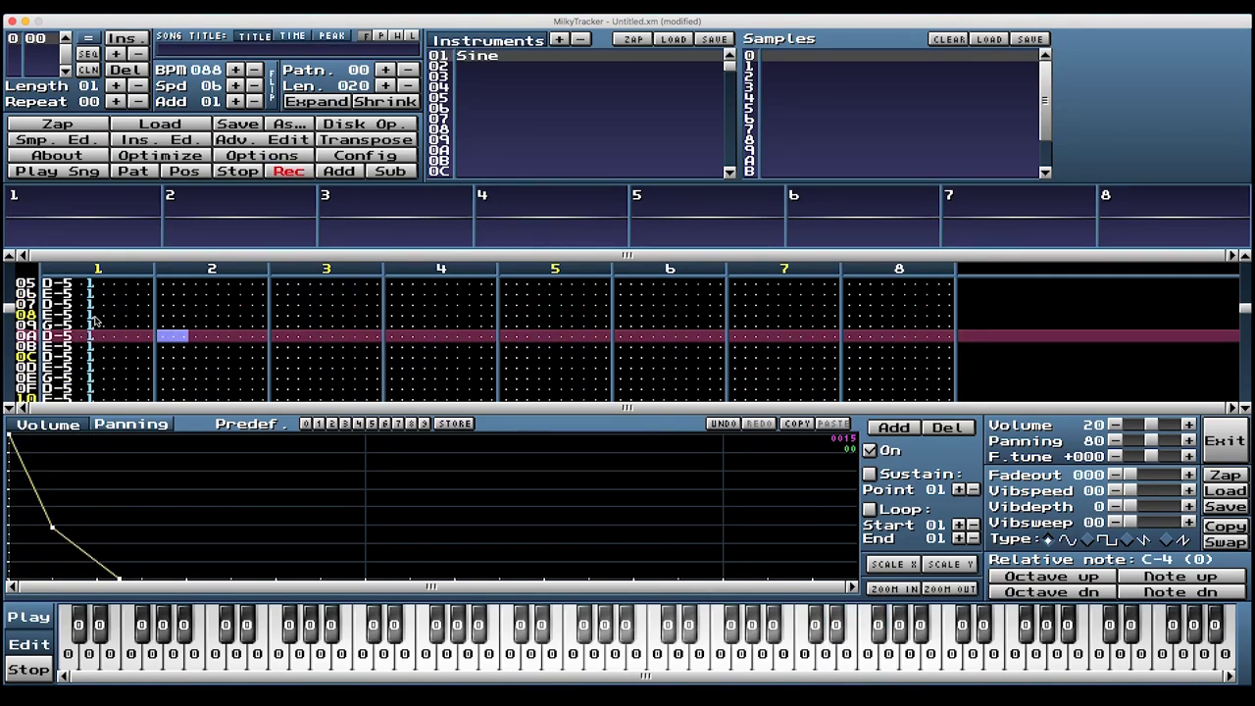
pyautogui.press('Home')
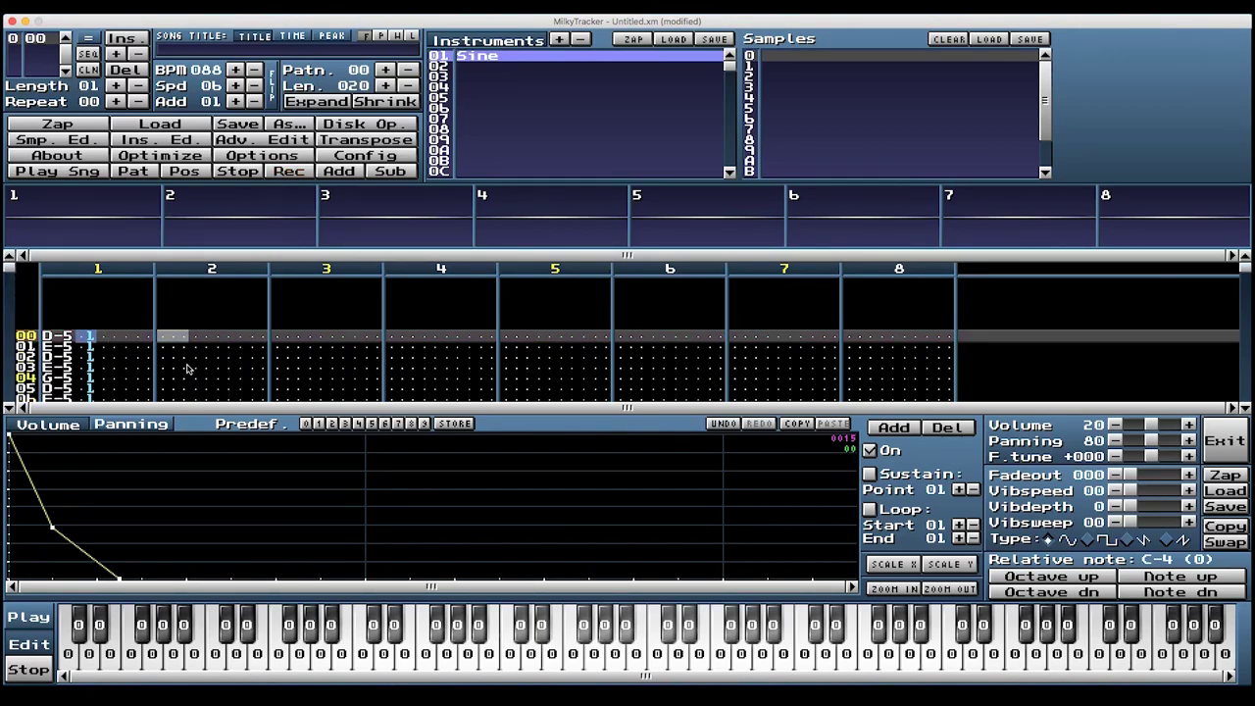
pyautogui.press('z')
pyautogui.click(469, 66)
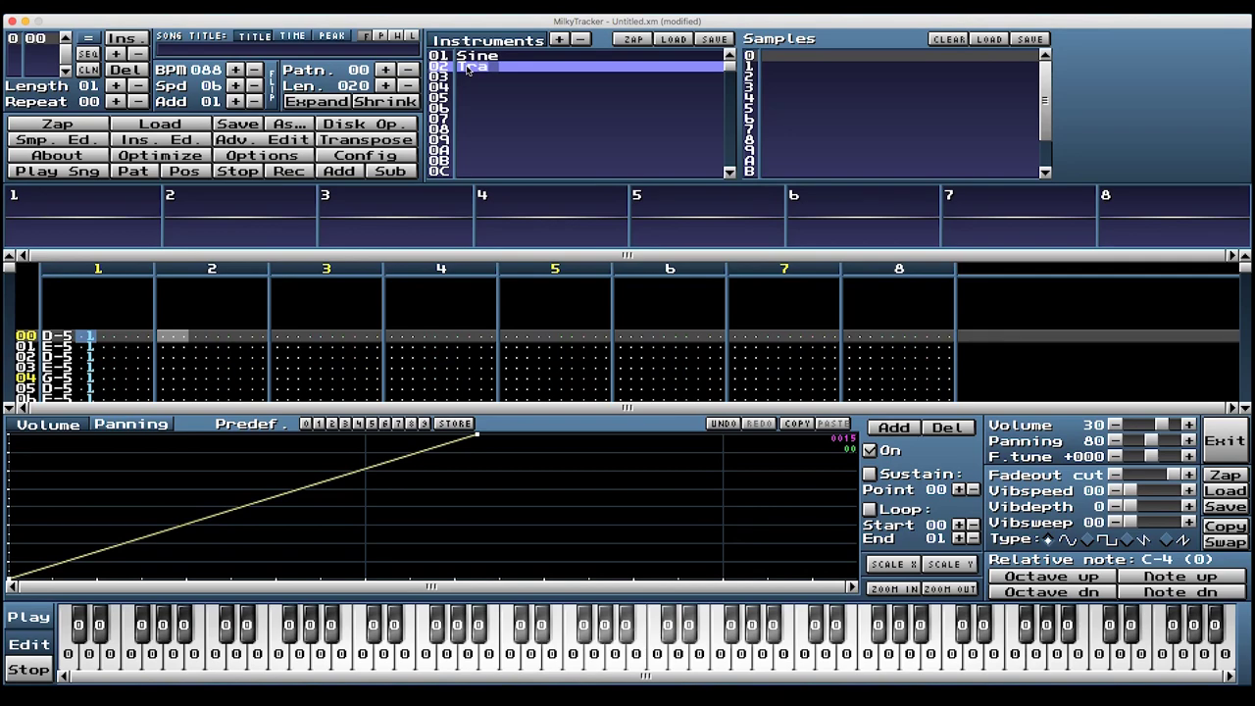
pyautogui.write('Trianglez')
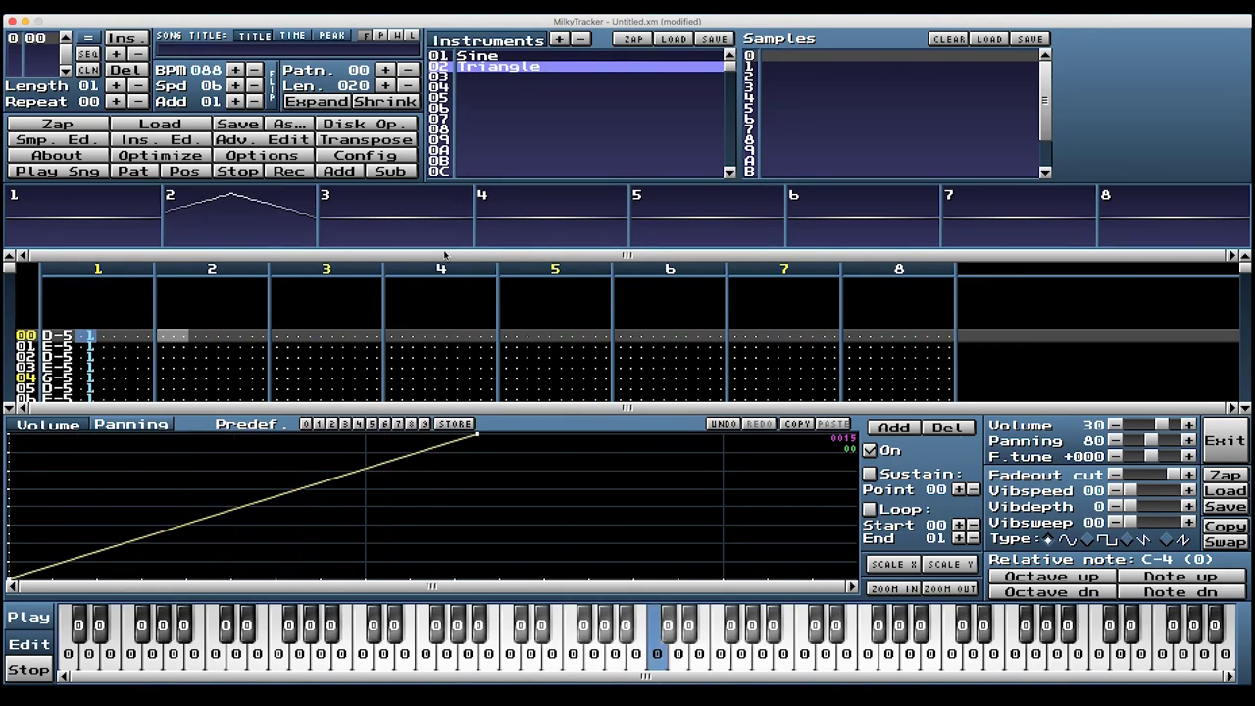
pyautogui.write('z')
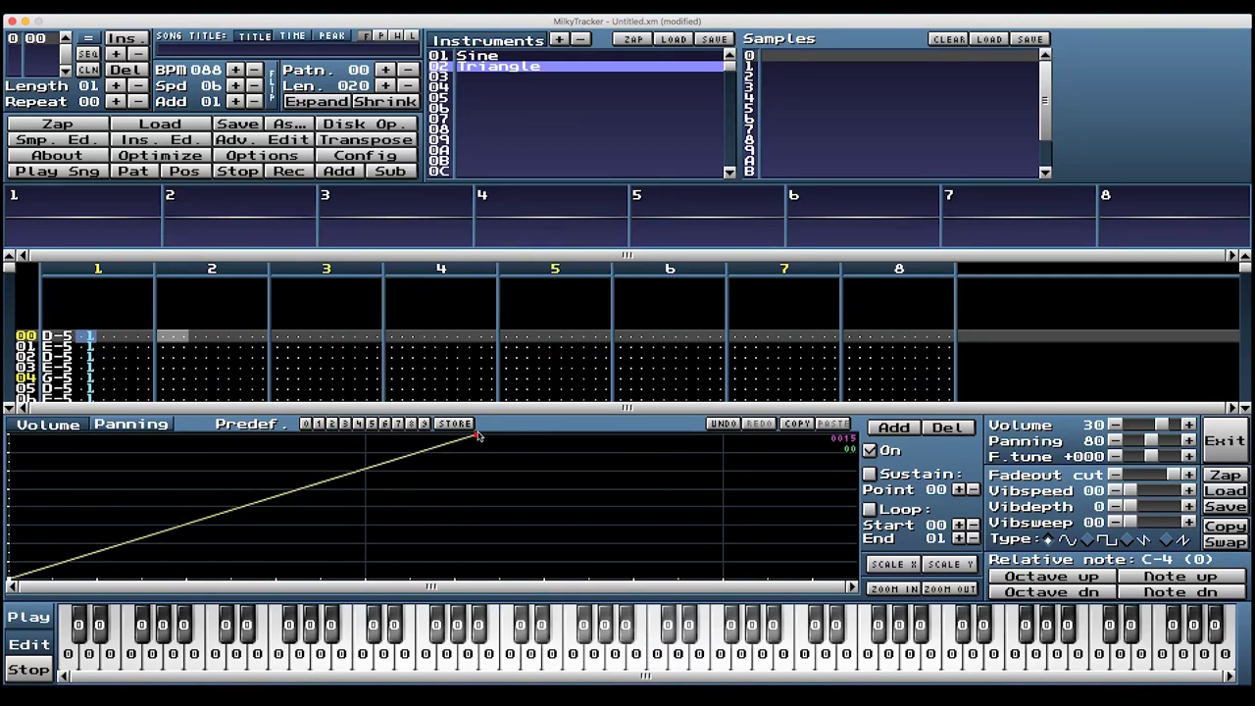
# Step: Shape instrument 02's volume envelope into a triangle that loops from point 00 to 02
pyautogui.moveTo(478, 435); pyautogui.dragTo(674, 437)
pyautogui.click(944, 592)
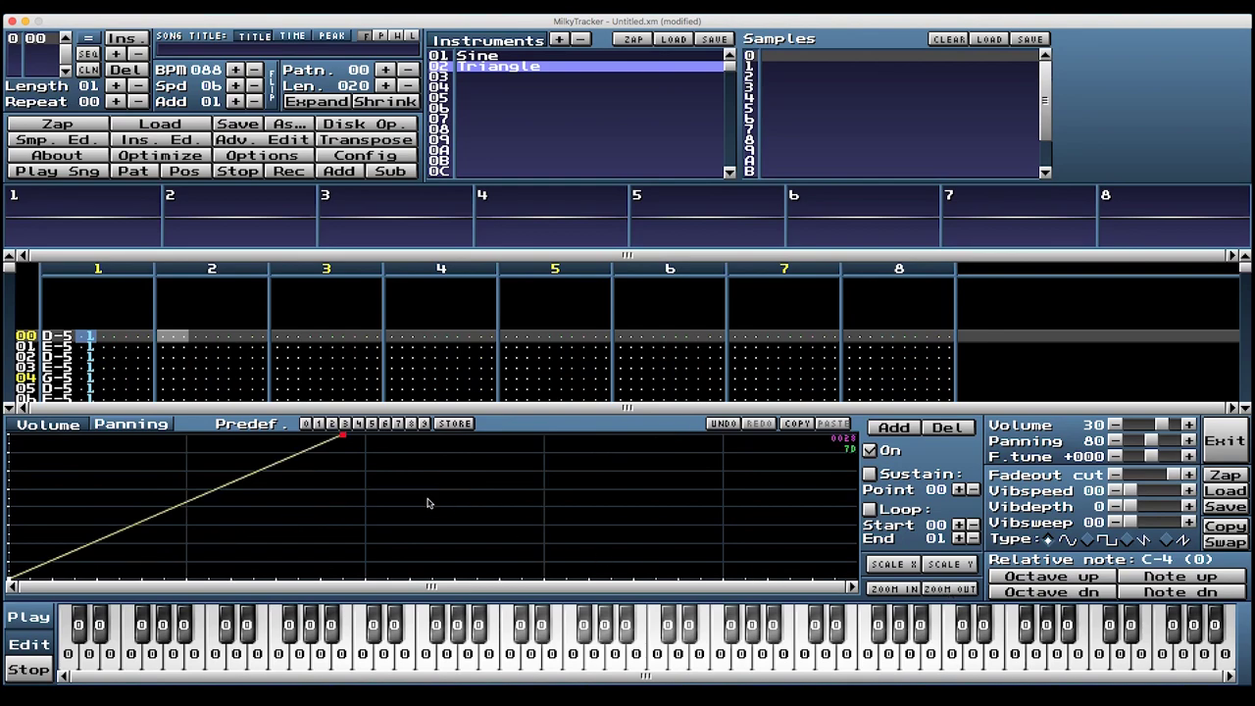
pyautogui.press('z')
pyautogui.moveTo(457, 437); pyautogui.dragTo(622, 605)
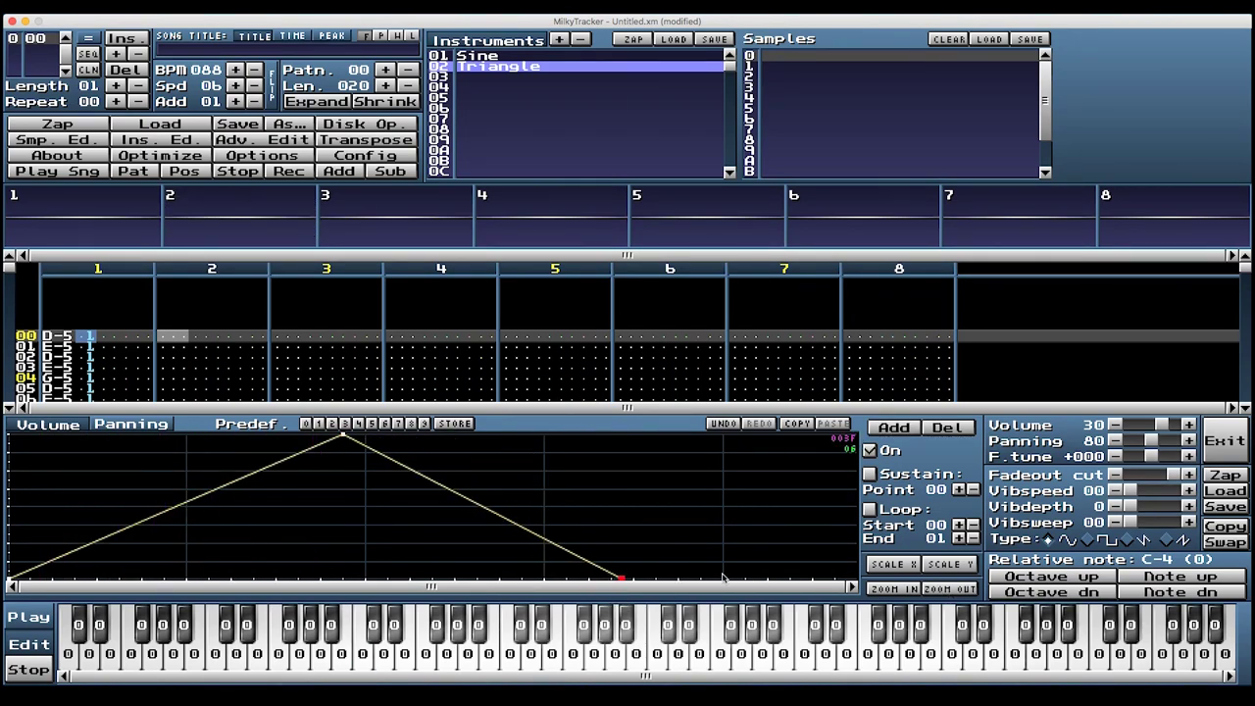
pyautogui.click(869, 508)
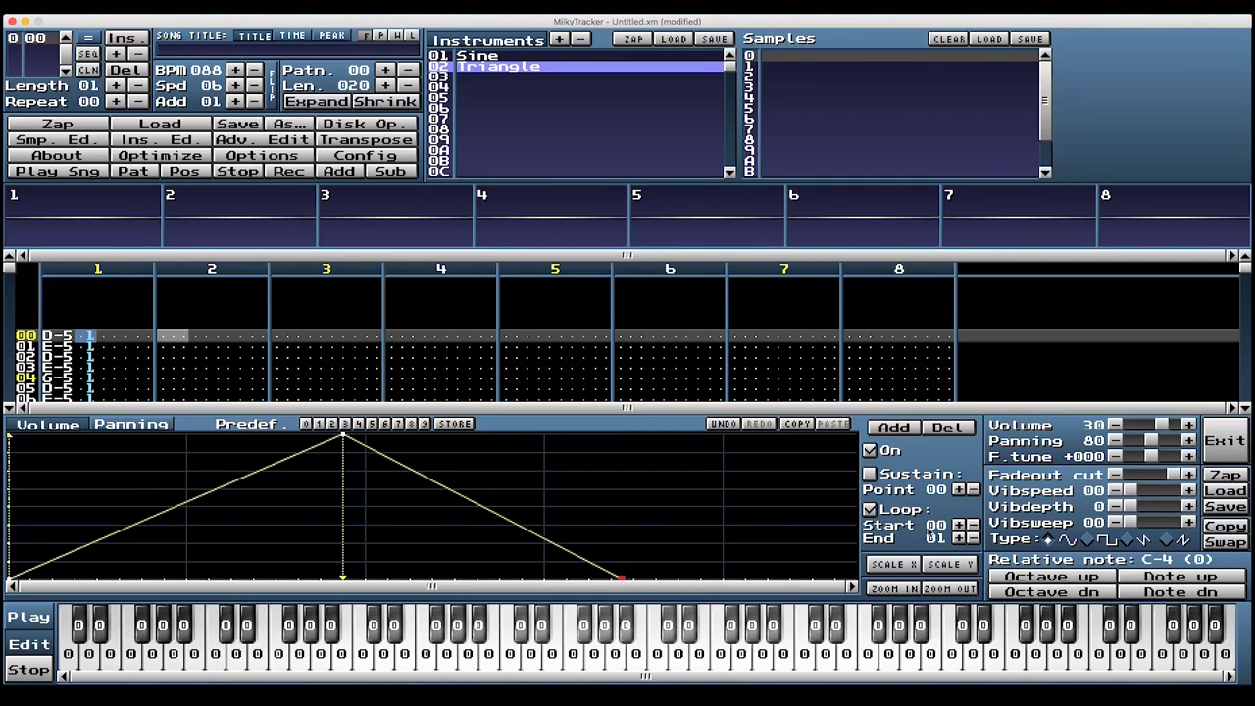
pyautogui.click(959, 538)
pyautogui.press('z')
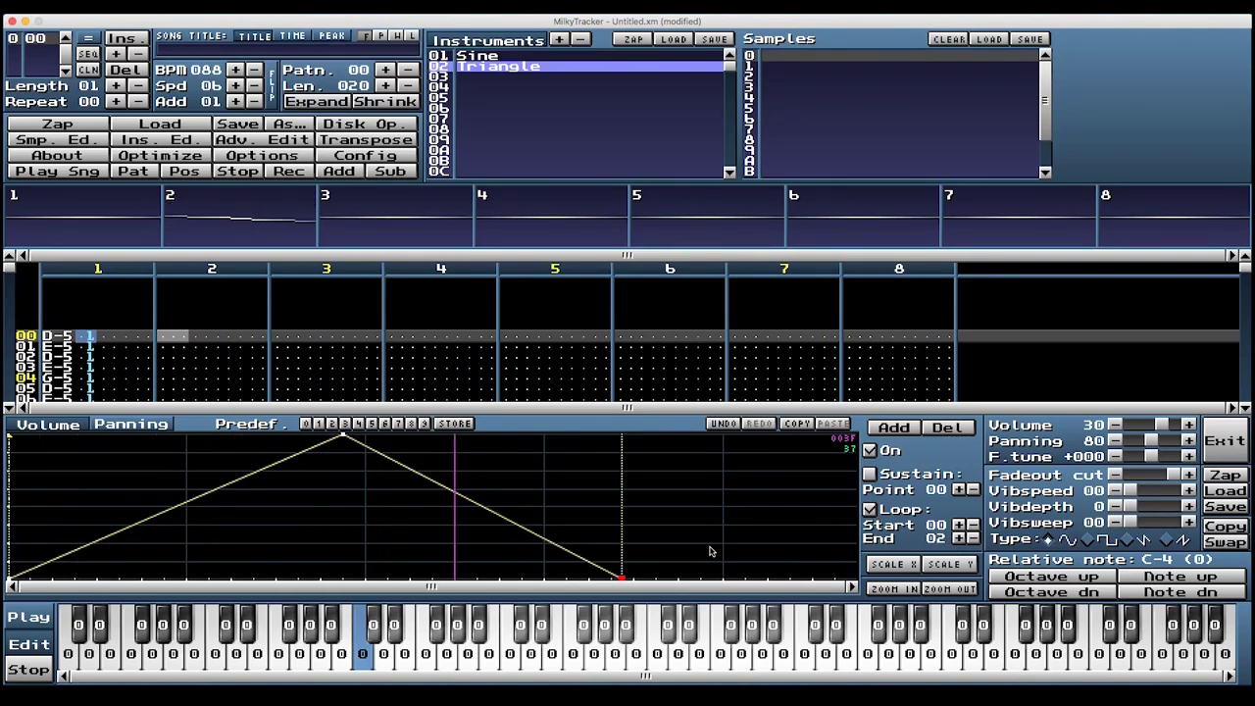
pyautogui.moveTo(622, 579); pyautogui.dragTo(647, 565)
pyautogui.moveTo(10, 579); pyautogui.dragTo(10, 561)
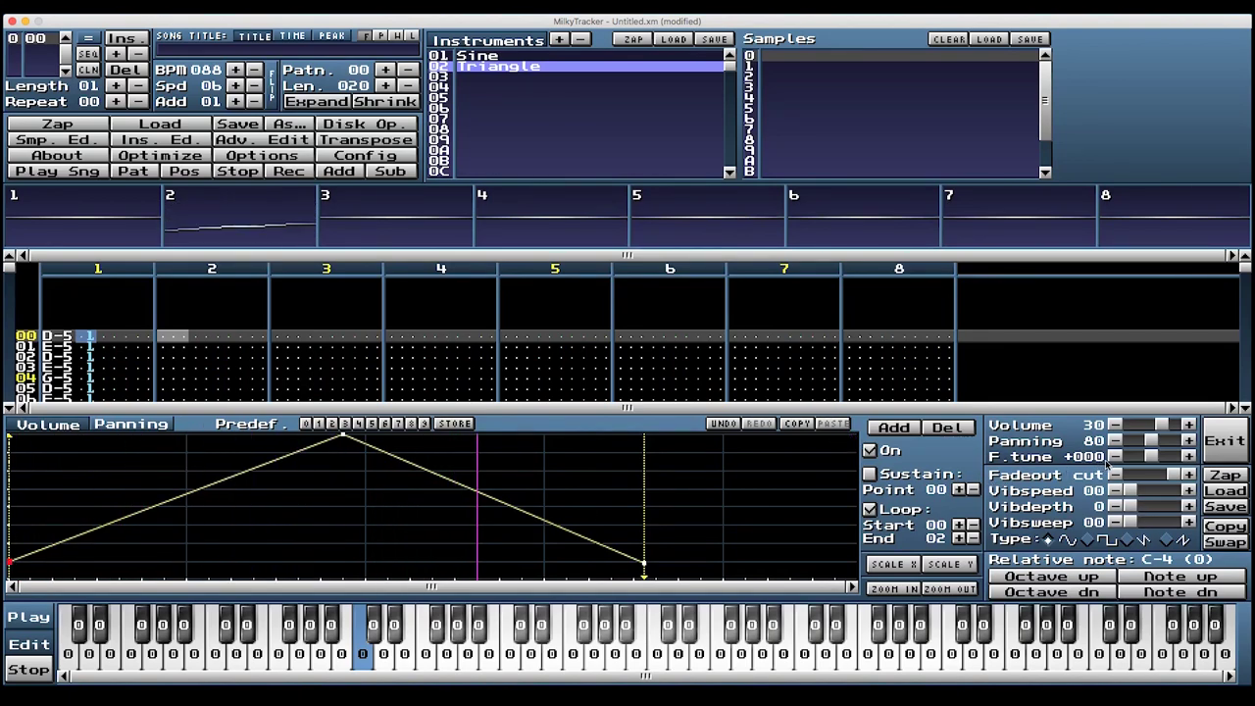
# Step: Record Triangle notes C-2, G-2, A-2, B-2 into channel 2 at rows 00, 08, 10, 18
pyautogui.click(1221, 442)
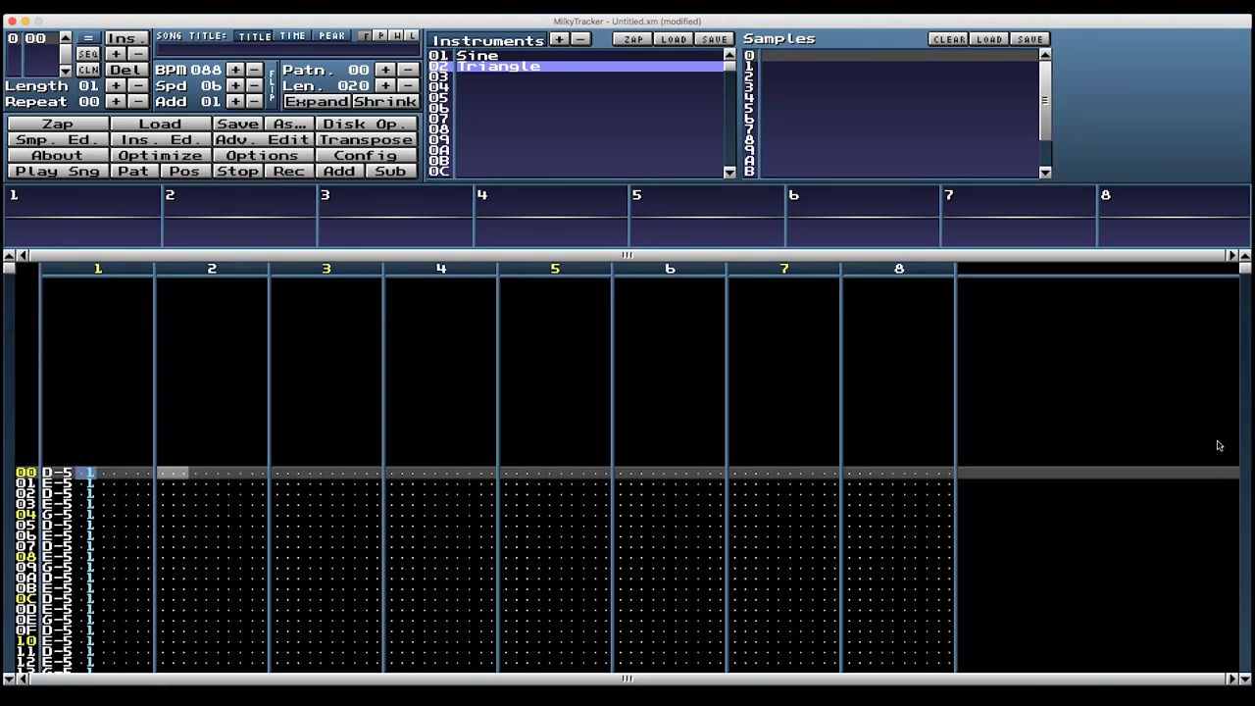
pyautogui.click(173, 475)
pyautogui.press('space')
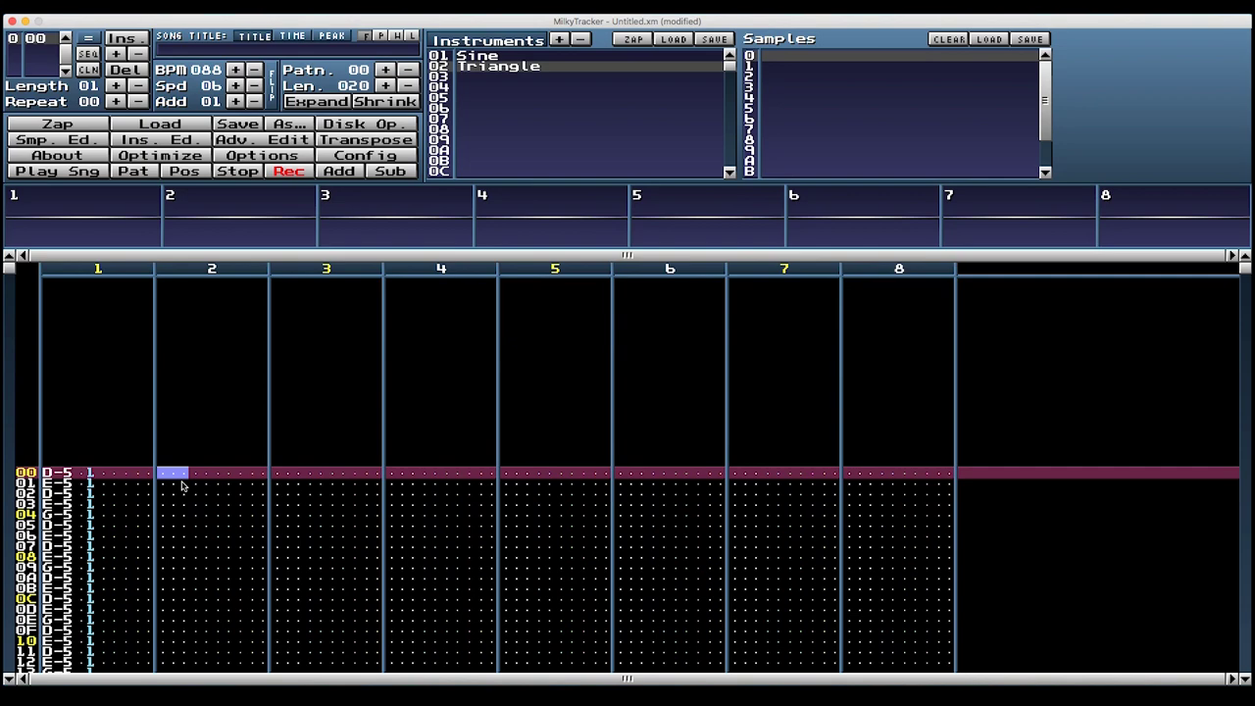
pyautogui.press('z')
pyautogui.press('Return')
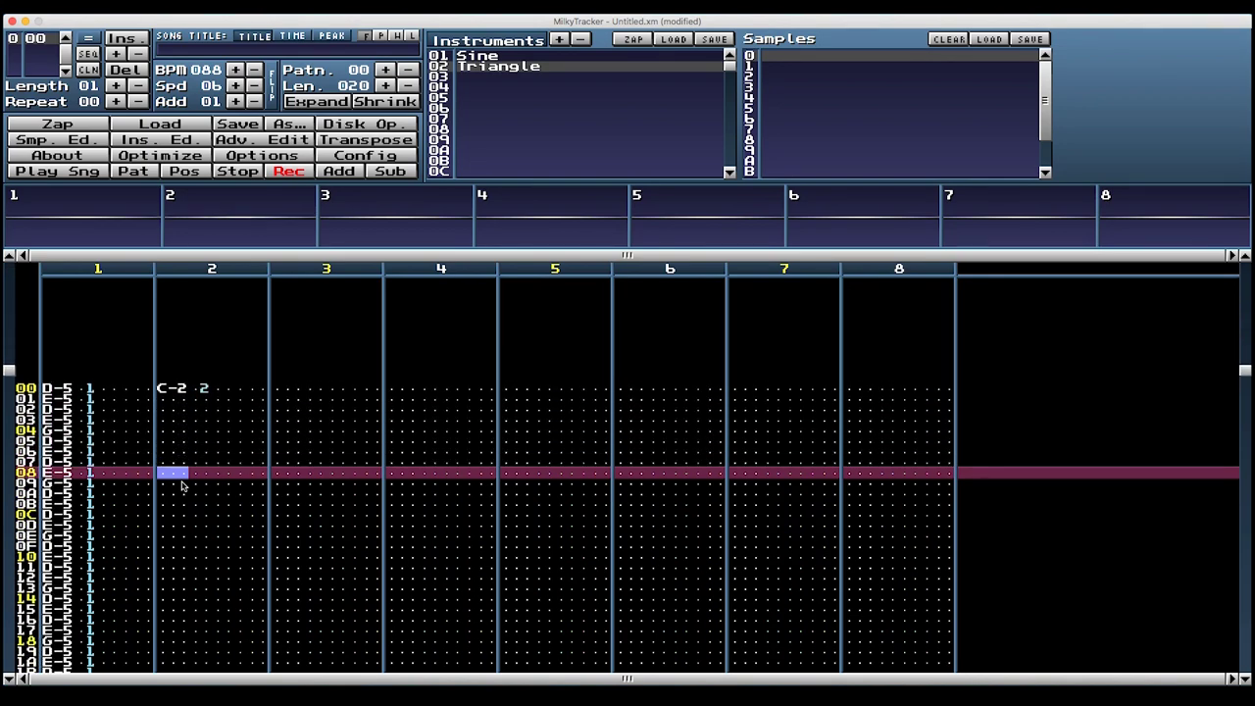
pyautogui.press('b')
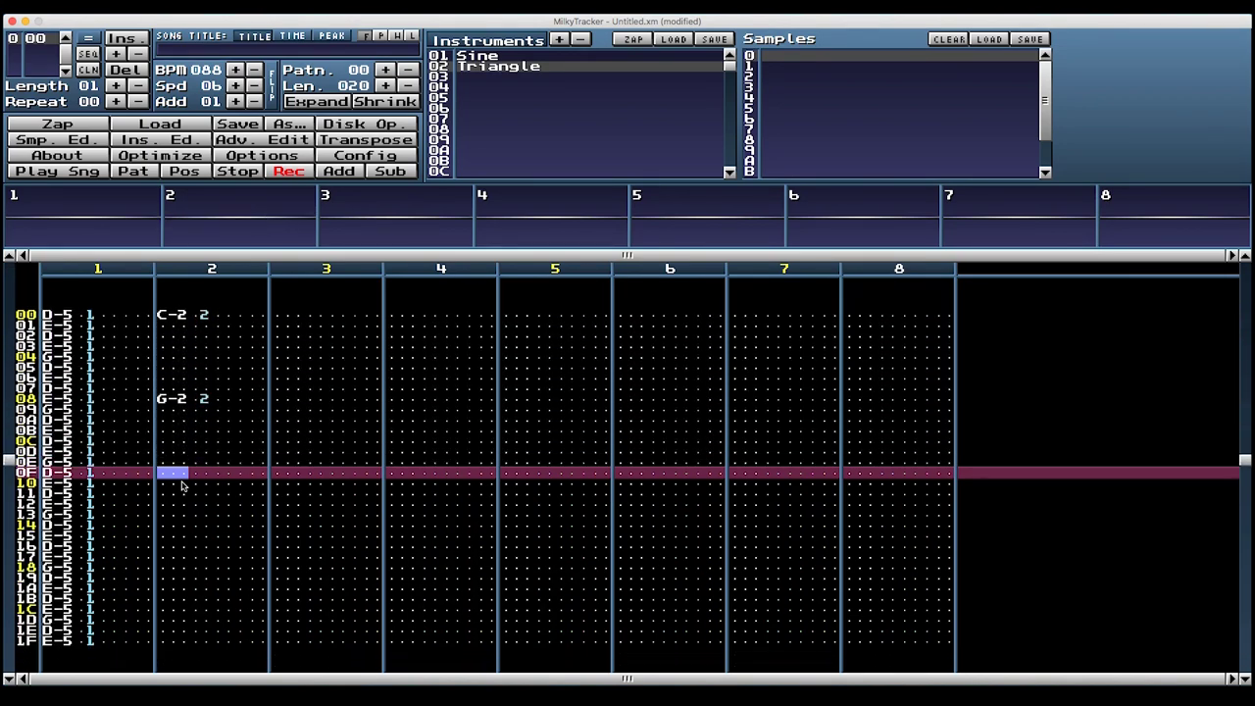
pyautogui.press('n')
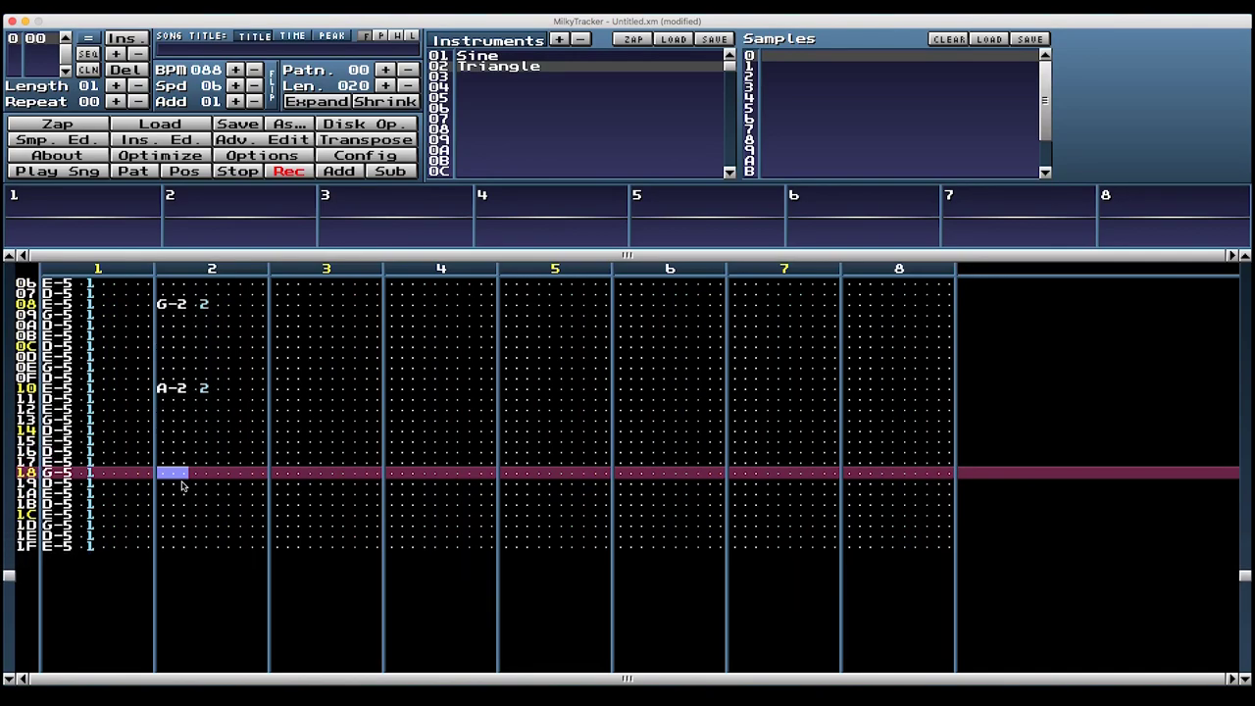
pyautogui.press('m')
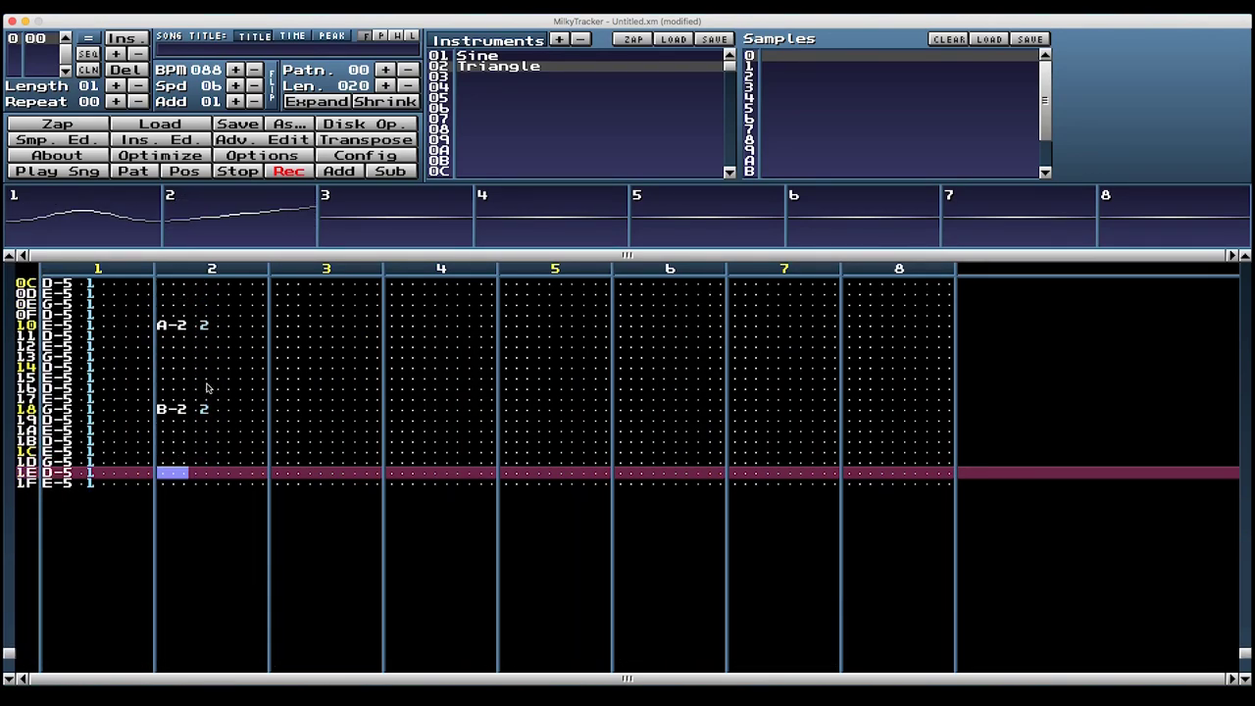
pyautogui.press('space')
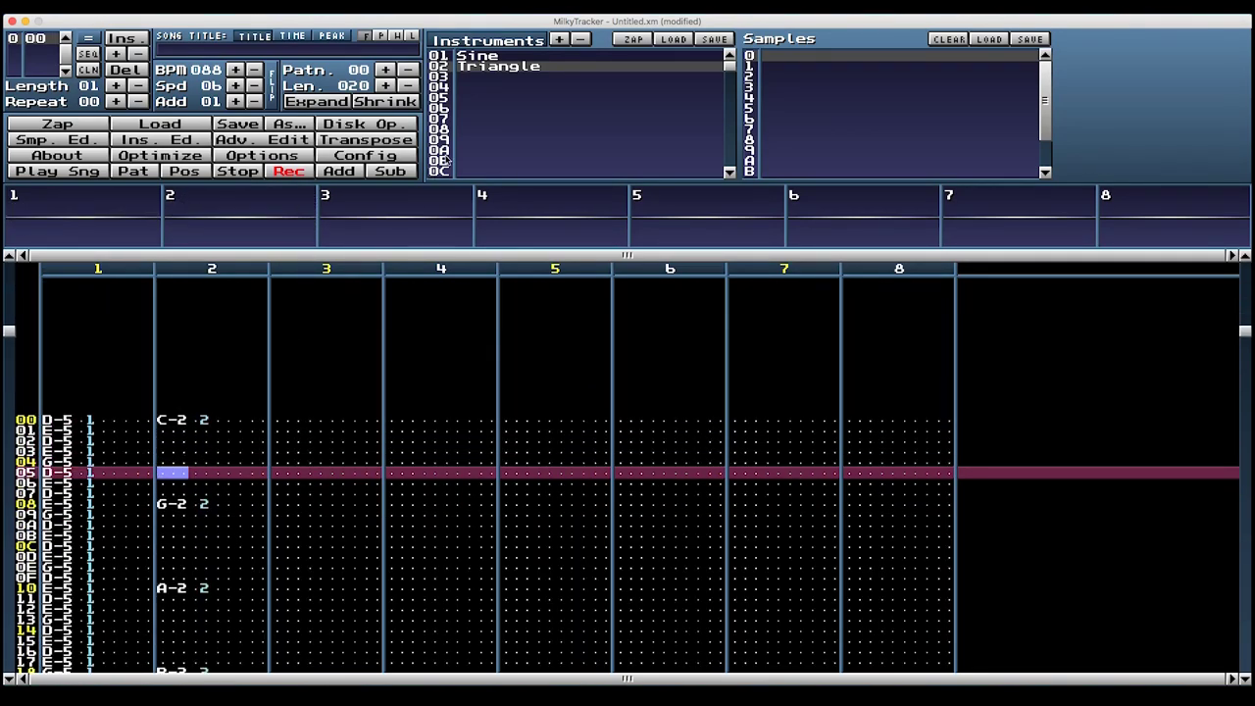
# Step: Create a new empty sample in instrument slot 03
pyautogui.click(494, 77)
pyautogui.hotkey('ctrl', 's')
pyautogui.rightClick(496, 453)
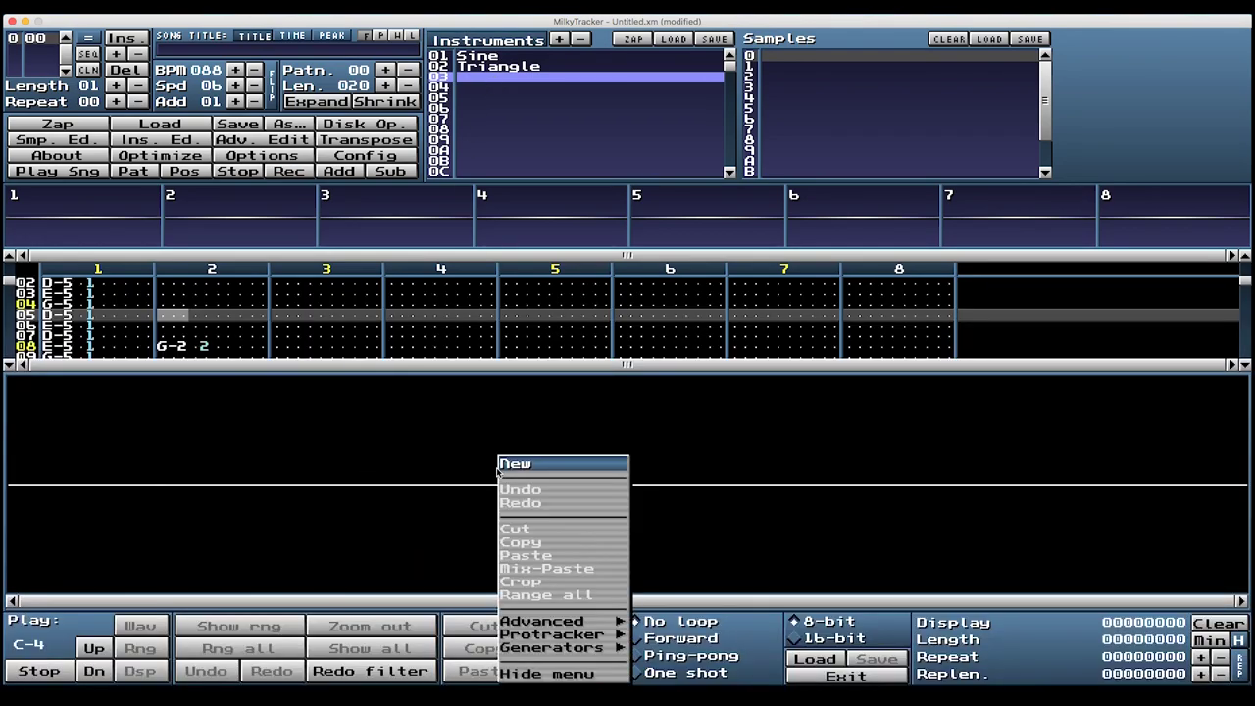
pyautogui.click(529, 465)
pyautogui.click(582, 404)
# Step: Generate a sawtooth wave with forward looping and lower the instrument's volume
pyautogui.rightClick(611, 454)
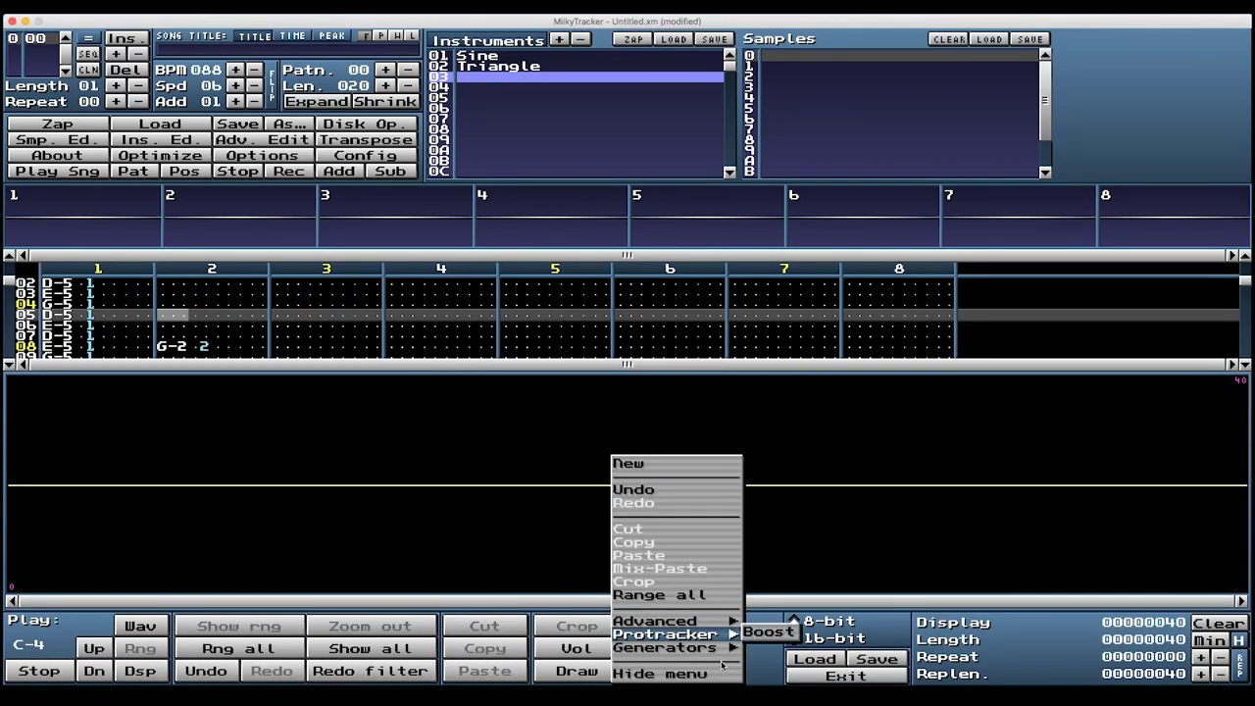
pyautogui.moveTo(706, 649)
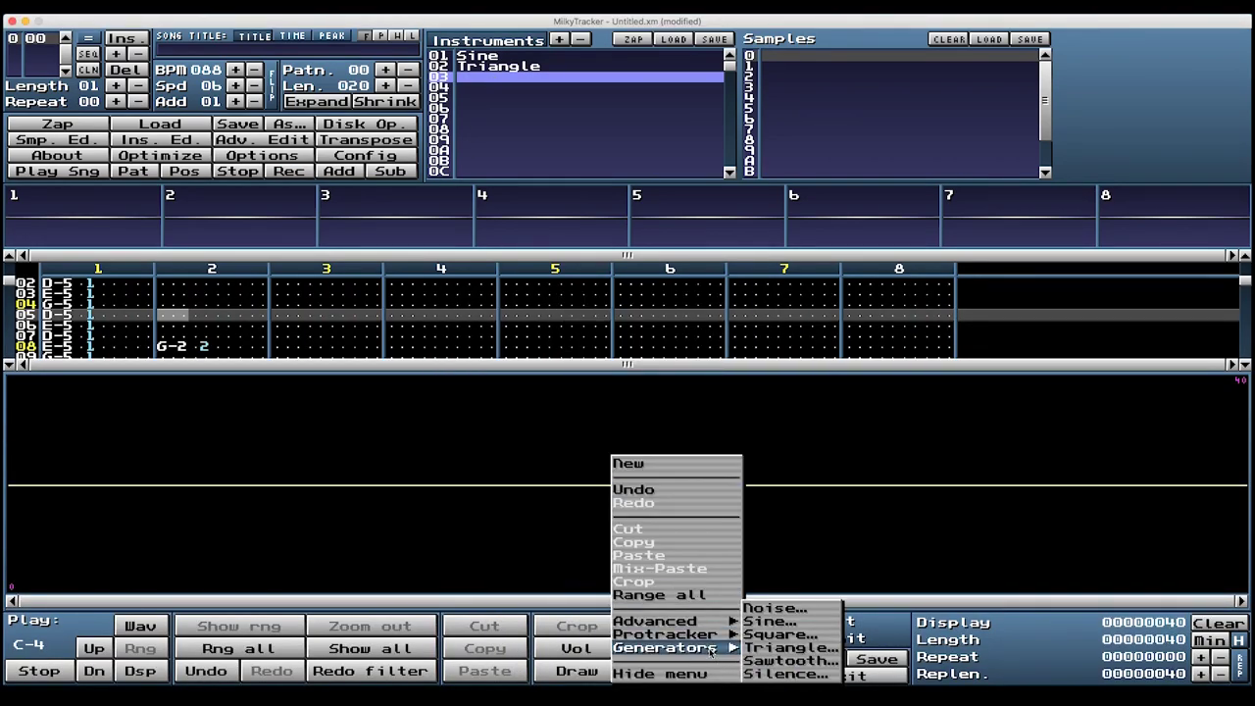
pyautogui.click(800, 662)
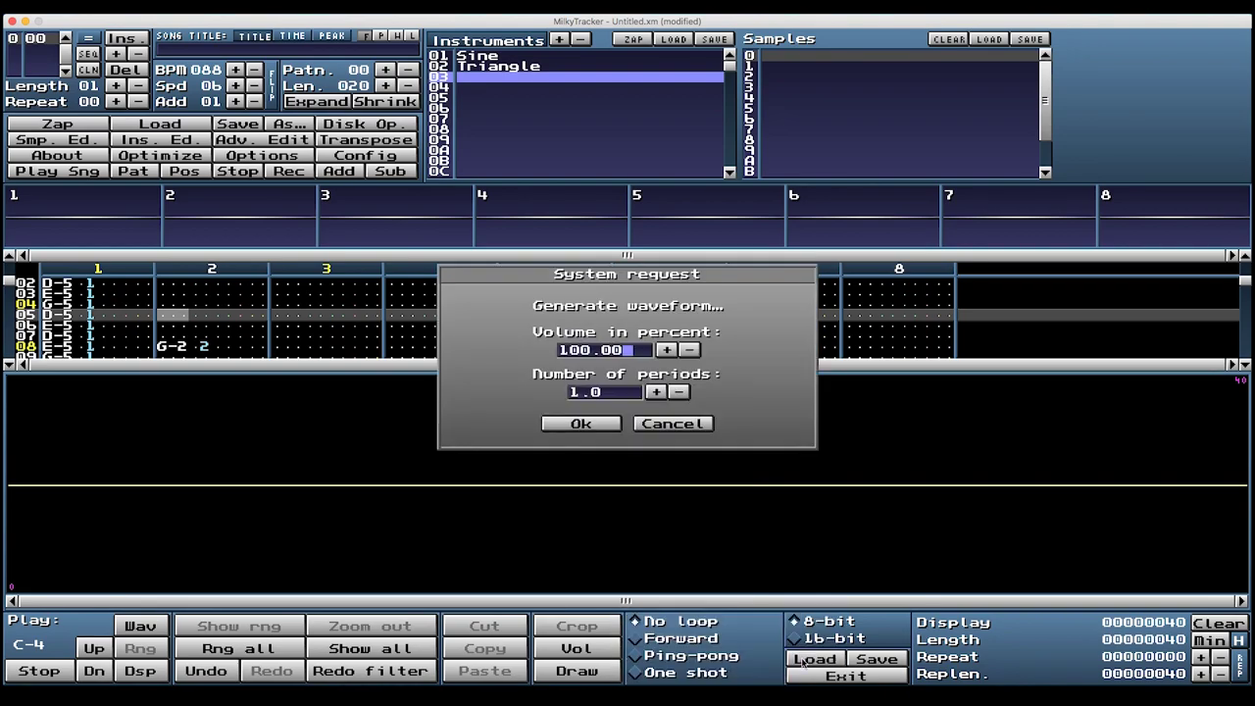
pyautogui.click(582, 424)
pyautogui.click(635, 638)
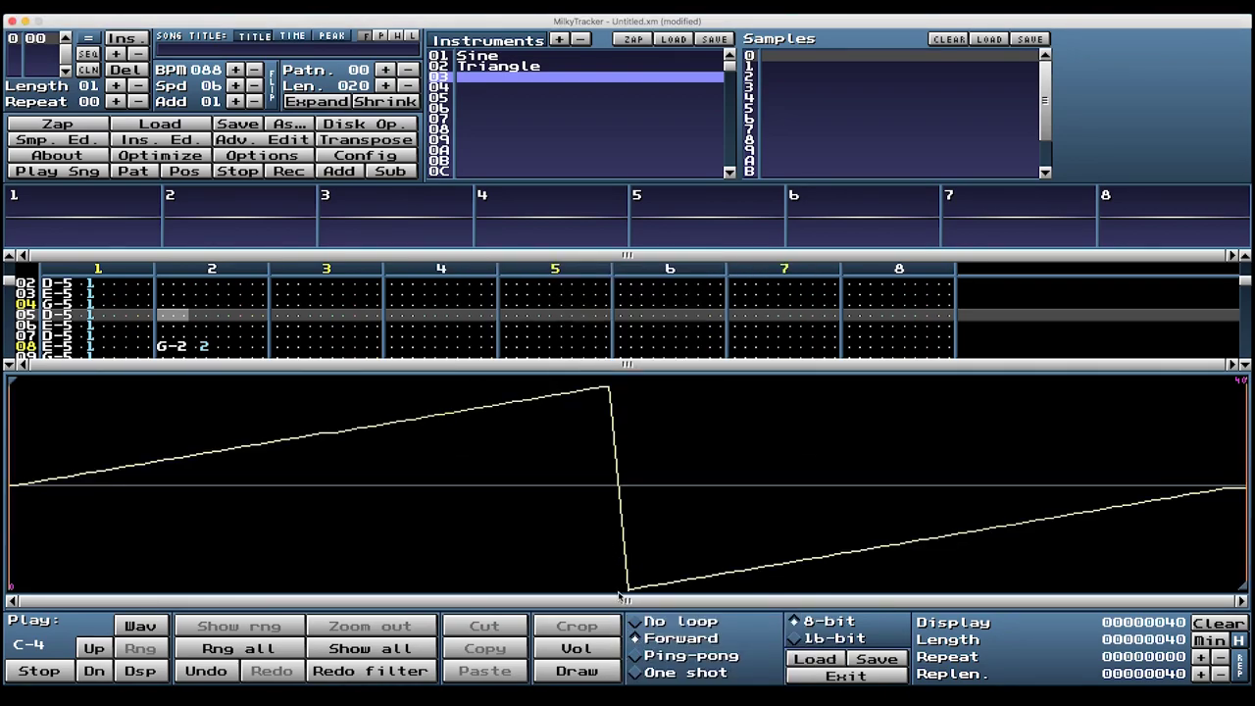
pyautogui.hotkey('ctrl', 'i')
pyautogui.moveTo(1177, 426); pyautogui.dragTo(1138, 434)
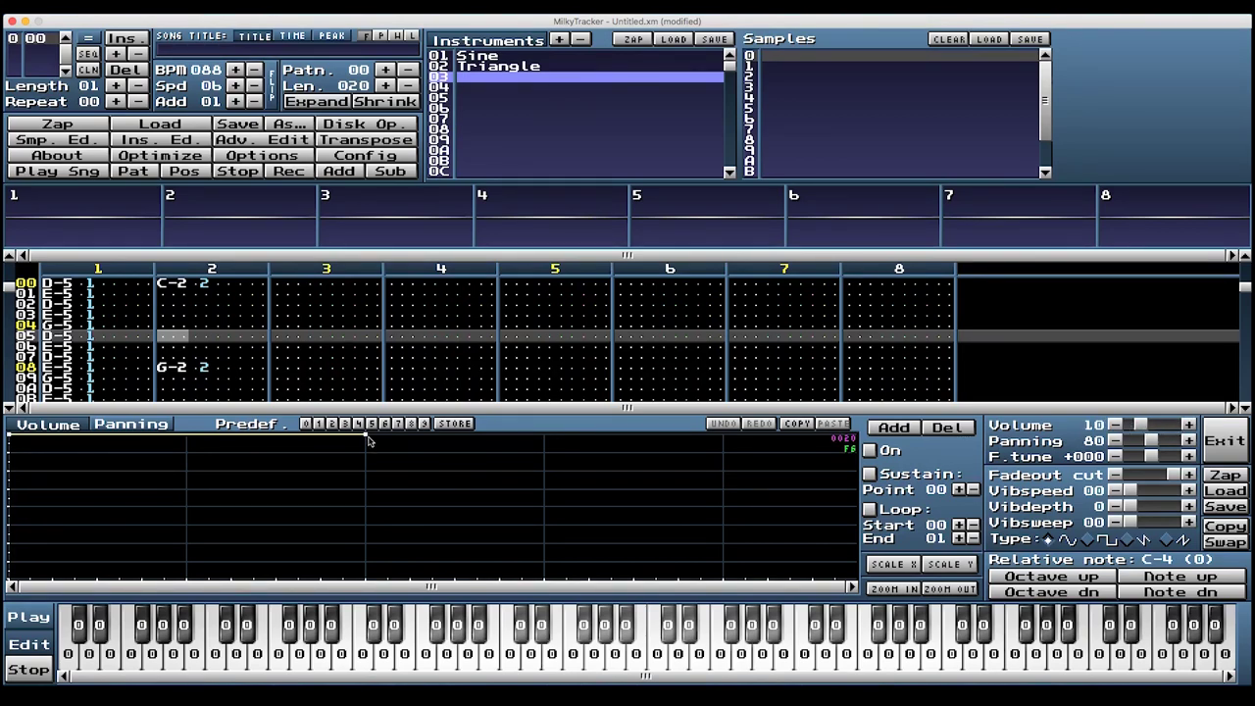
# Step: Enable instrument 03's volume envelope and shape it into a sharp drop with a small peak
pyautogui.click(298, 296)
pyautogui.moveTo(370, 436); pyautogui.dragTo(57, 555)
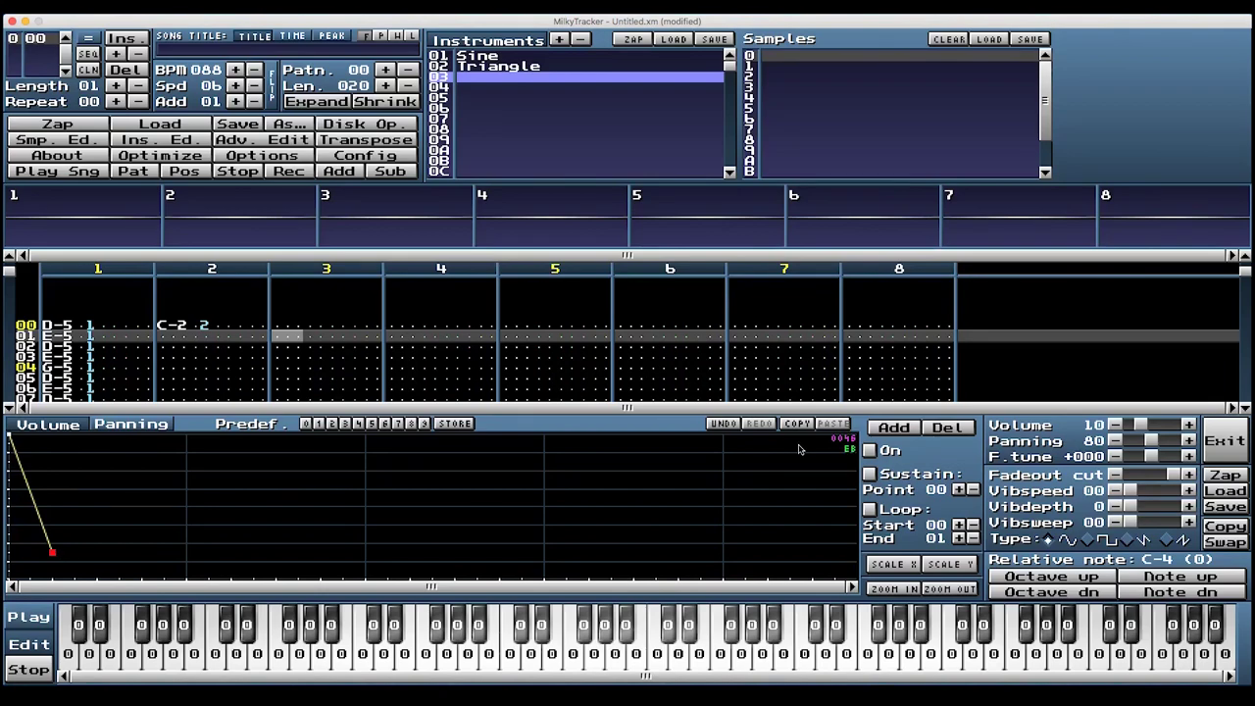
pyautogui.click(894, 432)
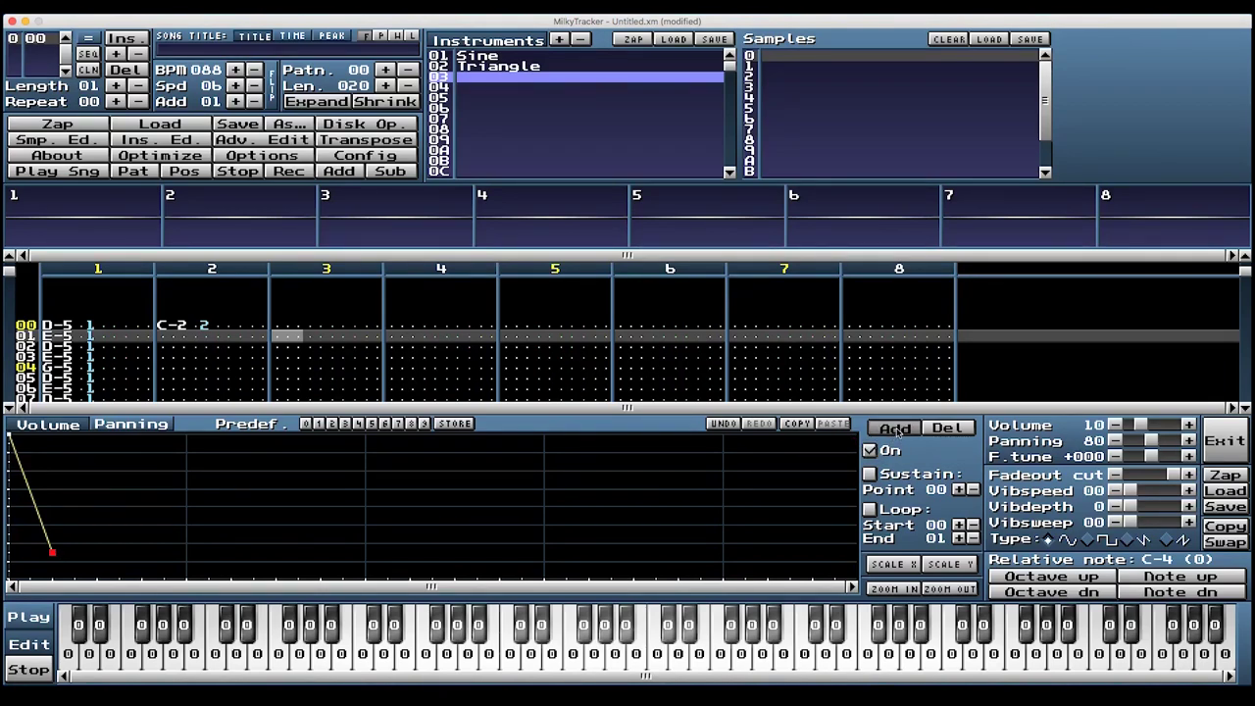
pyautogui.click(893, 432)
pyautogui.moveTo(106, 555); pyautogui.dragTo(114, 516)
pyautogui.moveTo(164, 555); pyautogui.dragTo(132, 555)
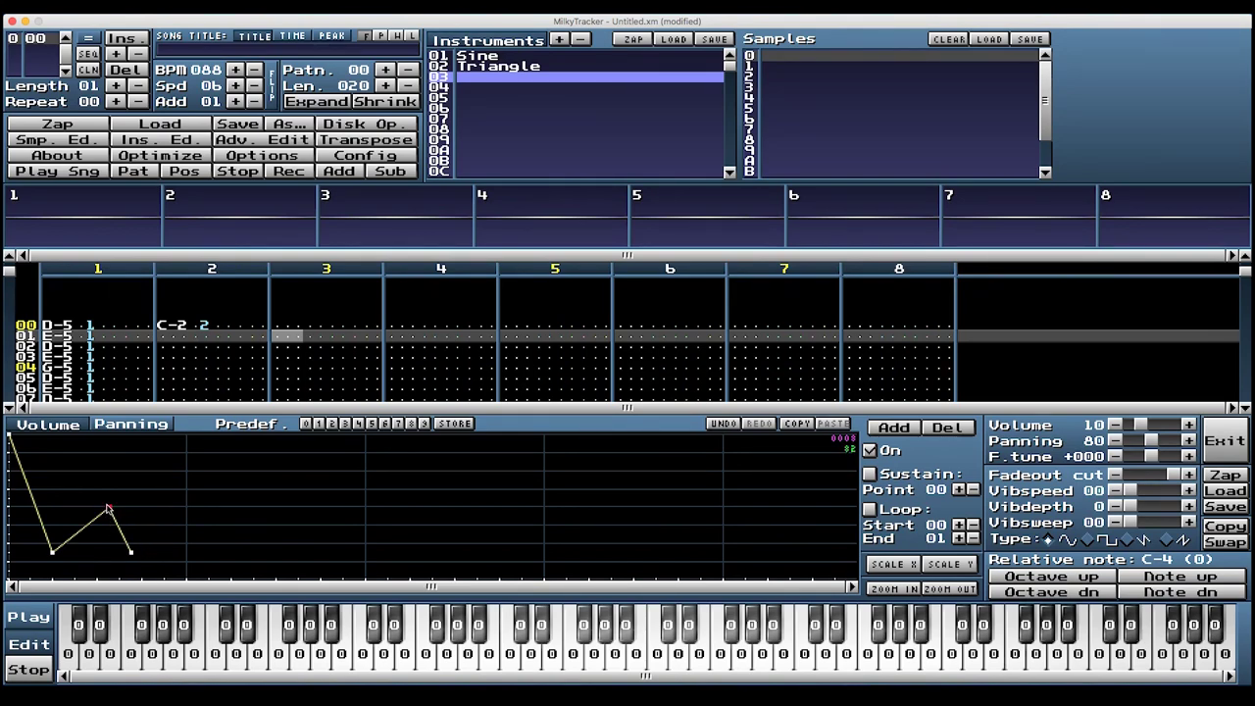
pyautogui.moveTo(109, 509); pyautogui.dragTo(120, 553)
pyautogui.press('z')
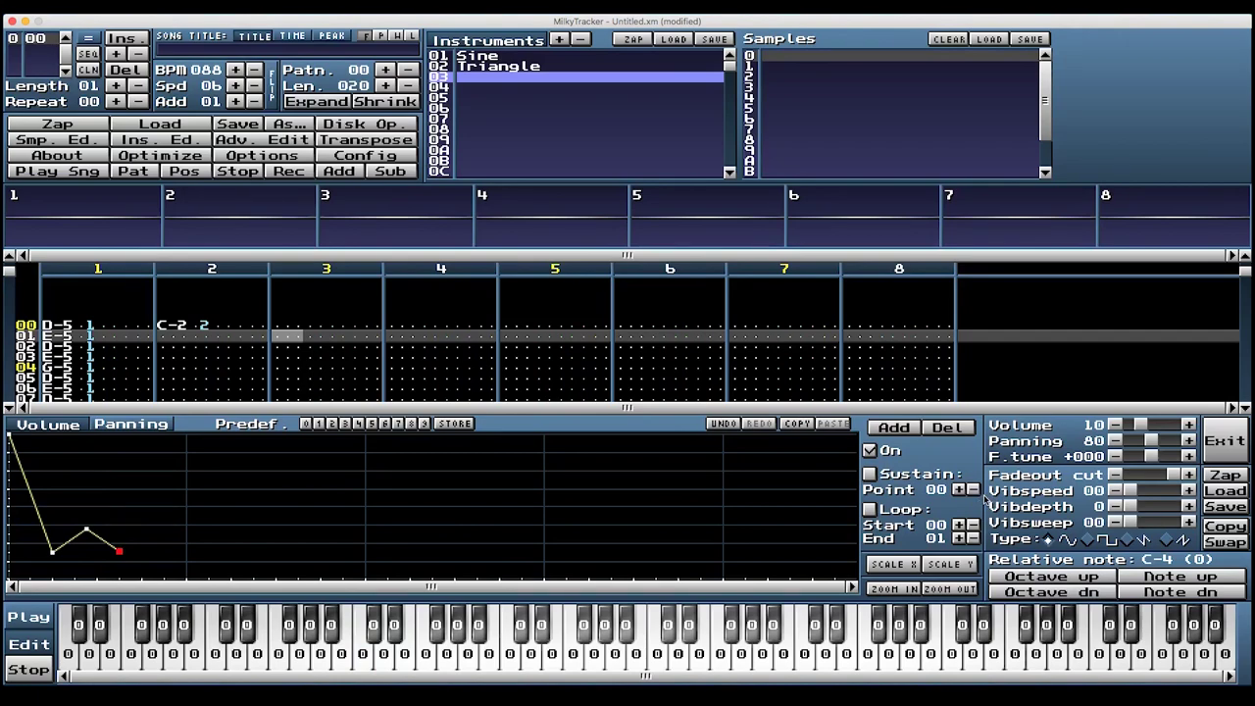
pyautogui.press('q')
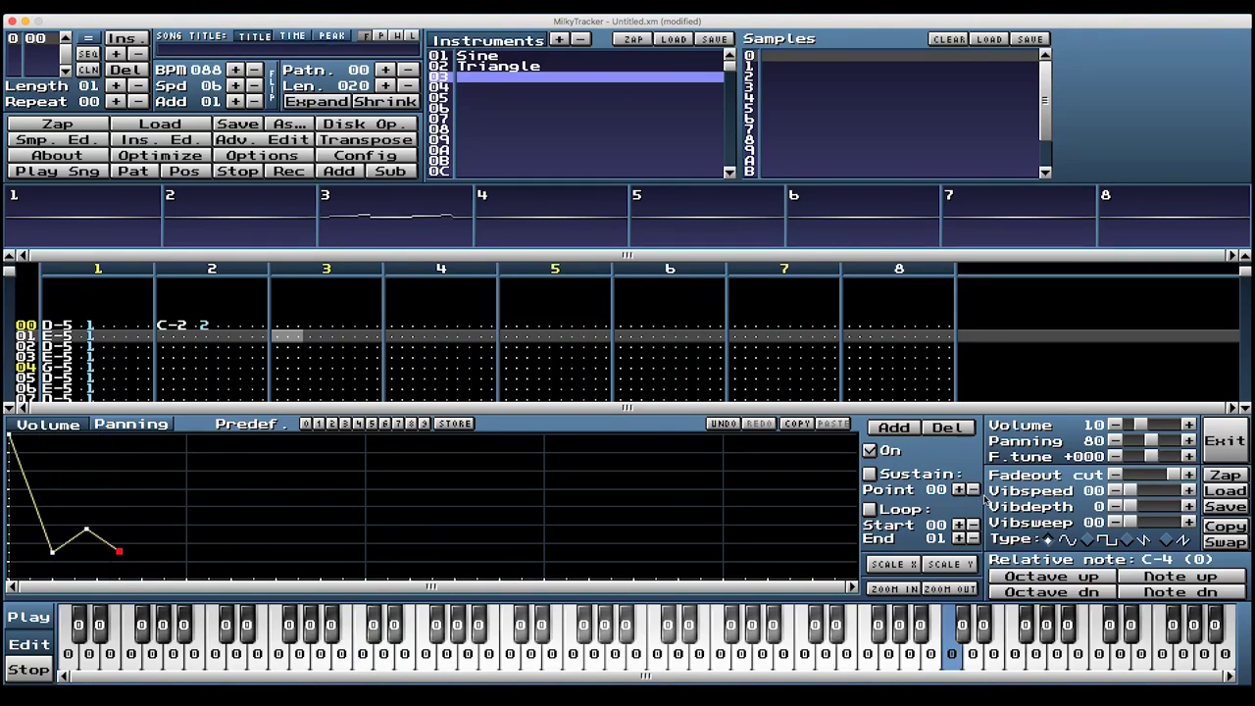
# Step: Loop the envelope from point 01 to 03 and fine-tune the bump while previewing
pyautogui.click(885, 510)
pyautogui.click(959, 538)
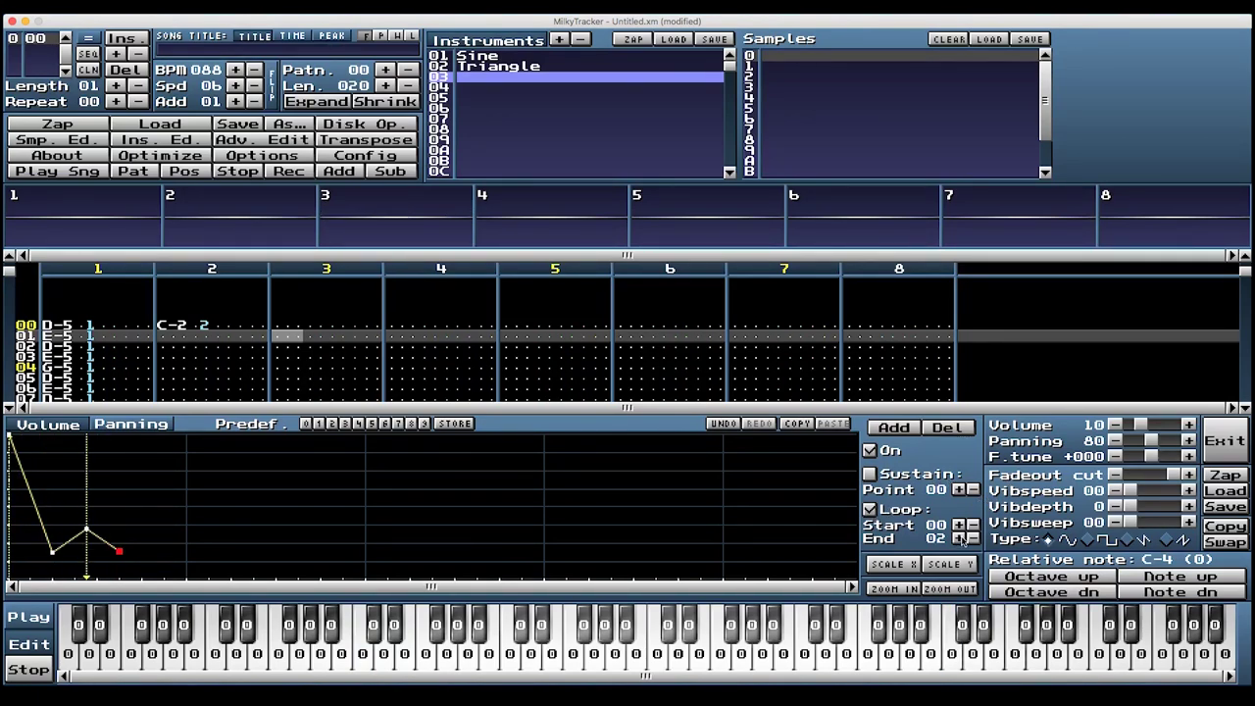
pyautogui.click(959, 538)
pyautogui.click(959, 525)
pyautogui.press('q')
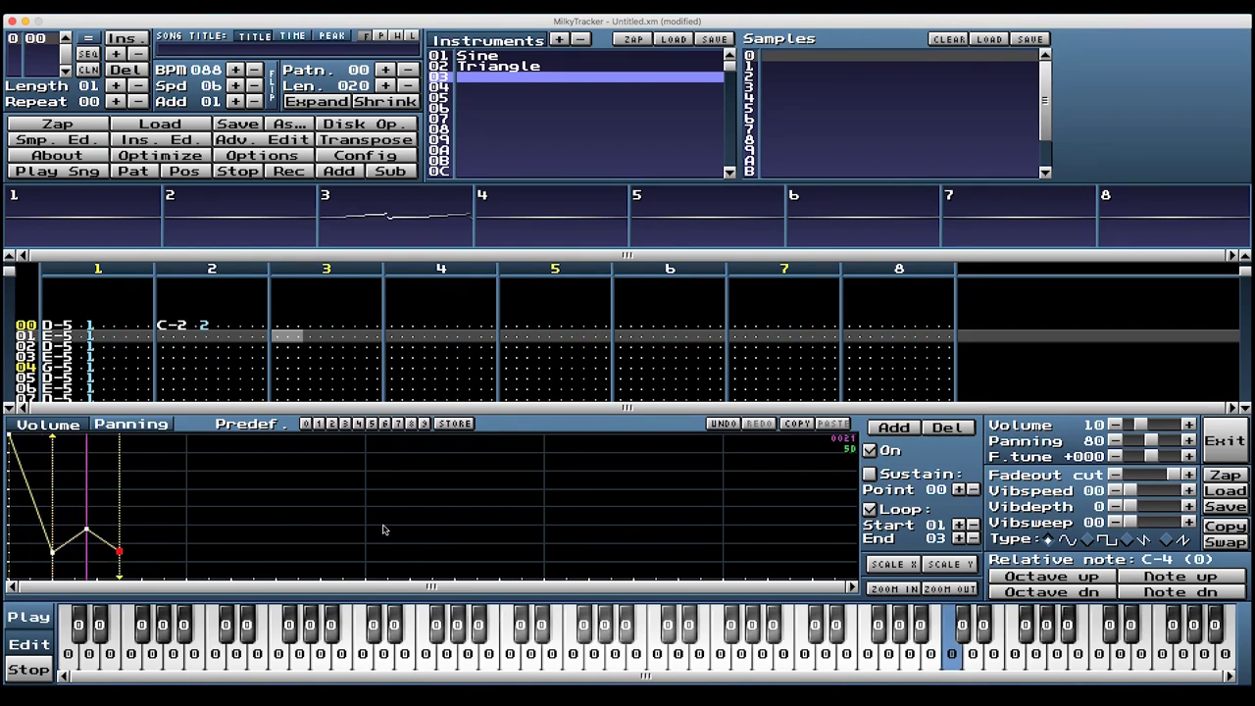
pyautogui.moveTo(86, 531); pyautogui.dragTo(95, 568)
pyautogui.press('q')
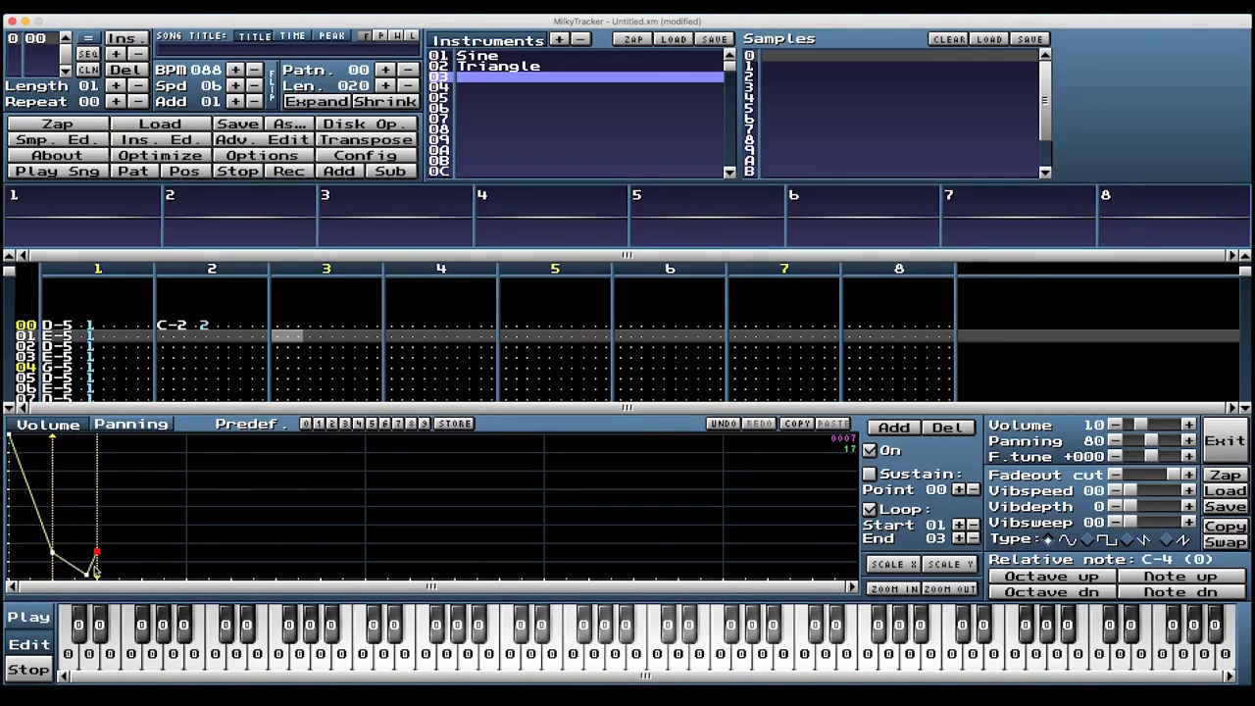
pyautogui.press('q')
pyautogui.moveTo(106, 556); pyautogui.dragTo(86, 527)
pyautogui.press('q')
pyautogui.click(77, 572)
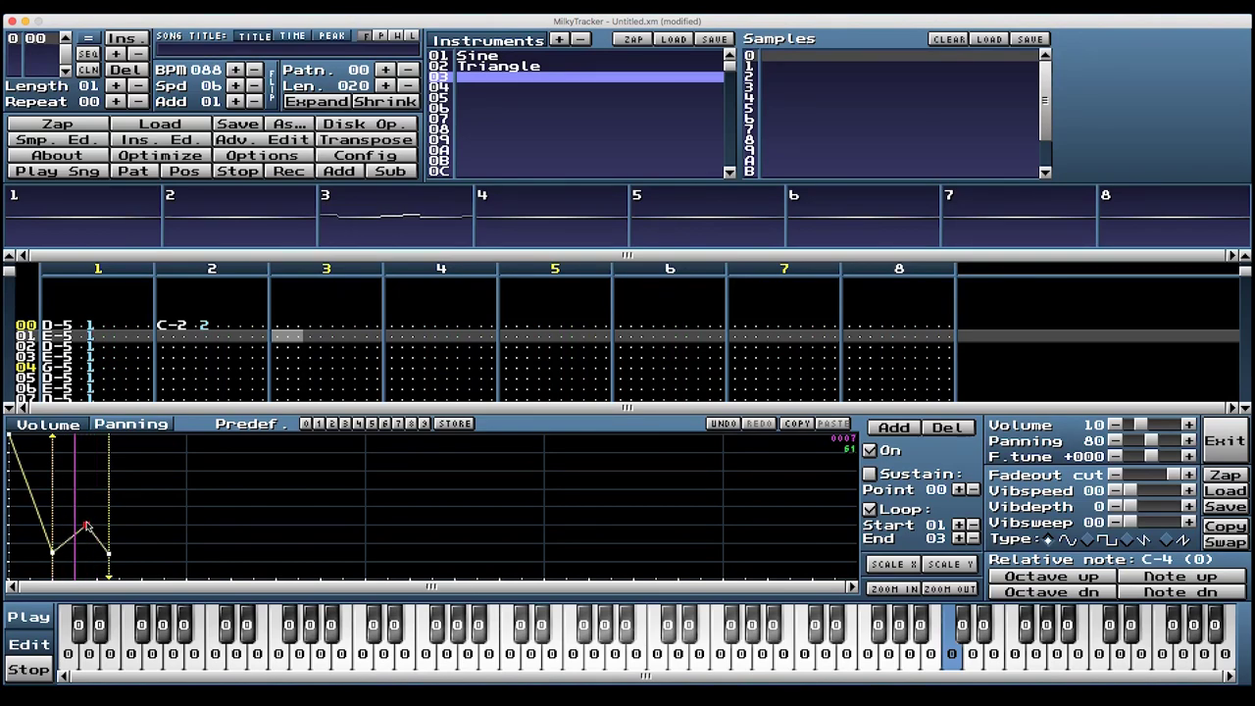
pyautogui.moveTo(109, 554); pyautogui.dragTo(120, 554)
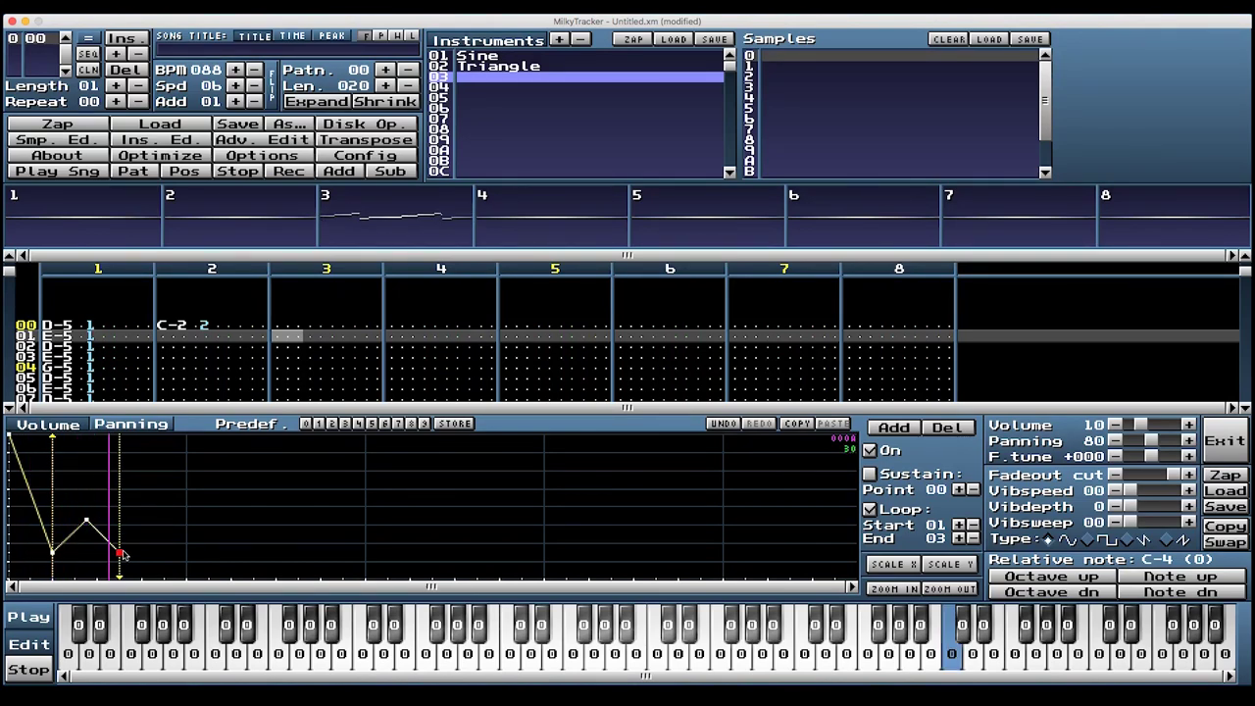
# Step: Lower instrument 03's volume to 08 and turn on edit mode at row 01
pyautogui.click(1115, 425)
pyautogui.click(1115, 425)
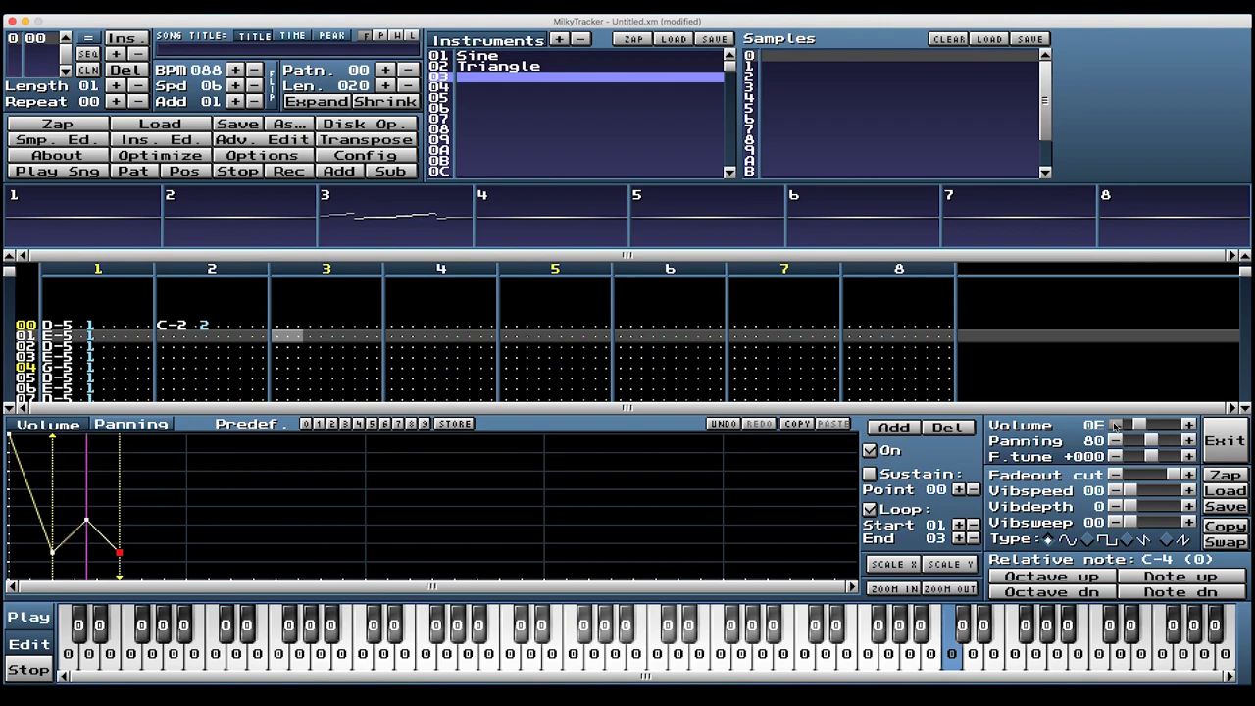
pyautogui.click(1115, 425)
pyautogui.click(1115, 425)
pyautogui.click(1115, 425)
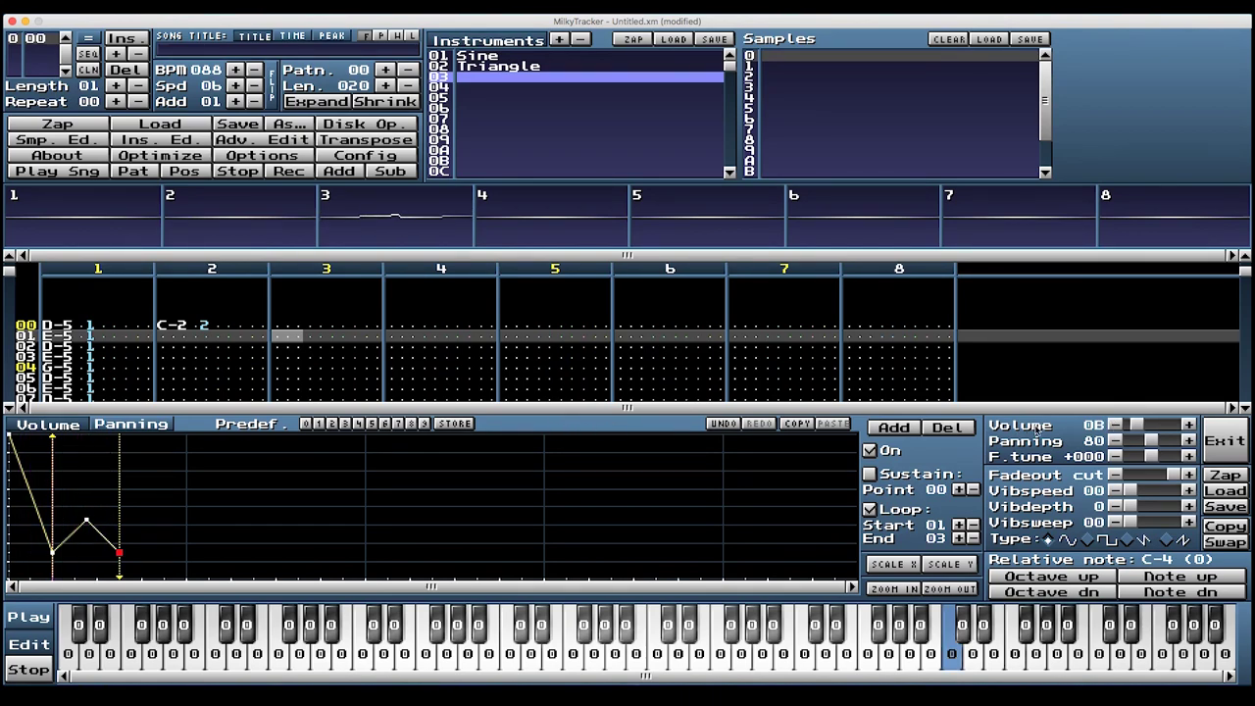
pyautogui.click(1115, 425)
pyautogui.click(1115, 425)
pyautogui.click(1115, 424)
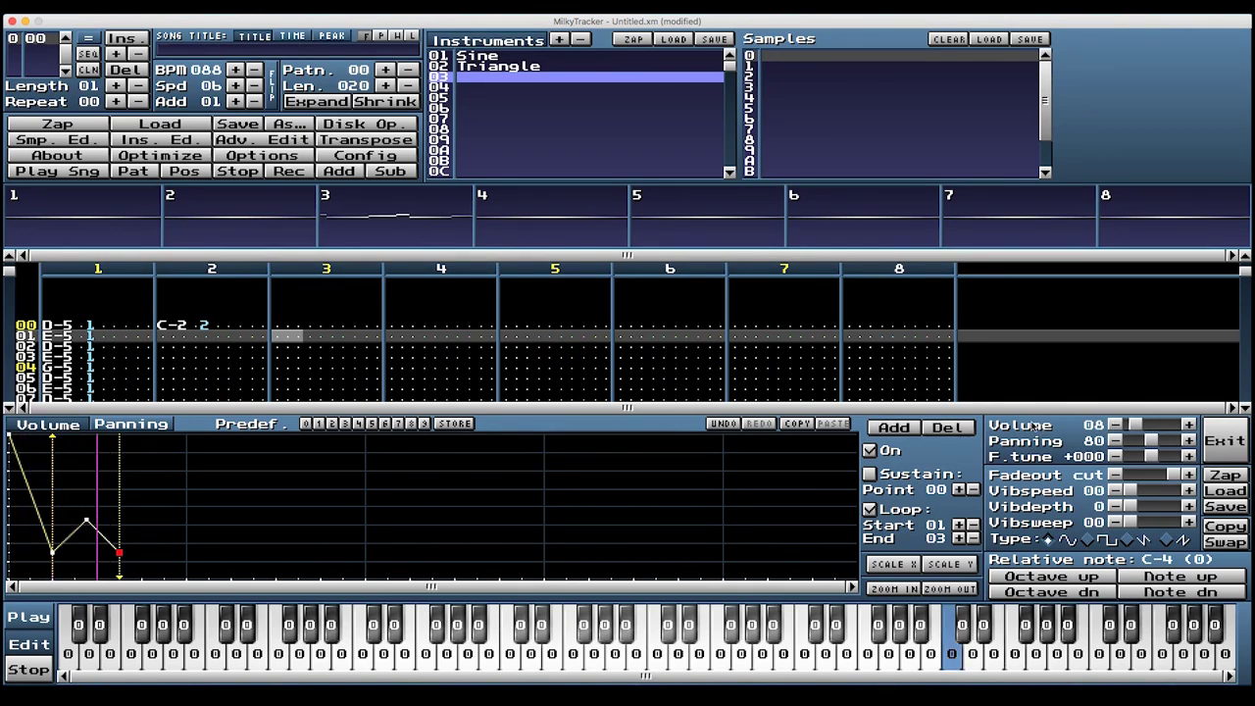
pyautogui.press('space')
pyautogui.press('Up')
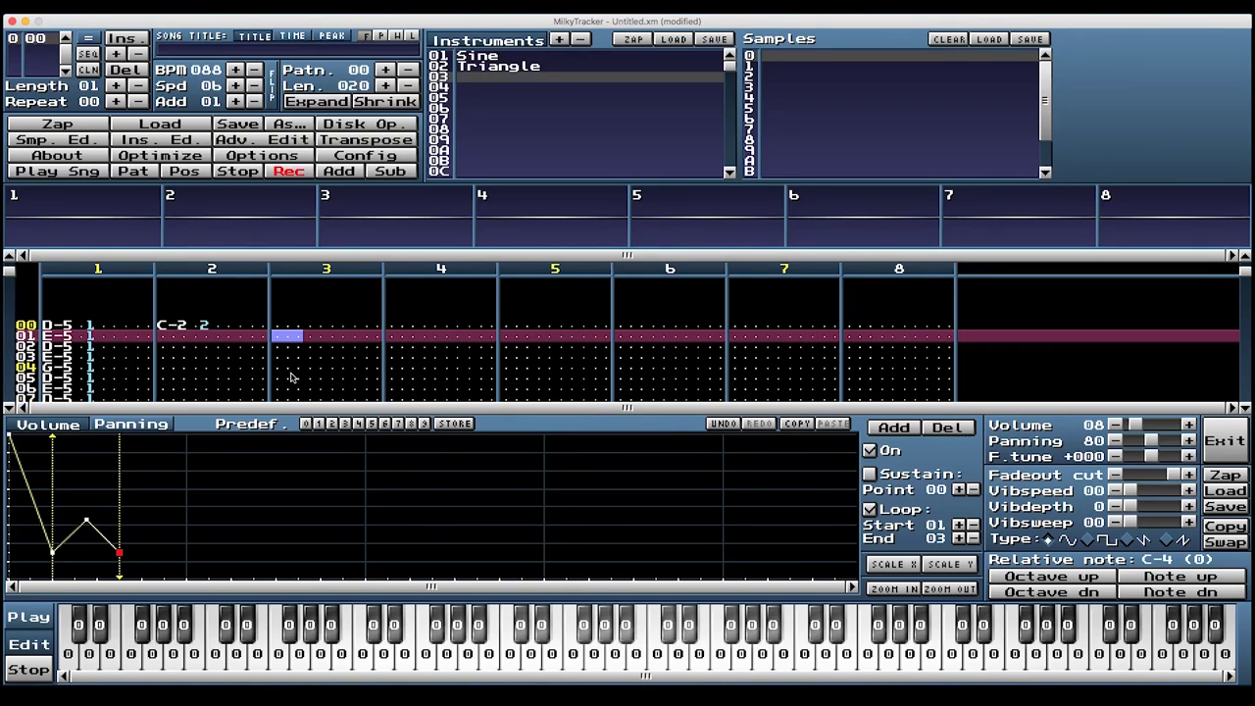
# Step: Enter D-6 at row 01 of channel 3 and G-6 at row 04 of channel 4
pyautogui.press('w')
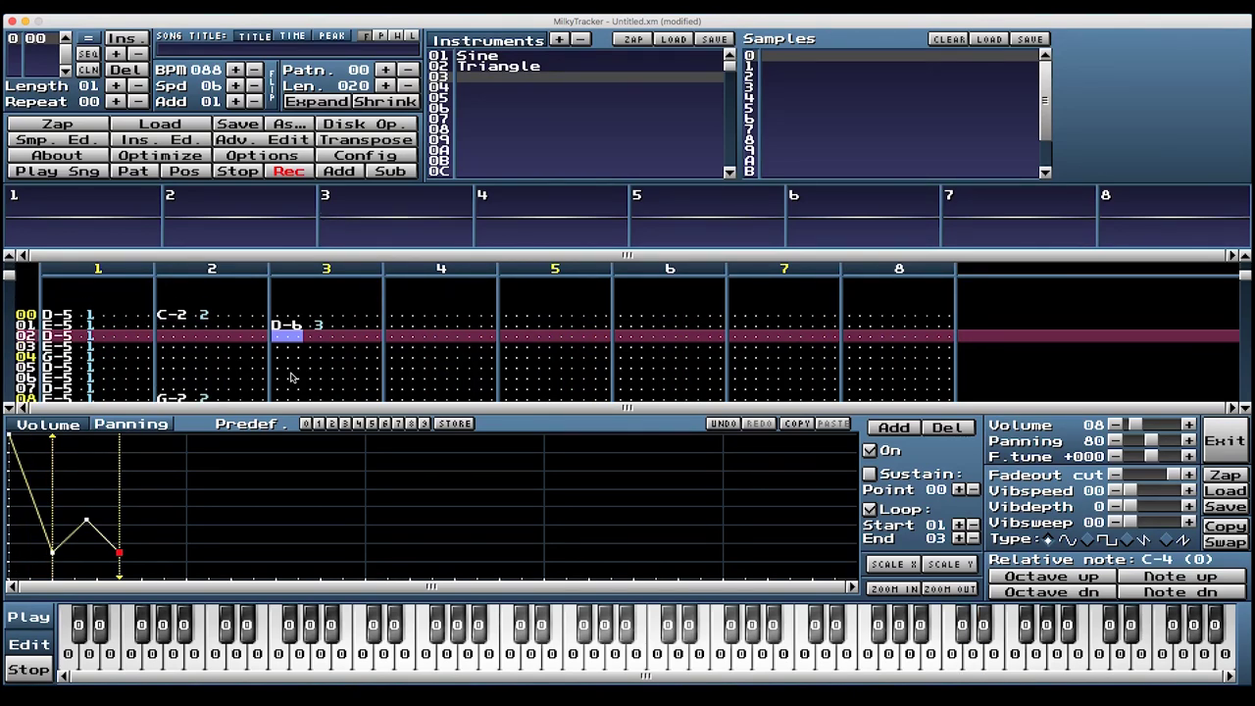
pyautogui.press('Down')
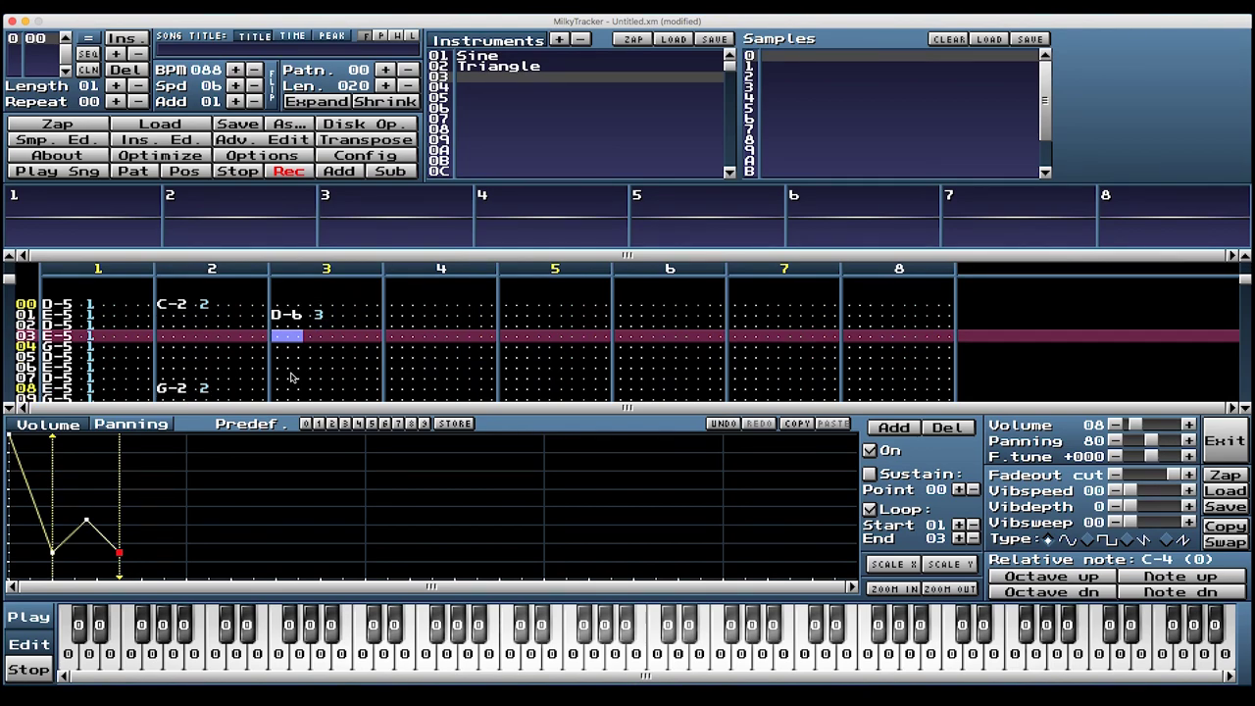
pyautogui.press('Right')
pyautogui.press('Right')
pyautogui.press('Right')
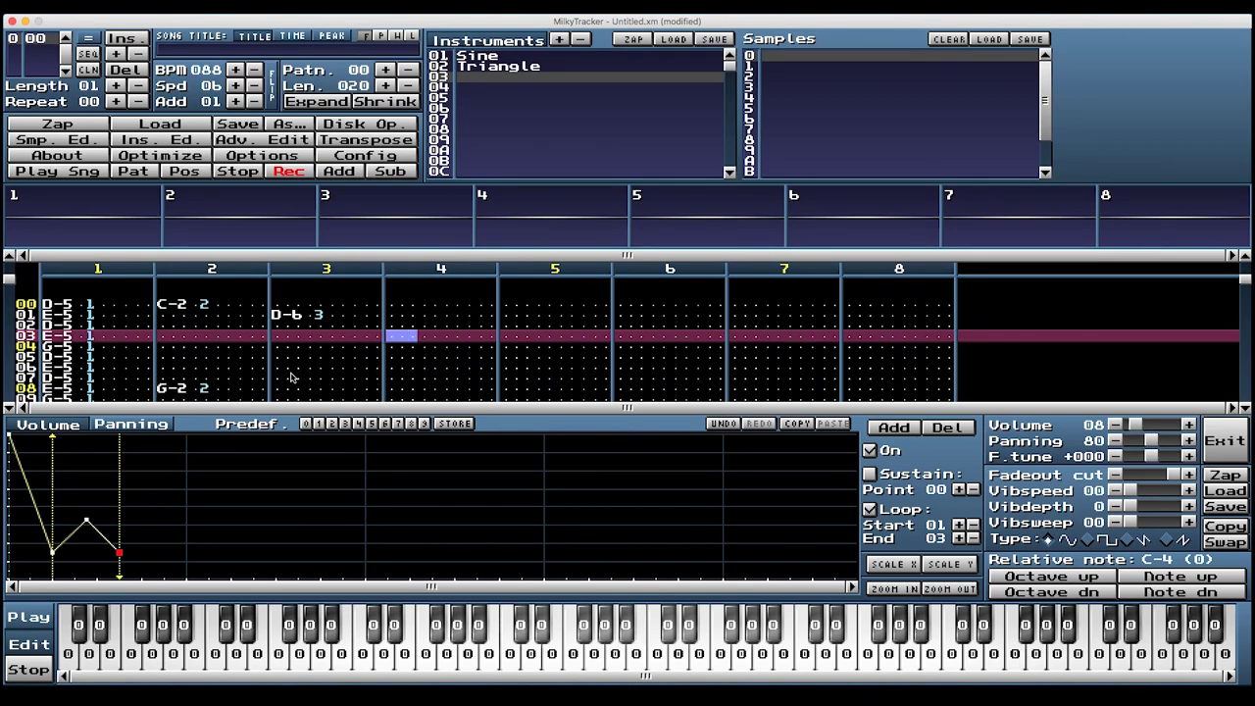
pyautogui.press('Up')
pyautogui.press('Down')
pyautogui.press('Down')
pyautogui.press('t')
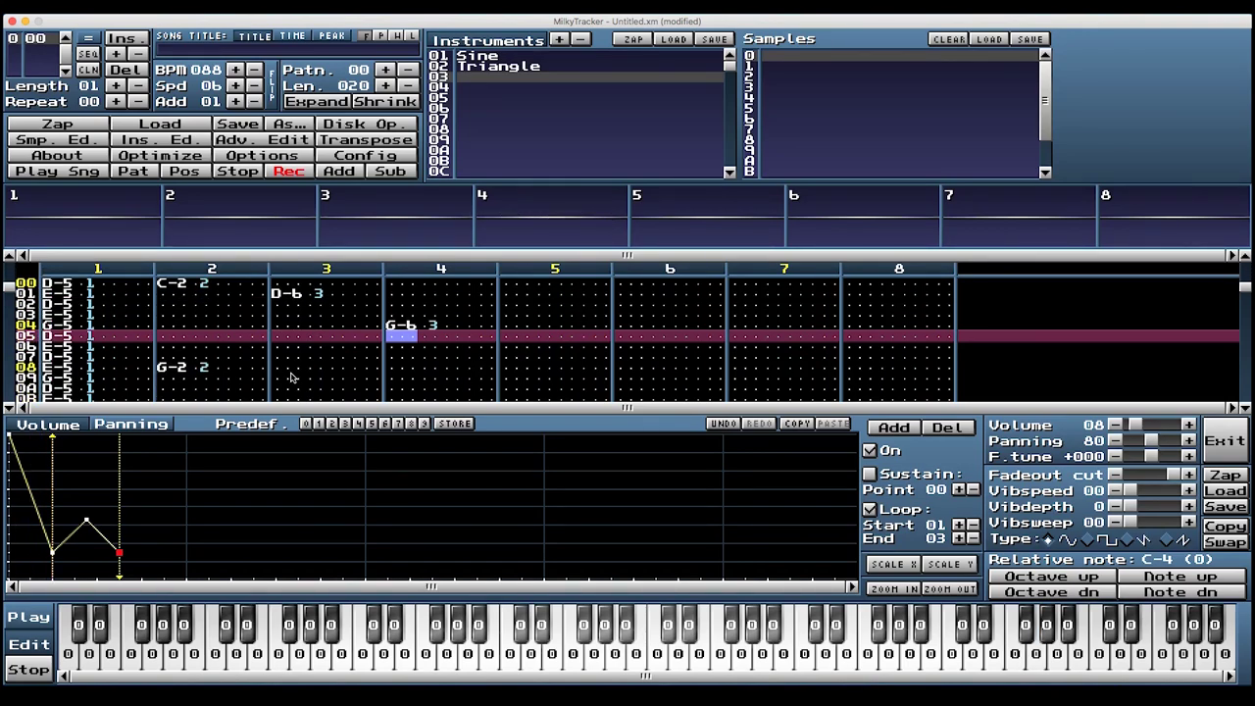
pyautogui.press('Down')
pyautogui.press('Down')
pyautogui.press('Down')
pyautogui.press('Right')
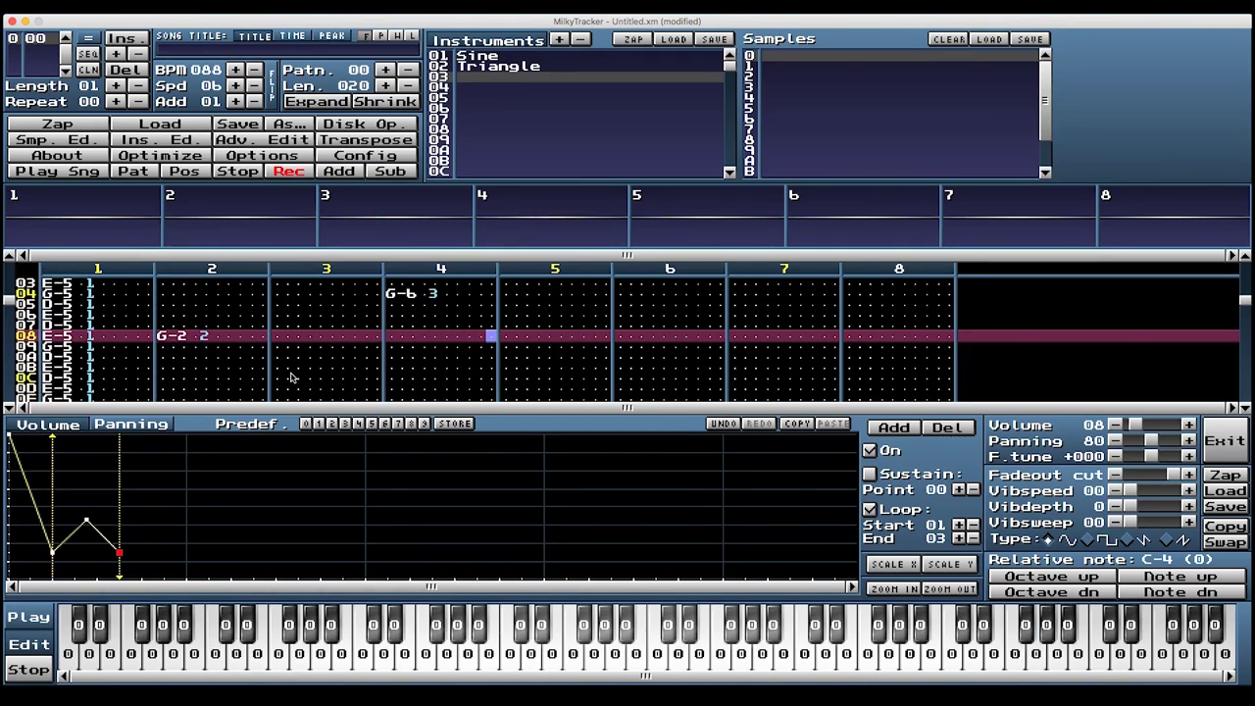
# Step: Enter B-6 at row 08 of channel 5, play it, and close the instrument editor
pyautogui.press('Right')
pyautogui.press('u')
pyautogui.press('Return')
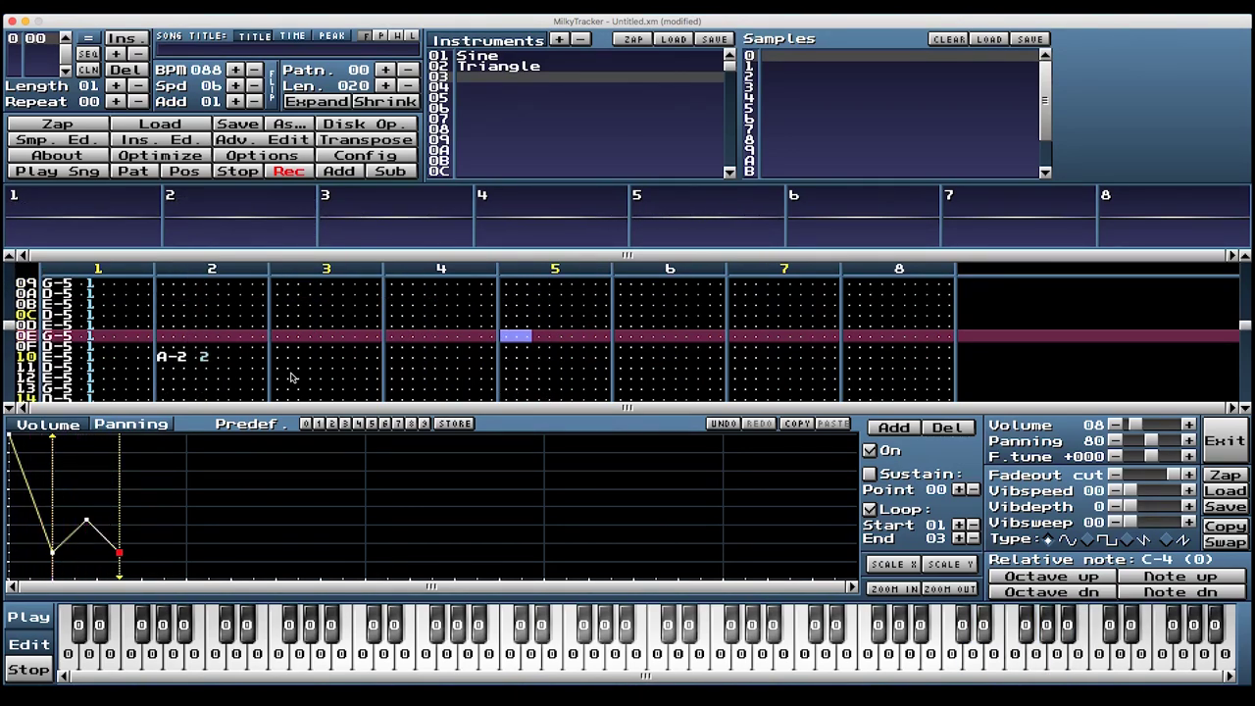
pyautogui.press('Up')
pyautogui.press('Up')
pyautogui.press('Up')
pyautogui.hotkey('ctrl', 's')
pyautogui.hotkey('ctrl', 'x')
pyautogui.press('Up')
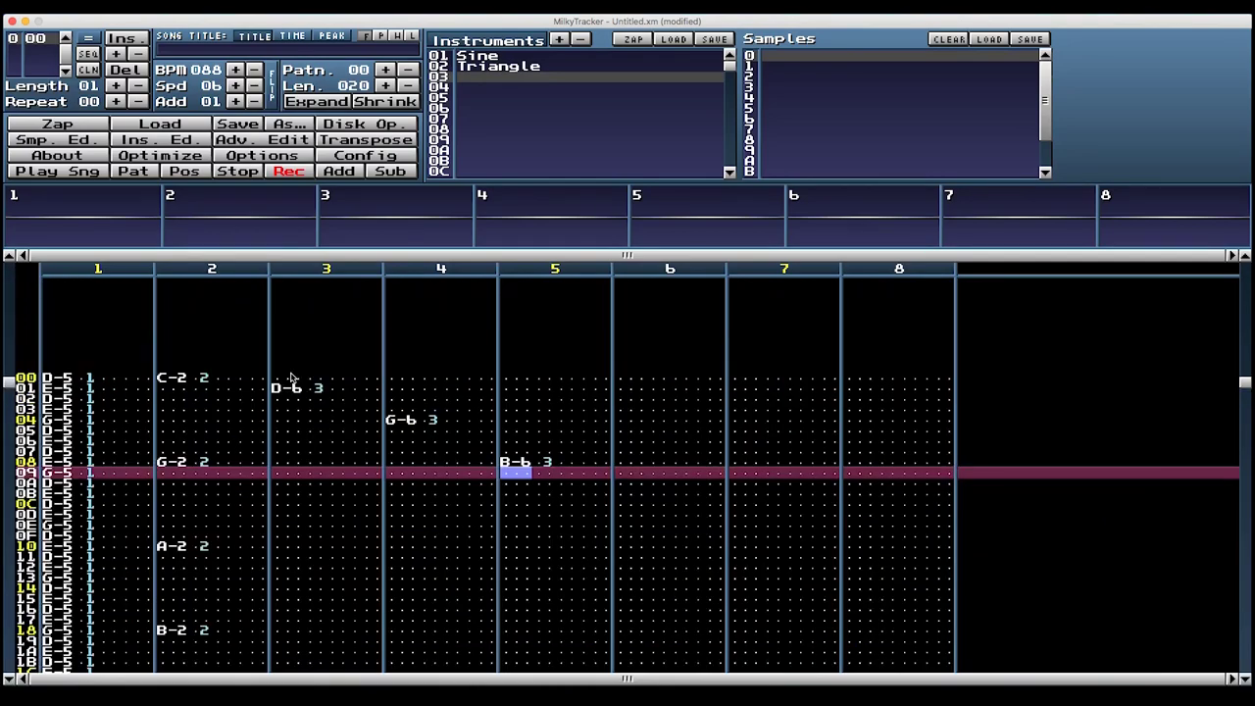
# Step: Insert a note-off at row 08 in channel 3
pyautogui.press('Left')
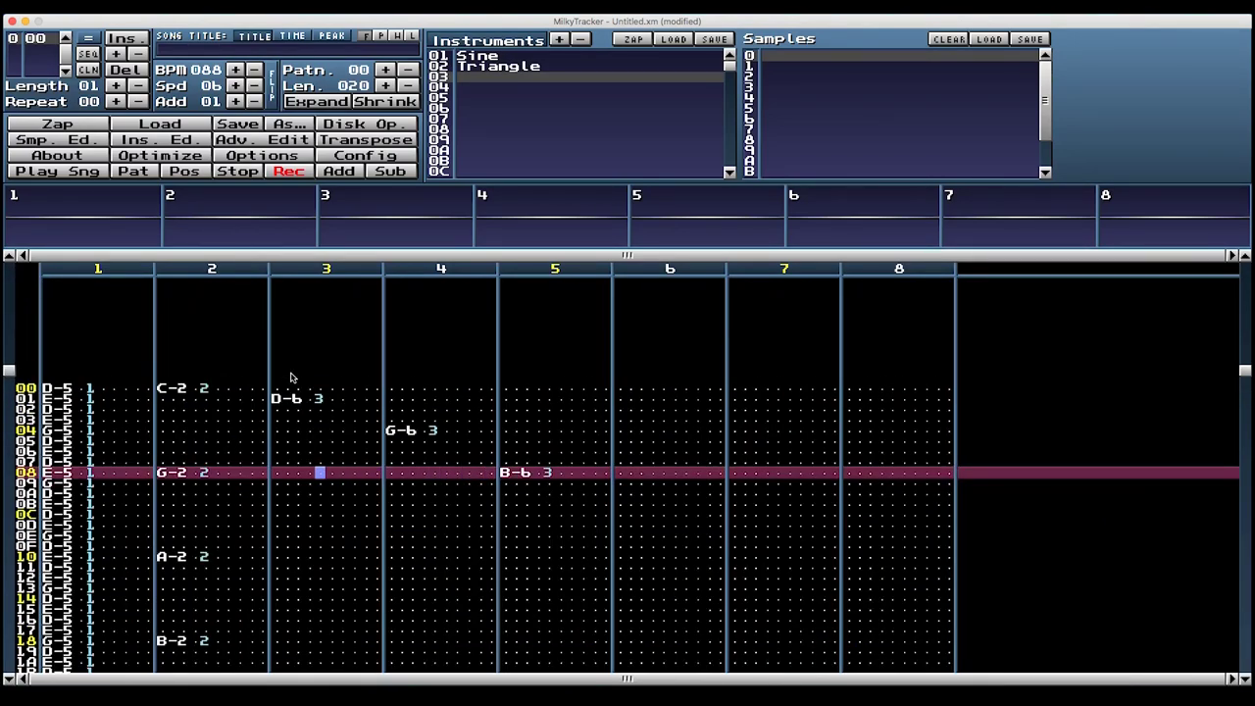
pyautogui.press('Left')
pyautogui.press('`')
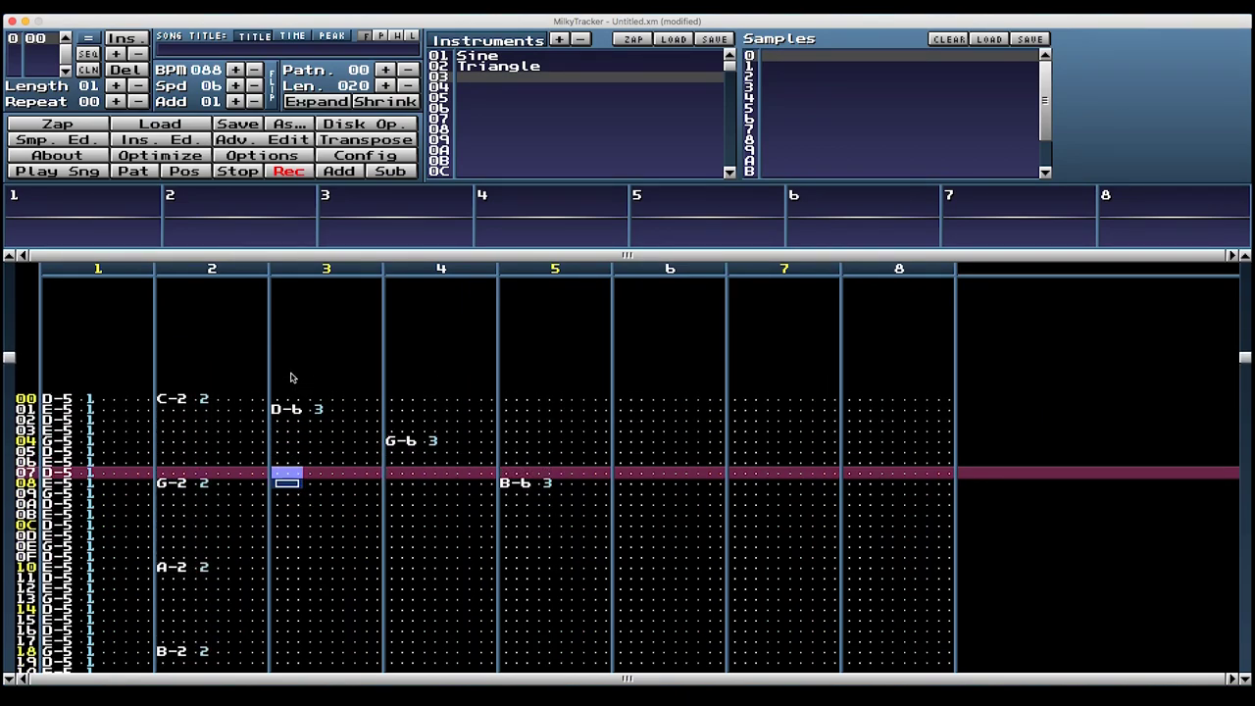
pyautogui.hotkey('shift', 'Right')
pyautogui.hotkey('shift', 'Right')
pyautogui.hotkey('shift', 'Right')
pyautogui.hotkey('shift', 'Right')
pyautogui.hotkey('shift', 'Right')
pyautogui.hotkey('shift', 'Right')
pyautogui.hotkey('shift', 'Right')
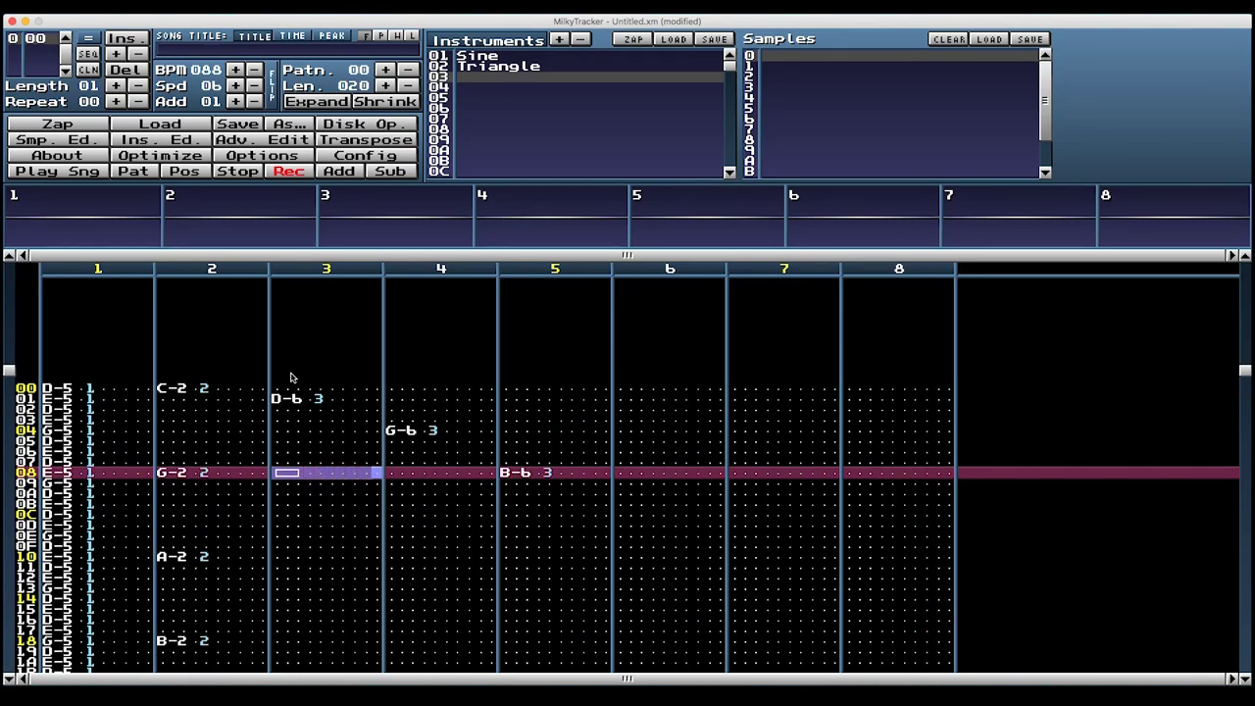
pyautogui.press('Right')
pyautogui.press('Right')
pyautogui.press('Right')
pyautogui.press('Down')
pyautogui.press('Left')
pyautogui.press('Left')
pyautogui.press('Left')
pyautogui.press('Left')
pyautogui.press('Left')
pyautogui.press('Left')
pyautogui.press('Left')
pyautogui.press('Left')
pyautogui.press('Down')
pyautogui.press('Down')
pyautogui.press('Down')
pyautogui.press('Down')
pyautogui.press('Down')
pyautogui.press('Down')
pyautogui.press('Down')
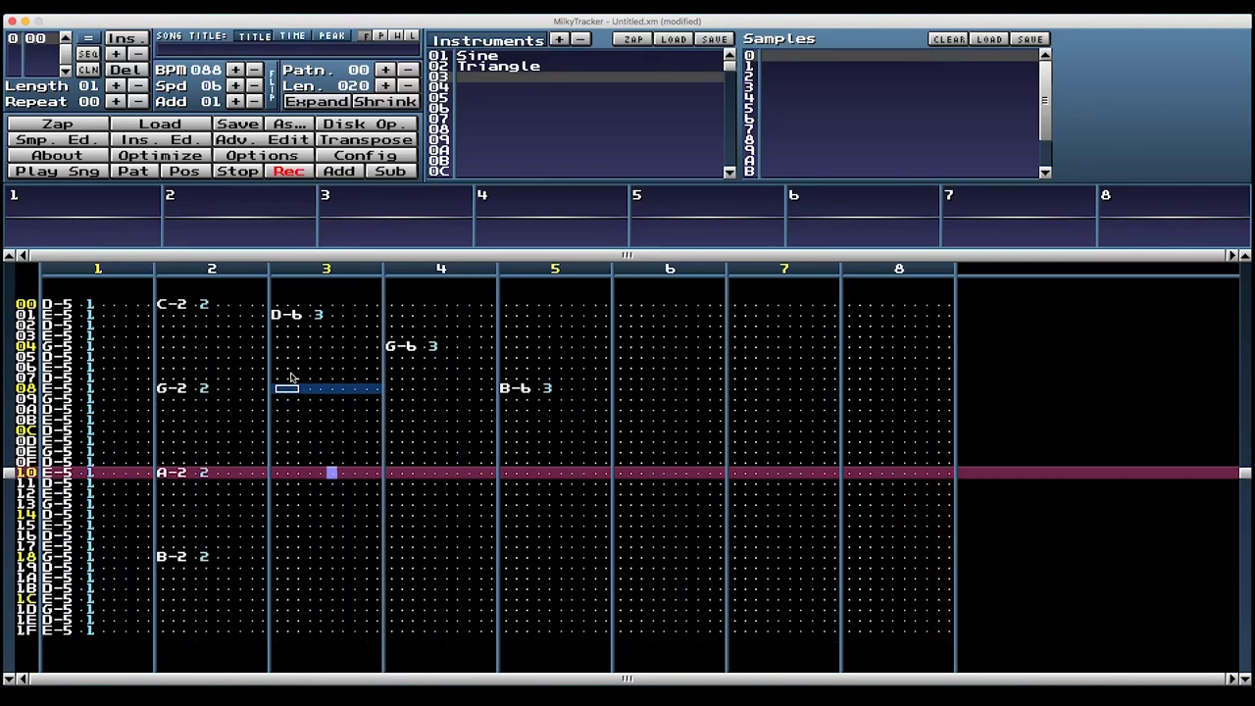
# Step: Enter C-7 at row 0D in channel 3
pyautogui.press('Up')
pyautogui.press('Up')
pyautogui.press('Up')
pyautogui.press('Left')
pyautogui.press('Left')
pyautogui.press('Left')
pyautogui.press('Right')
pyautogui.press('q')
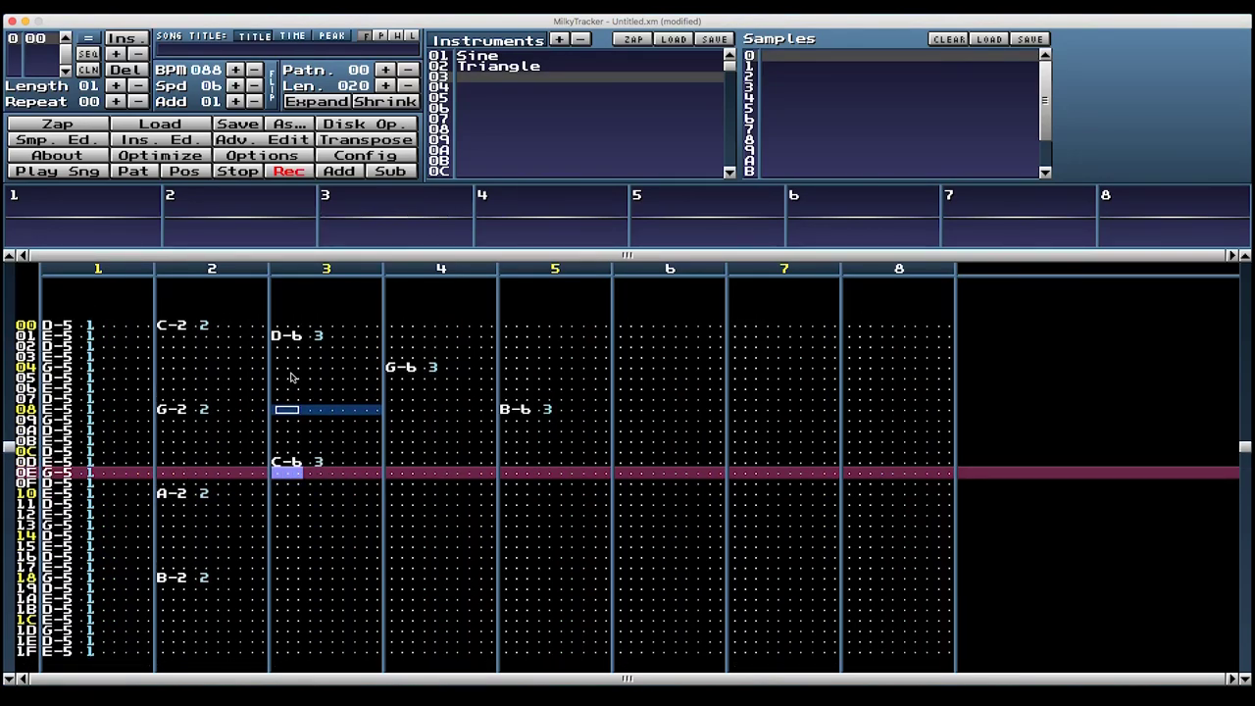
pyautogui.press('Up')
pyautogui.press('i')
pyautogui.press('Down')
pyautogui.press('Down')
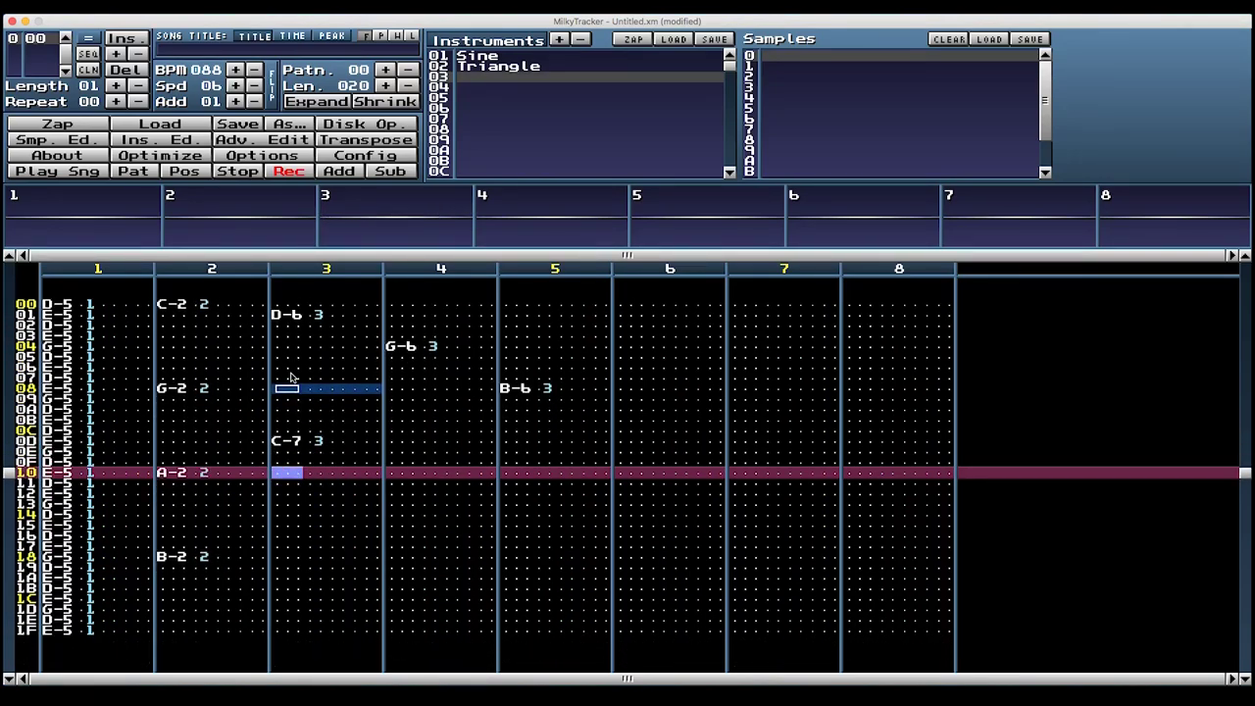
# Step: Enter B-6 at row 10 in channel 4
pyautogui.press('Right')
pyautogui.press('Right')
pyautogui.press('Right')
pyautogui.press('Right')
pyautogui.press('y')
pyautogui.press('Up')
pyautogui.press('Right')
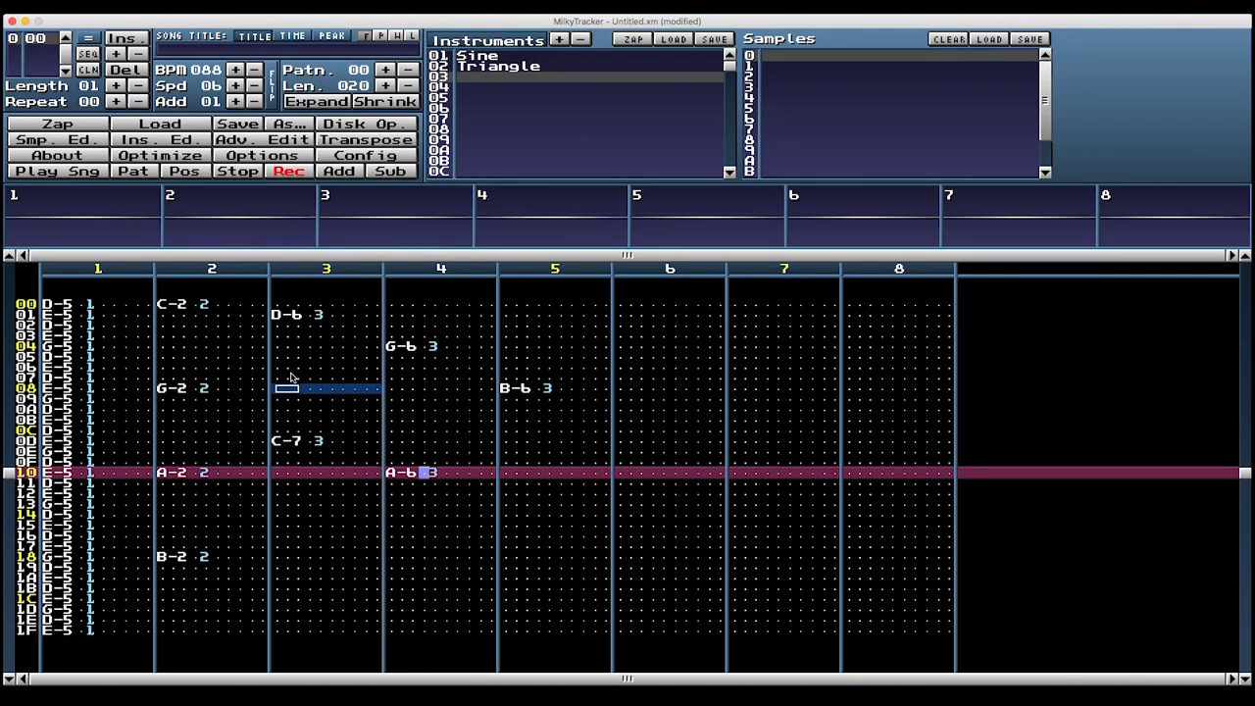
pyautogui.press('Left')
pyautogui.press('u')
pyautogui.press('Right')
pyautogui.press('Down')
pyautogui.press('Right')
pyautogui.press('Down')
pyautogui.press('Right')
pyautogui.press('Right')
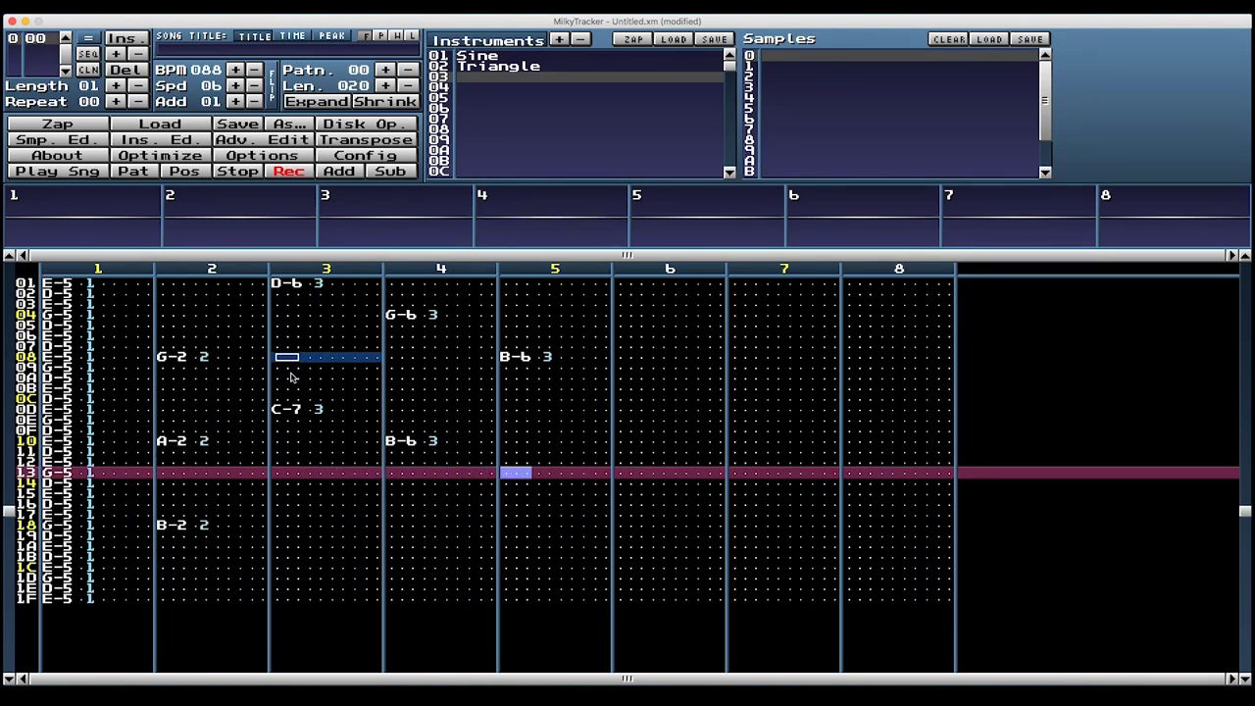
# Step: Enter D-6 at row 14 in channel 5 and a note-off at row 0D in channel 4
pyautogui.press('Down')
pyautogui.press('x')
pyautogui.press('Up')
pyautogui.press('Up')
pyautogui.press('Up')
pyautogui.press('Up')
pyautogui.press('Up')
pyautogui.press('Up')
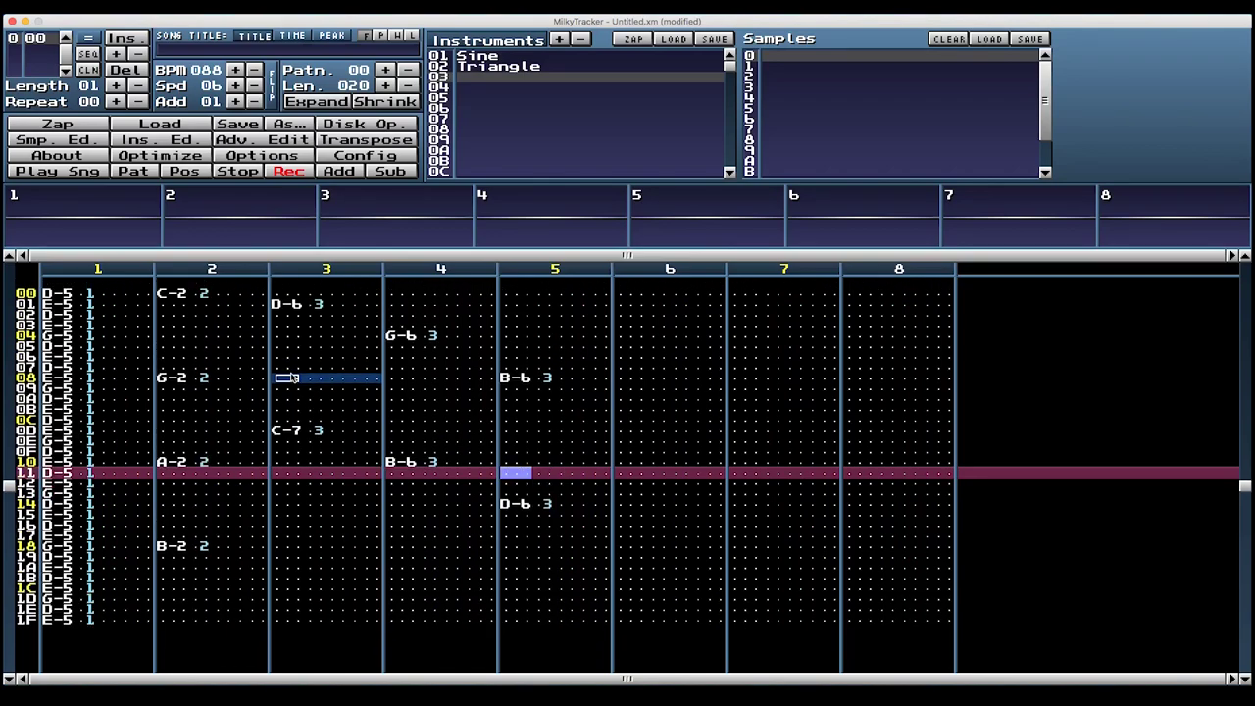
pyautogui.press('Left')
pyautogui.press('Left')
pyautogui.press('Up')
pyautogui.press('Left')
pyautogui.press('Left')
pyautogui.press('Left')
pyautogui.press('Left')
pyautogui.press('Left')
pyautogui.press('Left')
pyautogui.press('`')
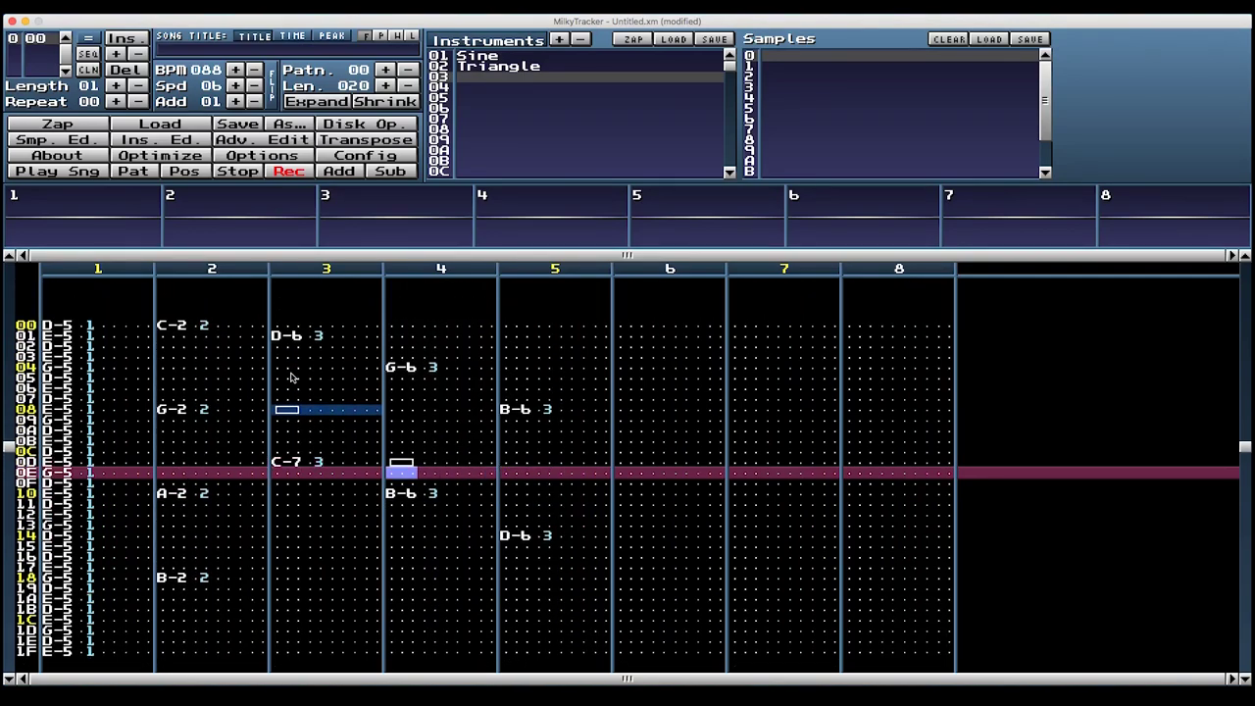
pyautogui.press('Down')
pyautogui.press('Down')
pyautogui.press('Right')
pyautogui.press('Right')
pyautogui.press('Right')
pyautogui.press('Right')
pyautogui.press('Right')
pyautogui.press('Right')
# Step: Cut channel 5 at row 10, then enter E-6 at row 18 (channel 3) and A-5 at row 1B (channel 4)
pyautogui.press('`')
pyautogui.press('Return')
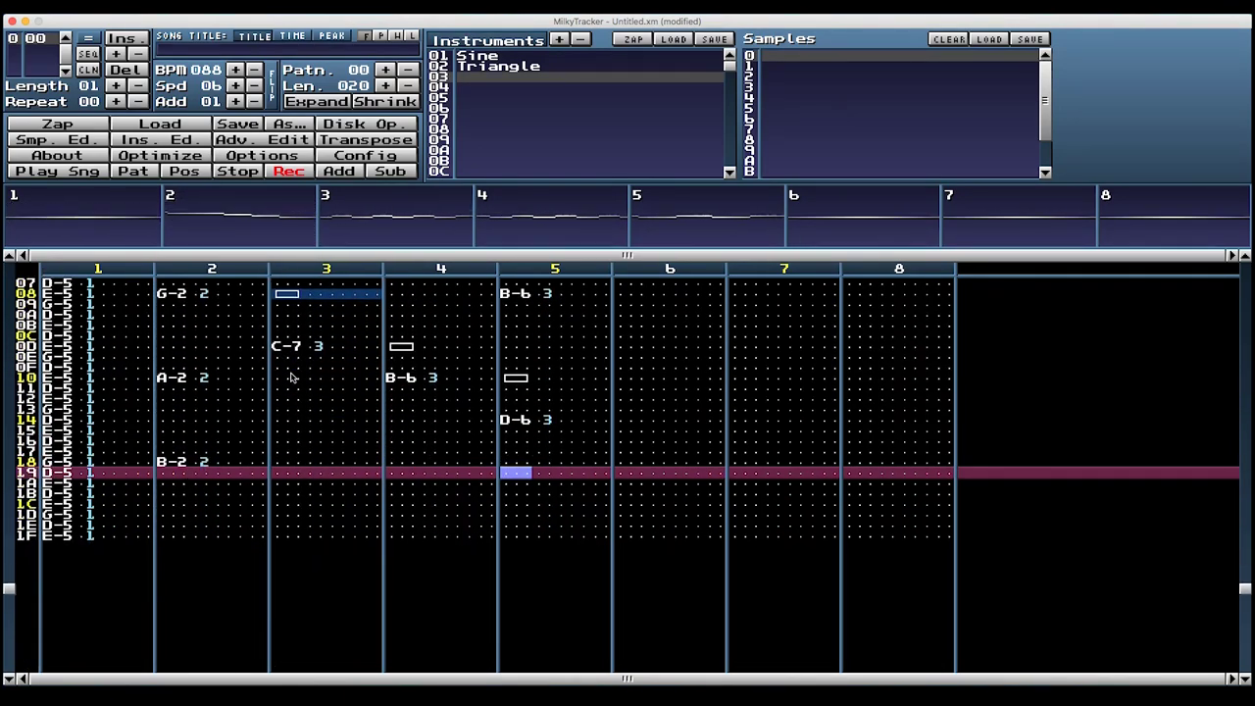
pyautogui.press('Left')
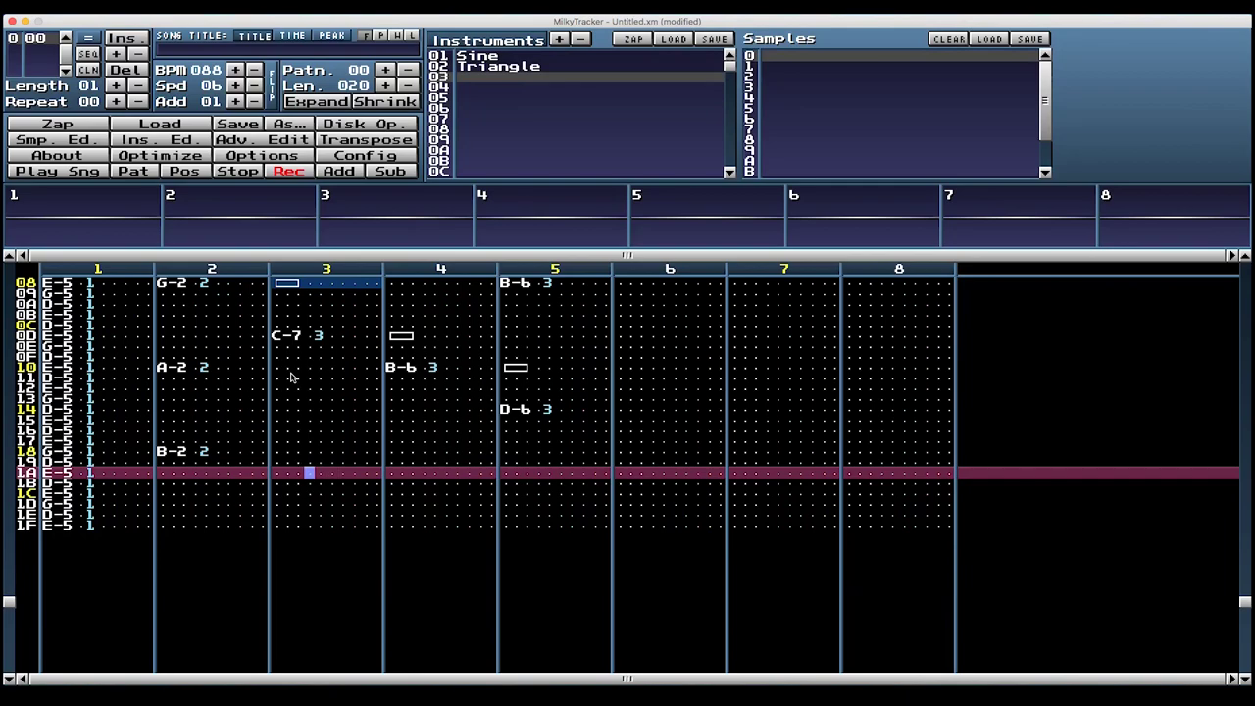
pyautogui.press('Left')
pyautogui.press('Up')
pyautogui.press('Up')
pyautogui.press('Up')
pyautogui.press('Up')
pyautogui.press('Down')
pyautogui.press('Down')
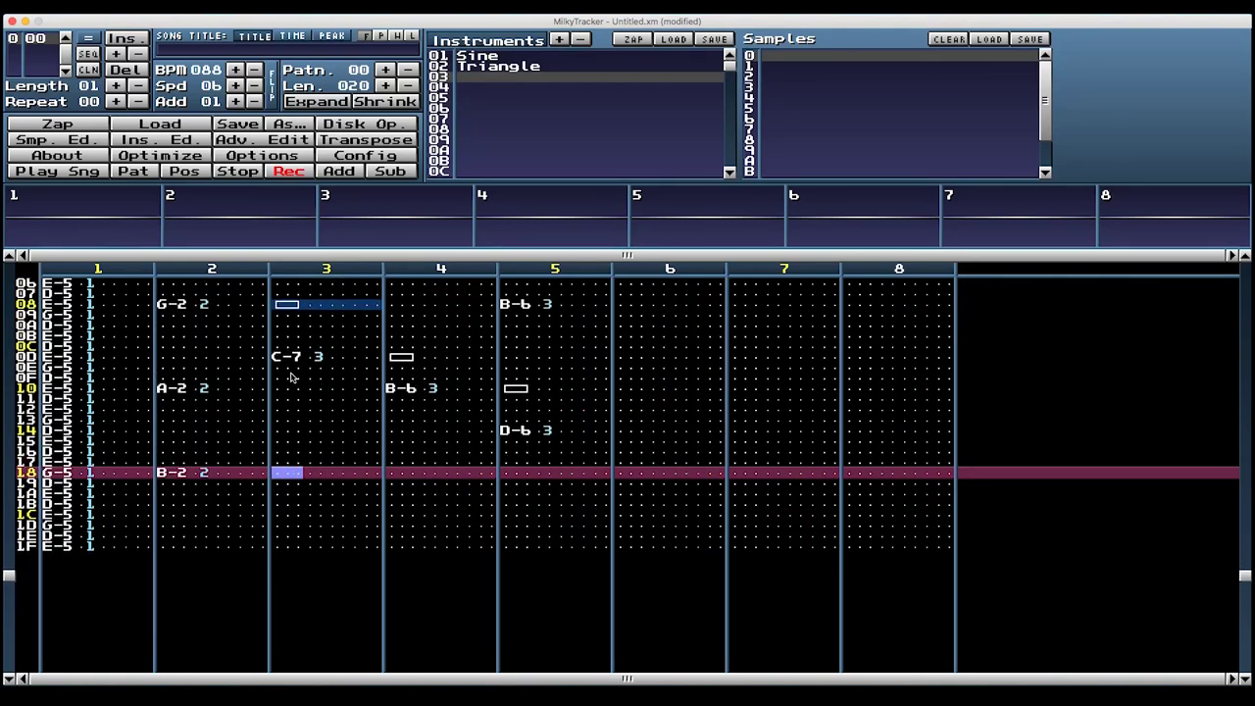
pyautogui.press('d')
pyautogui.press('Down')
pyautogui.press('Down')
pyautogui.press('Right')
pyautogui.press('Right')
pyautogui.press('Right')
pyautogui.press('Right')
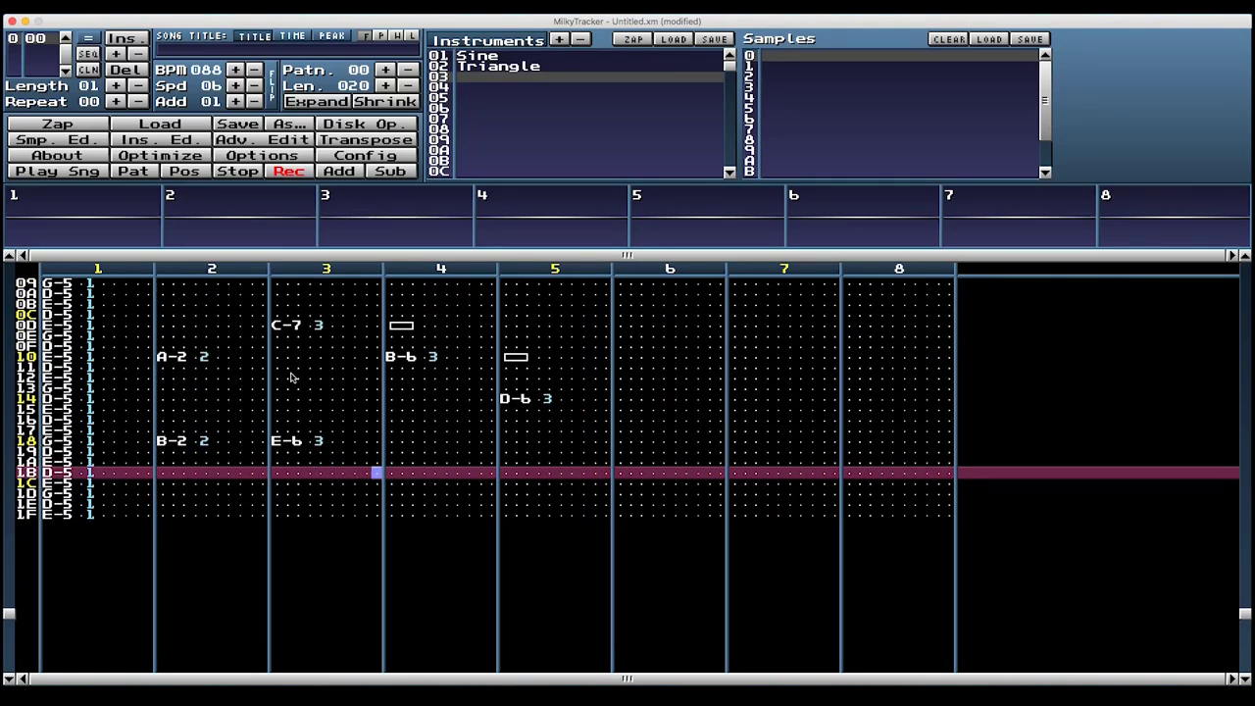
pyautogui.press('n')
# Step: Add key-offs at row 19 in channel 3 and row 1C in channel 4, then play the pattern
pyautogui.press('Down')
pyautogui.press('Right')
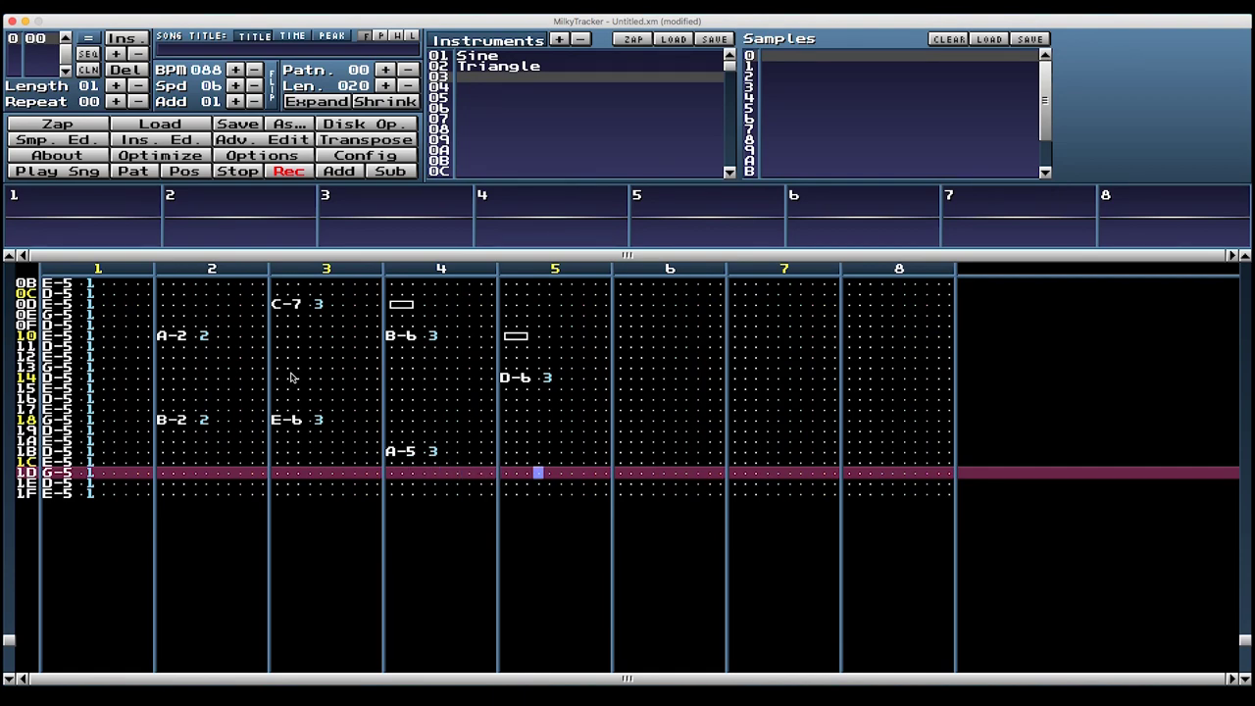
pyautogui.press('Left')
pyautogui.press('Left')
pyautogui.press('Up')
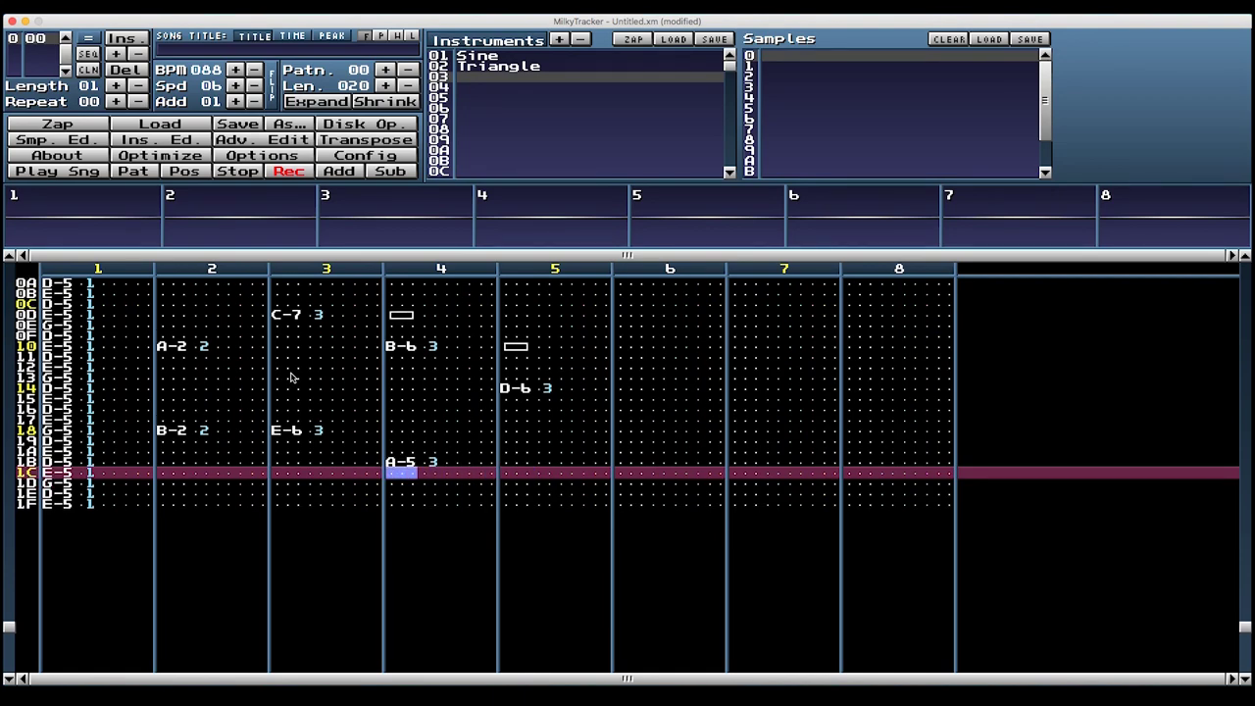
pyautogui.press('1')
pyautogui.press('Left')
pyautogui.press('Left')
pyautogui.press('Left')
pyautogui.press('Left')
pyautogui.press('Left')
pyautogui.press('Left')
pyautogui.press('Left')
pyautogui.press('Up')
pyautogui.press('Up')
pyautogui.press('Up')
pyautogui.press('1')
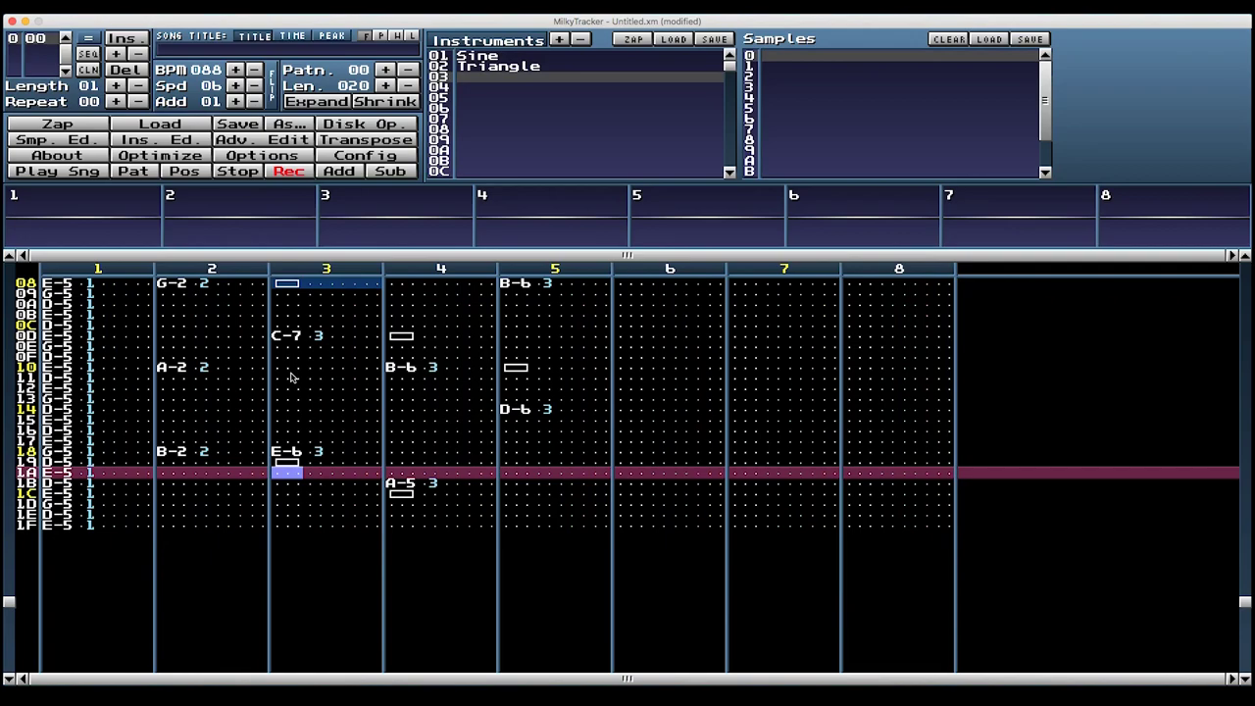
pyautogui.press('Right')
pyautogui.press('Tab')
pyautogui.press('Tab')
pyautogui.hotkey('shift', 'Return')
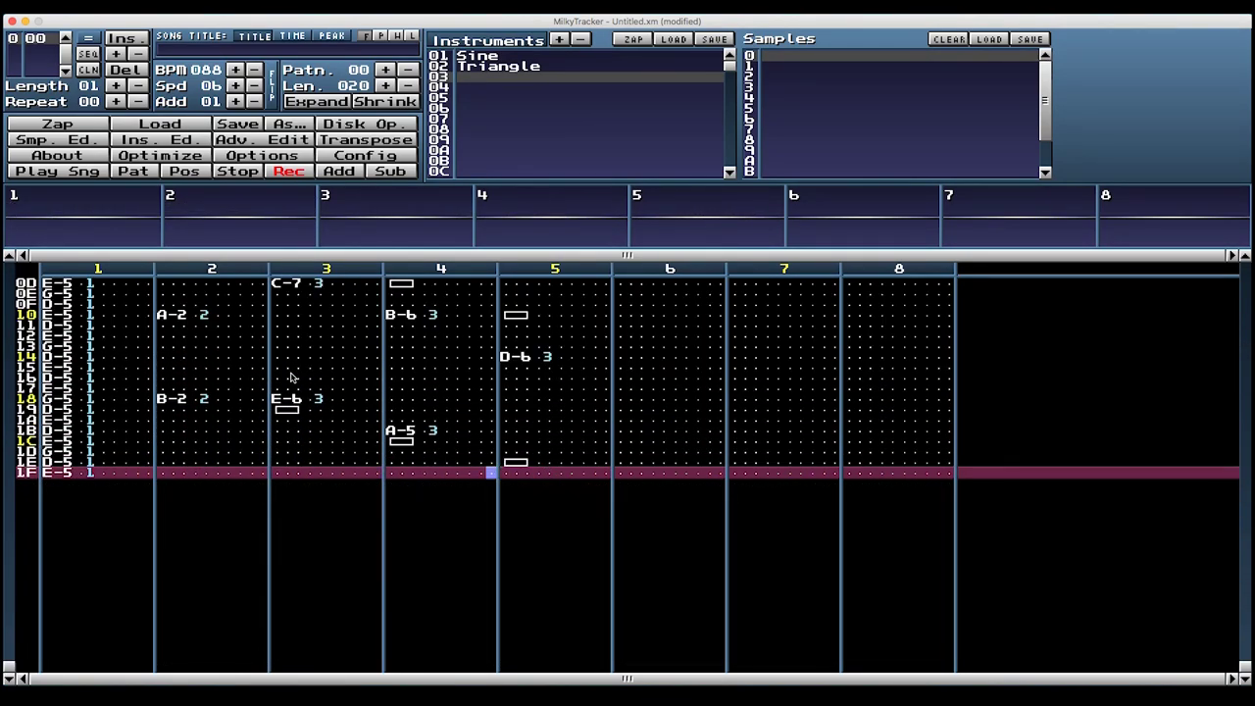
# Step: Return to channel 4 near row 1A and play the whole pattern from the start
pyautogui.press('Left')
pyautogui.press('Left')
pyautogui.press('Left')
pyautogui.press('Left')
pyautogui.press('Up')
pyautogui.press('Up')
pyautogui.press('Up')
pyautogui.press('Up')
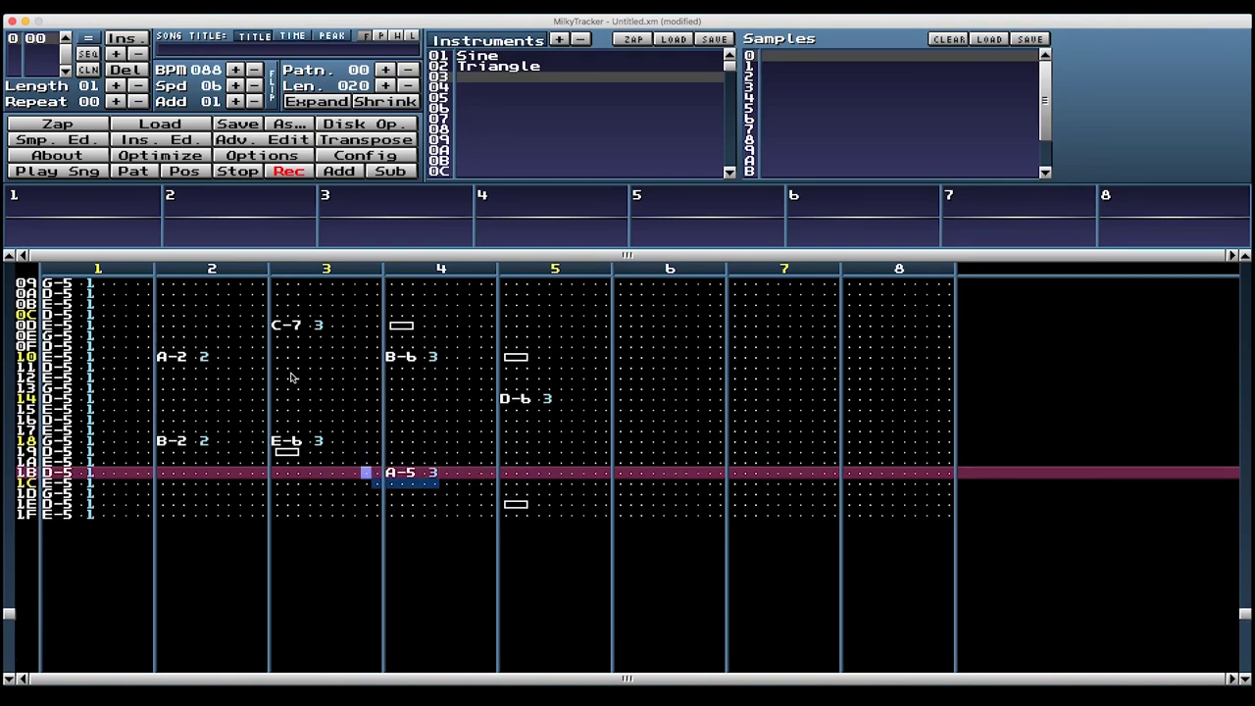
pyautogui.press('Left')
pyautogui.press('Left')
pyautogui.press('Left')
pyautogui.press('Left')
pyautogui.press('Left')
pyautogui.press('Left')
pyautogui.press('Left')
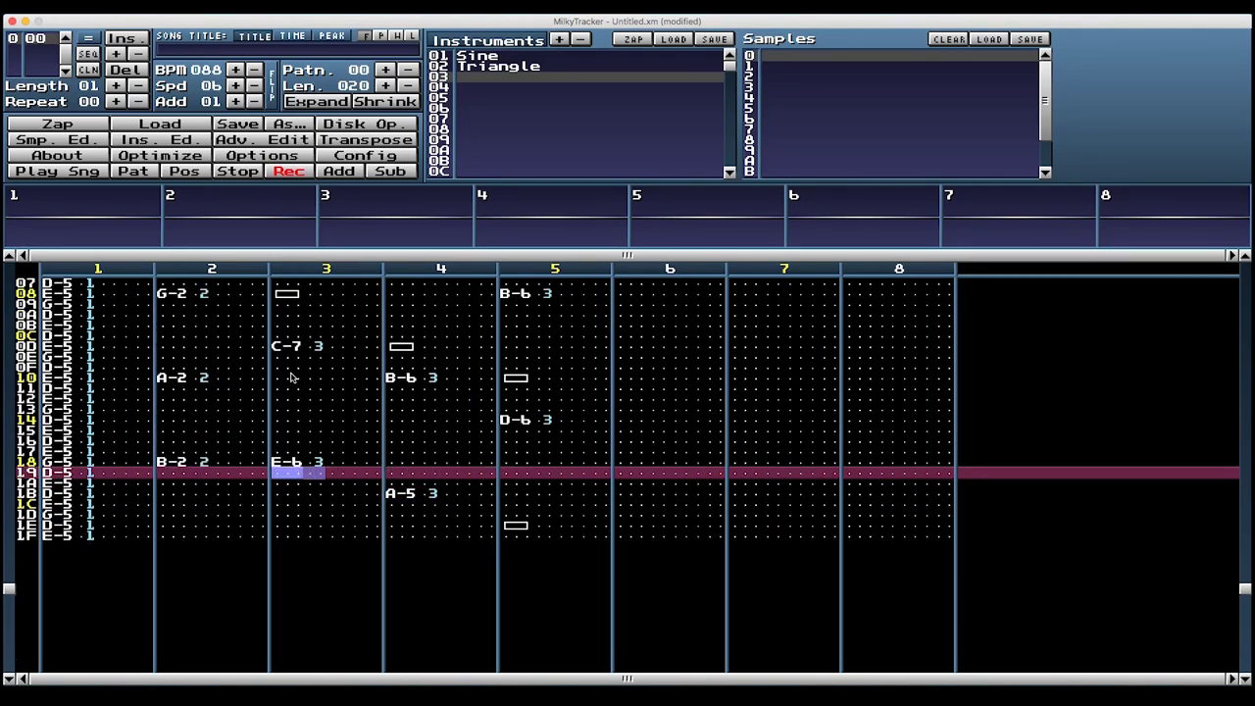
pyautogui.press('Right')
pyautogui.press('Right')
pyautogui.press('Down')
pyautogui.press('Right')
pyautogui.press('Right')
pyautogui.press('Right')
pyautogui.press('Right')
pyautogui.press('Right')
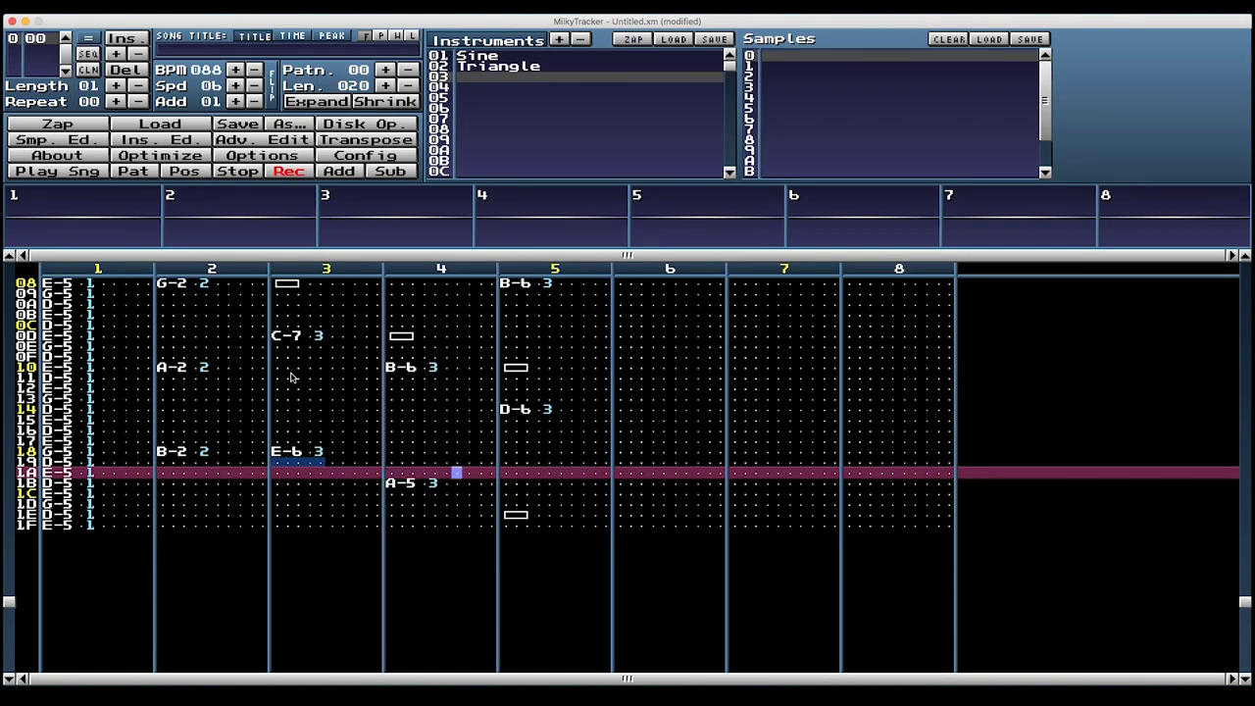
pyautogui.press('Return')
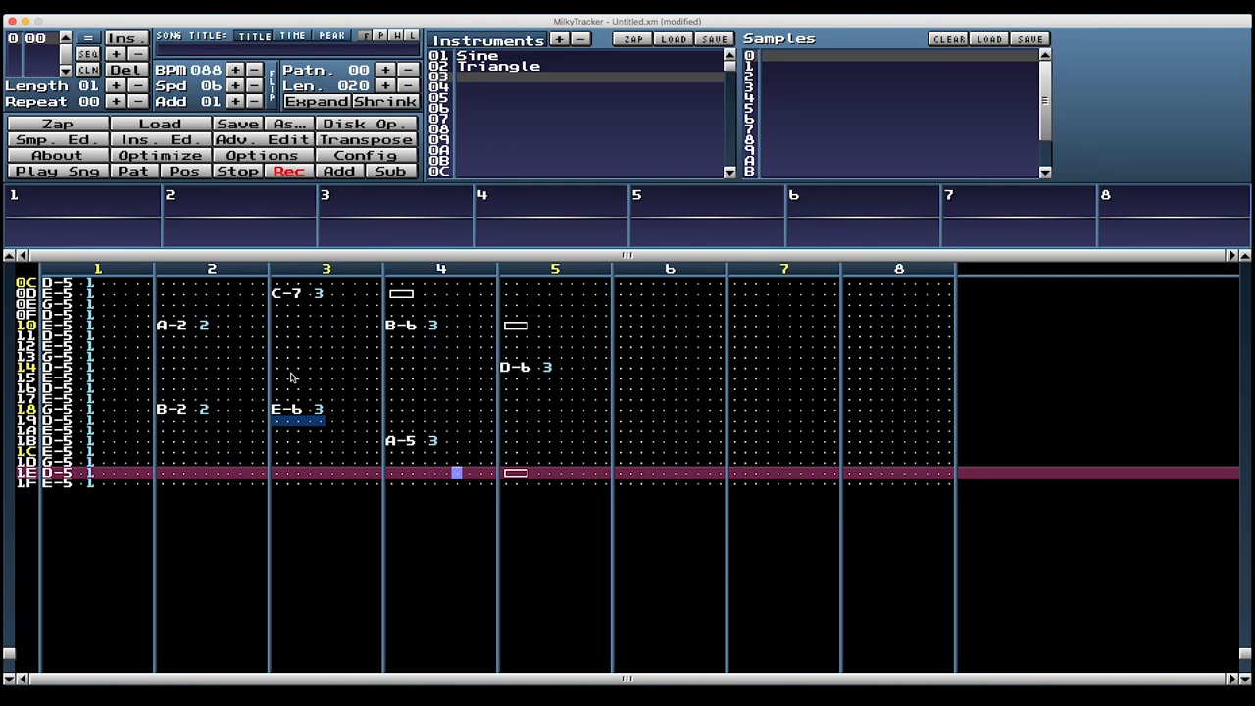
# Step: Show the instrument editor and apply a predefined volume envelope shape
pyautogui.hotkey('ctrl', 'i')
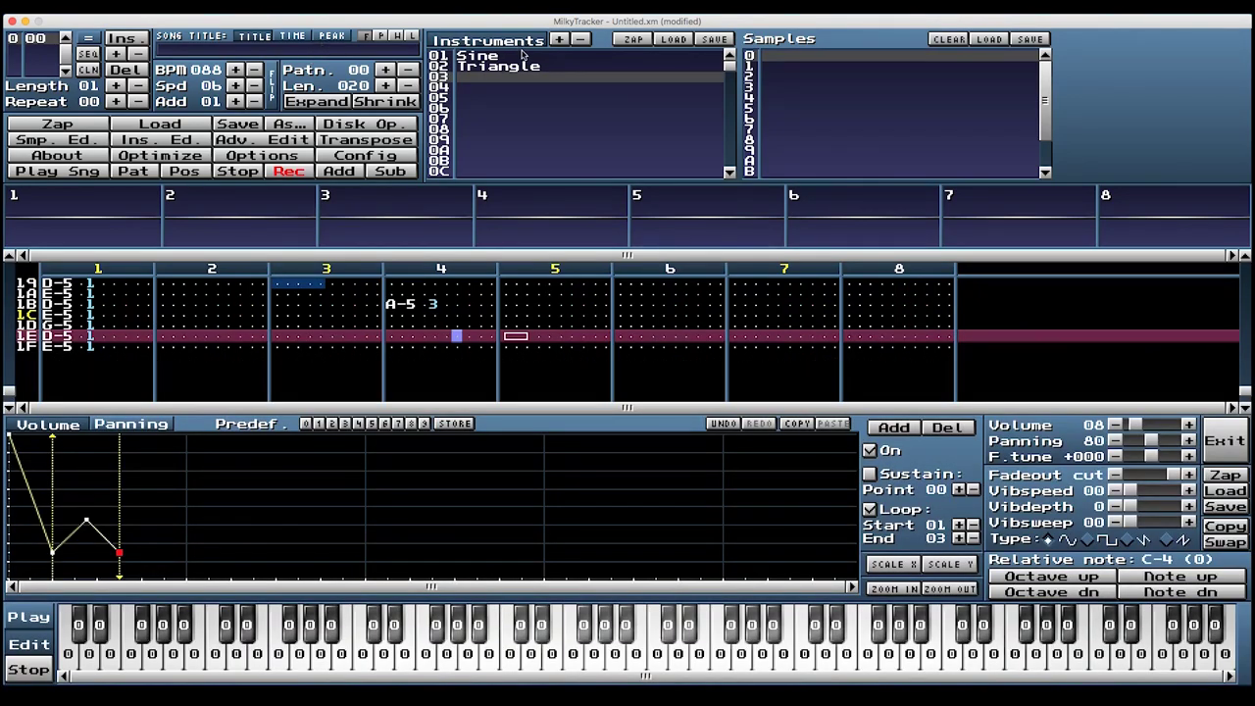
pyautogui.click(445, 336)
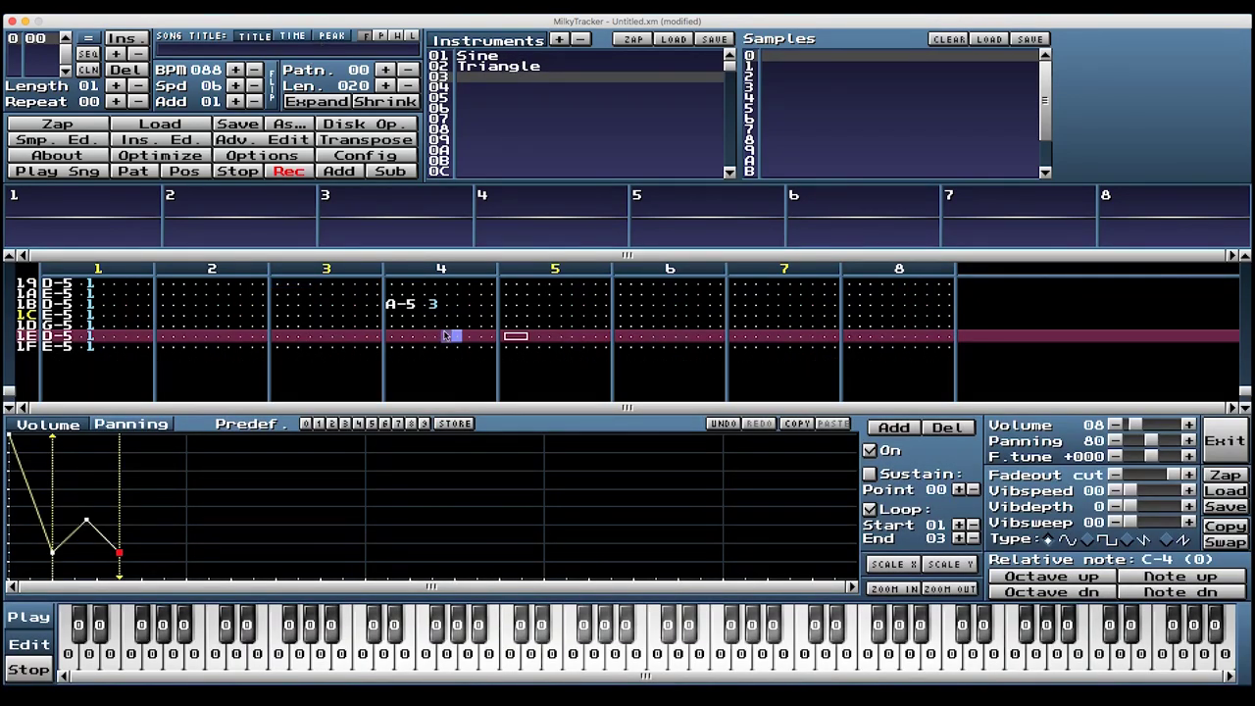
pyautogui.click(535, 318)
pyautogui.click(305, 423)
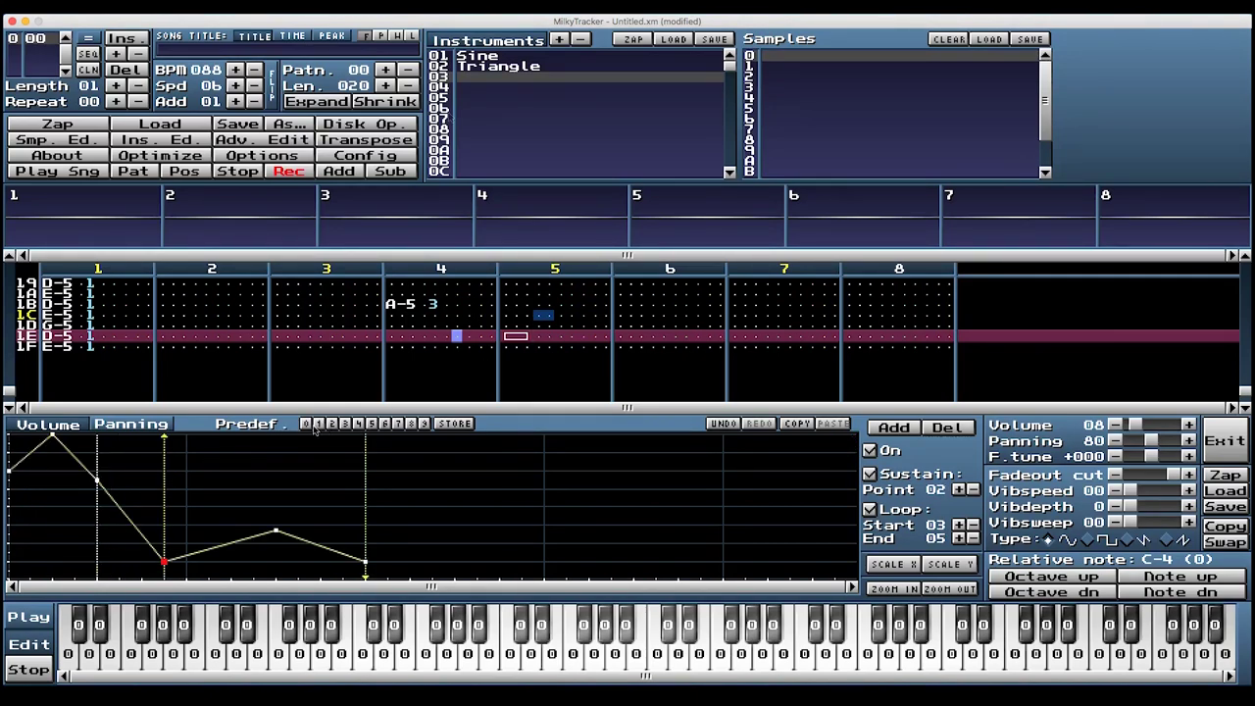
pyautogui.press('Up')
# Step: Copy the Sine instrument's volume envelope and paste it onto instrument slot 03
pyautogui.click(491, 57)
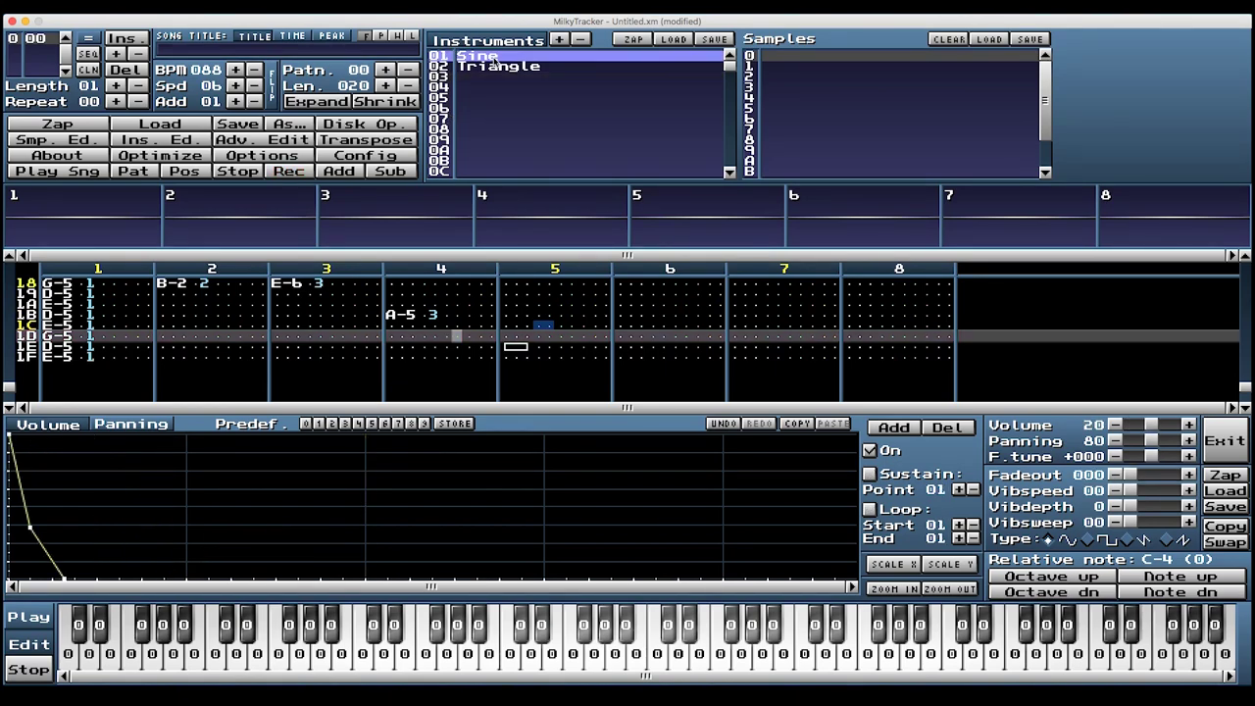
pyautogui.click(790, 424)
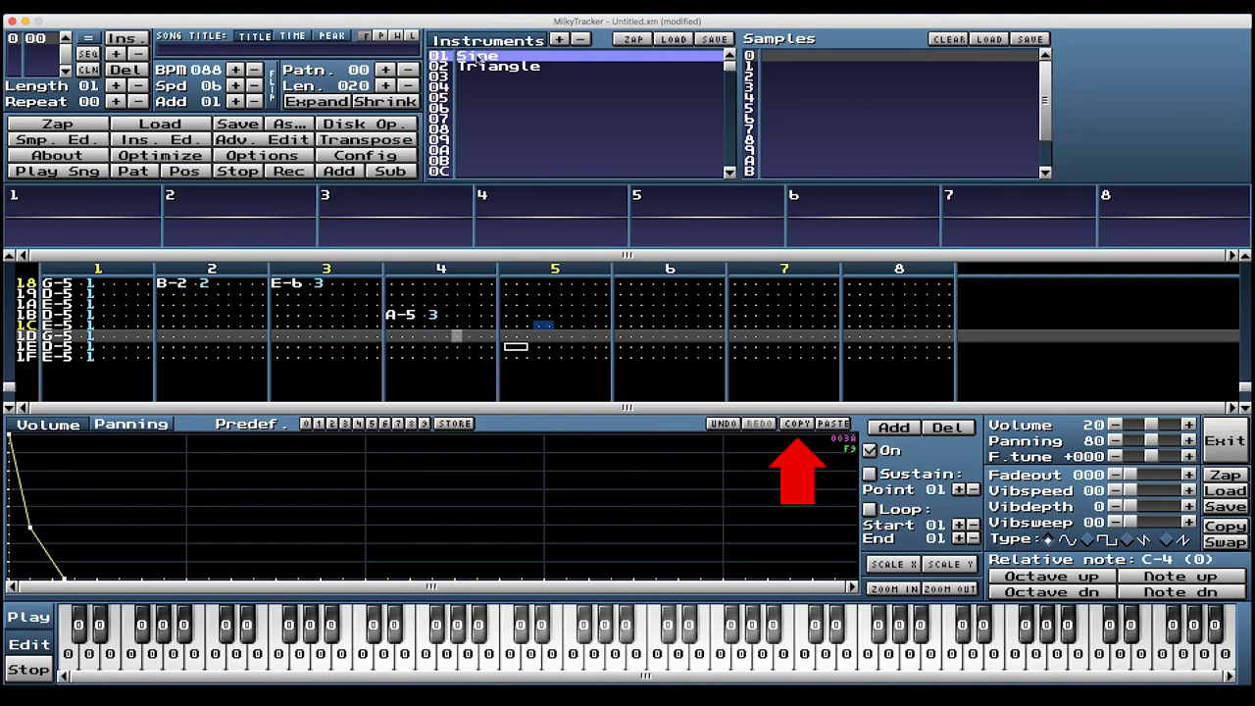
pyautogui.click(480, 67)
pyautogui.click(829, 424)
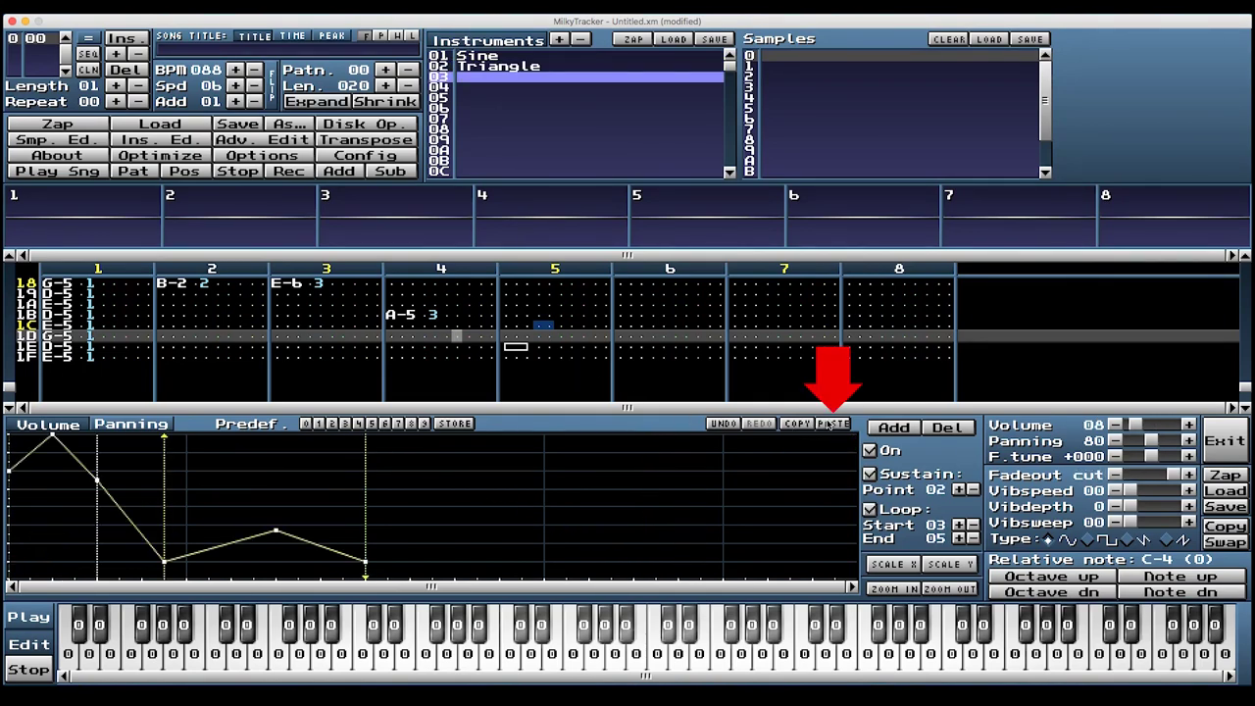
pyautogui.scroll(1, 548, 126)
pyautogui.scroll(1, 529, 108)
pyautogui.scroll(-1, 530, 108)
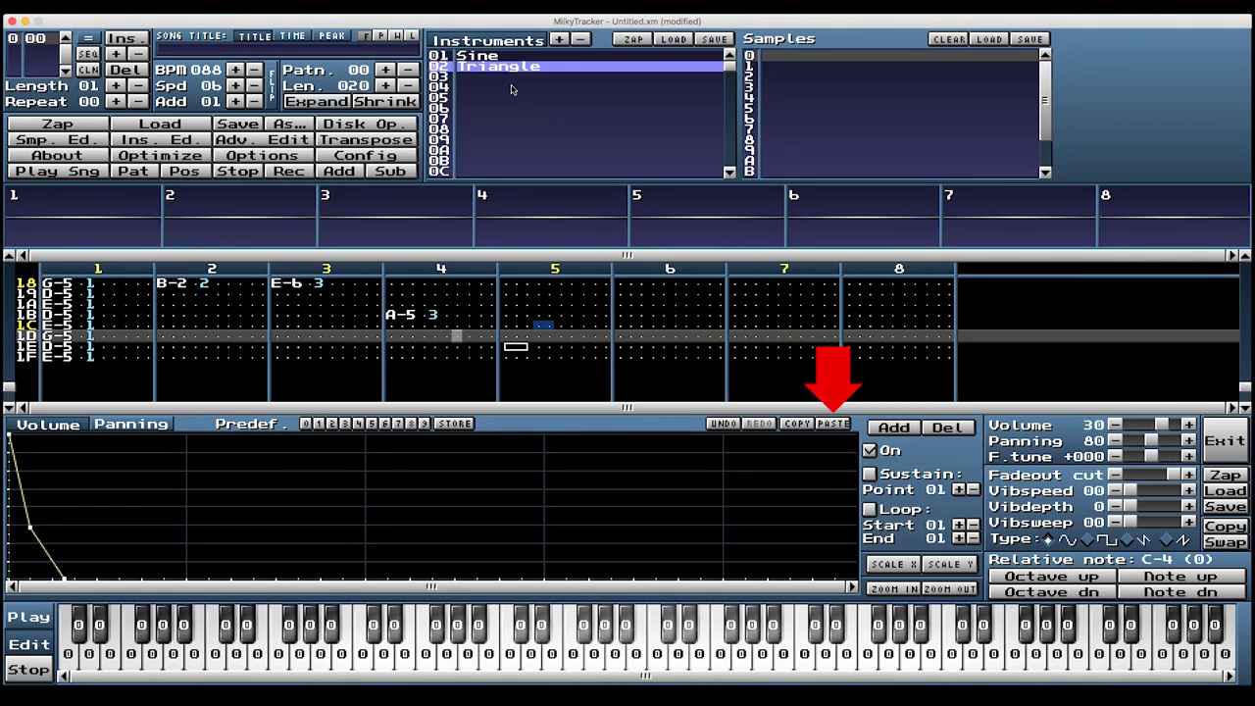
pyautogui.scroll(-1, 520, 98)
pyautogui.scroll(1, 520, 98)
pyautogui.scroll(1, 510, 89)
pyautogui.scroll(-2, 510, 89)
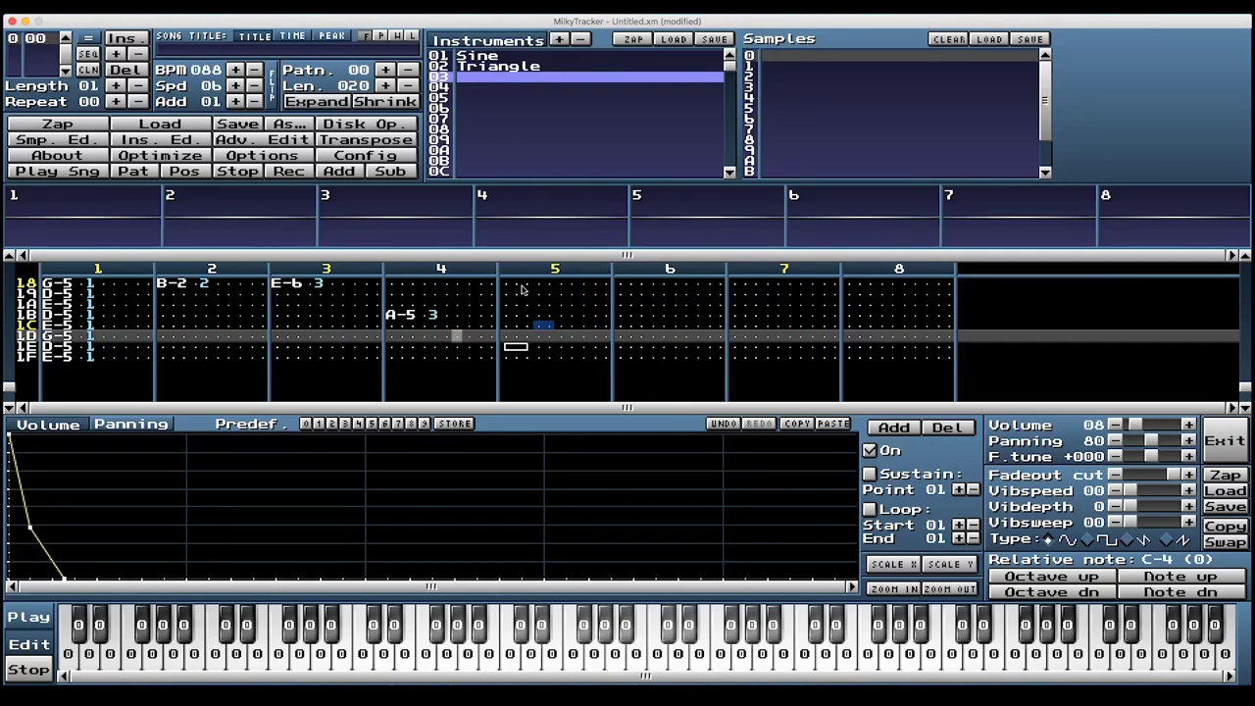
pyautogui.press('space')
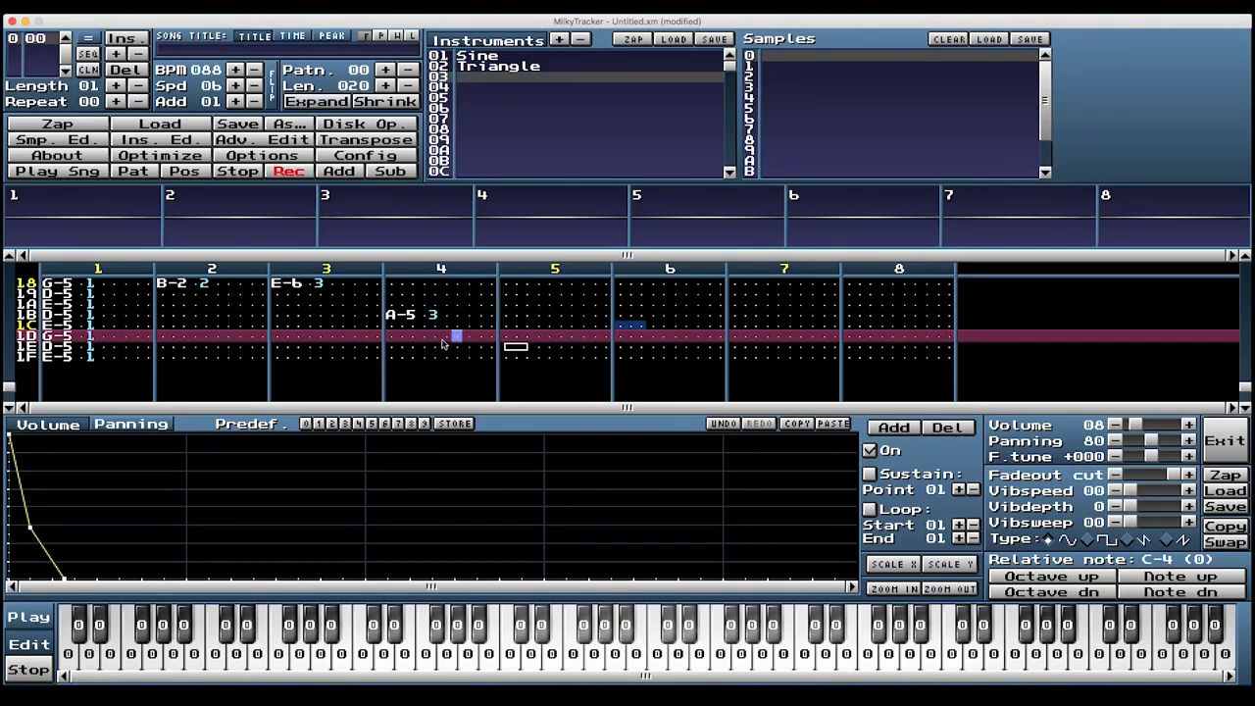
pyautogui.hotkey('ctrl', 'i')
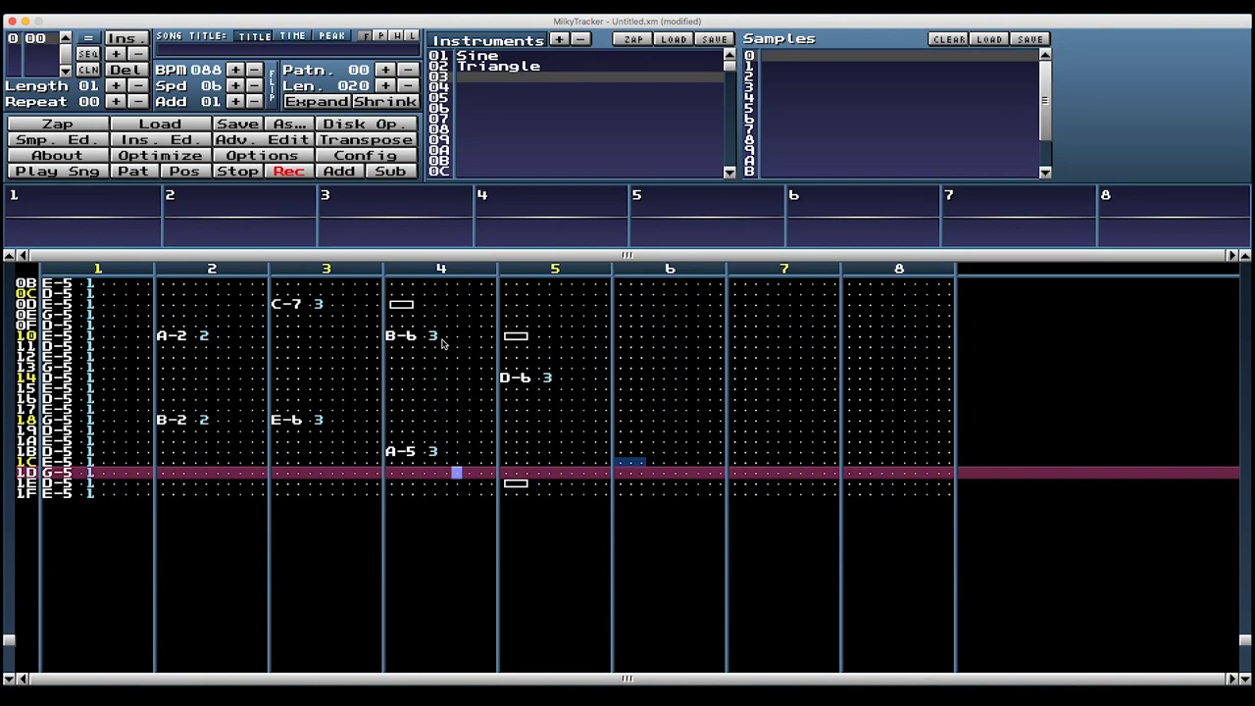
pyautogui.press('Home')
pyautogui.press('space')
pyautogui.hotkey('shift', 'Down')
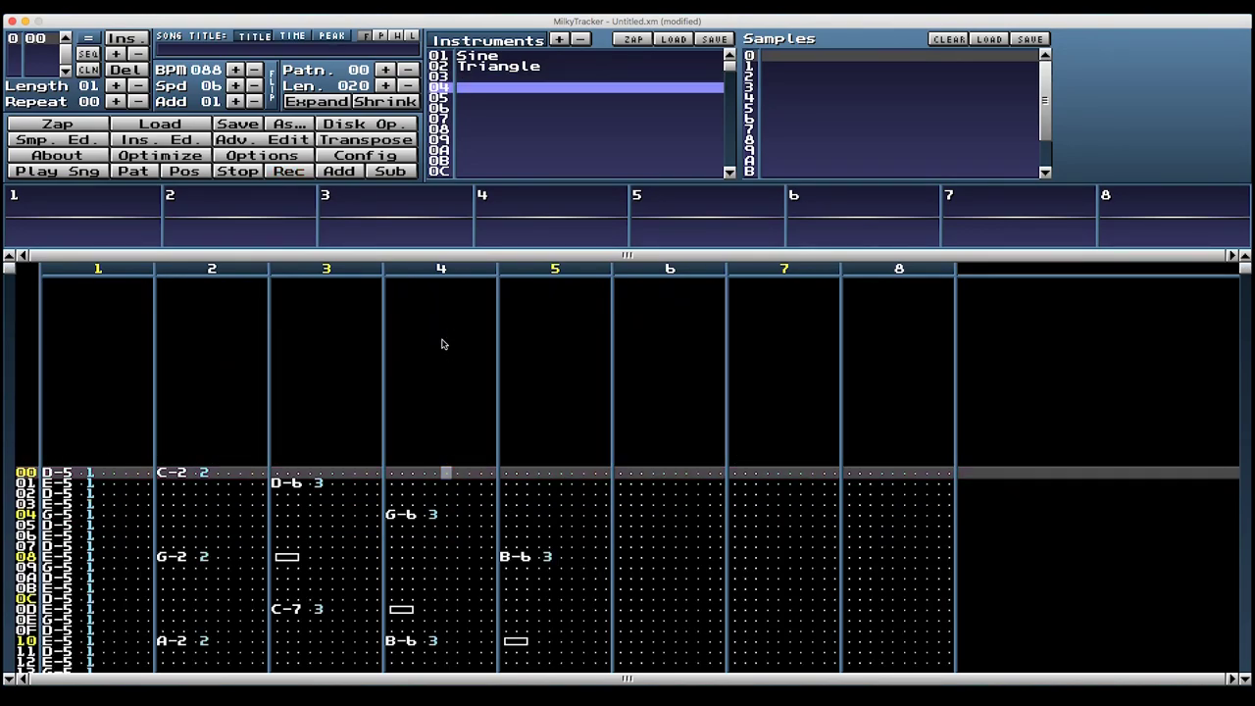
pyautogui.press('space')
pyautogui.press('Left')
pyautogui.press('Left')
pyautogui.press('Left')
pyautogui.press('Left')
pyautogui.press('Left')
pyautogui.press('Left')
pyautogui.press('Left')
pyautogui.press('Left')
pyautogui.press('Left')
pyautogui.press('Left')
pyautogui.press('Left')
pyautogui.press('Left')
pyautogui.press('Left')
pyautogui.press('Left')
pyautogui.press('Left')
pyautogui.press('Left')
pyautogui.press('Left')
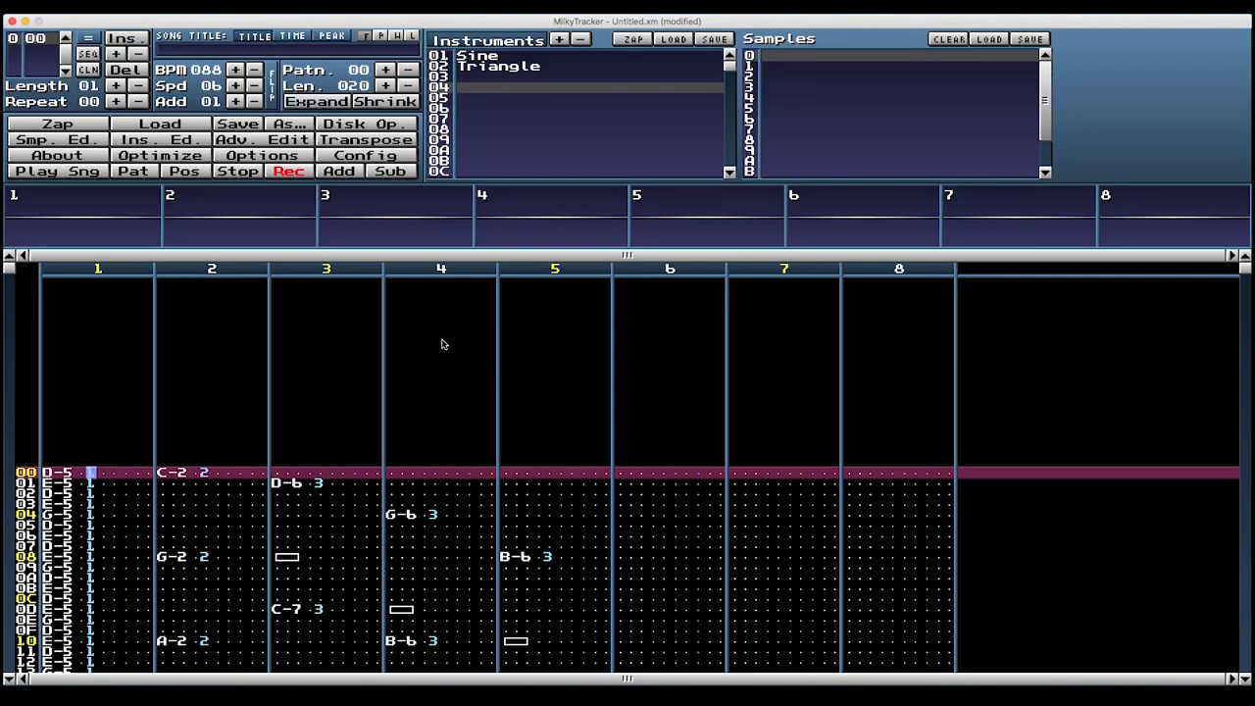
pyautogui.write('132312312321')
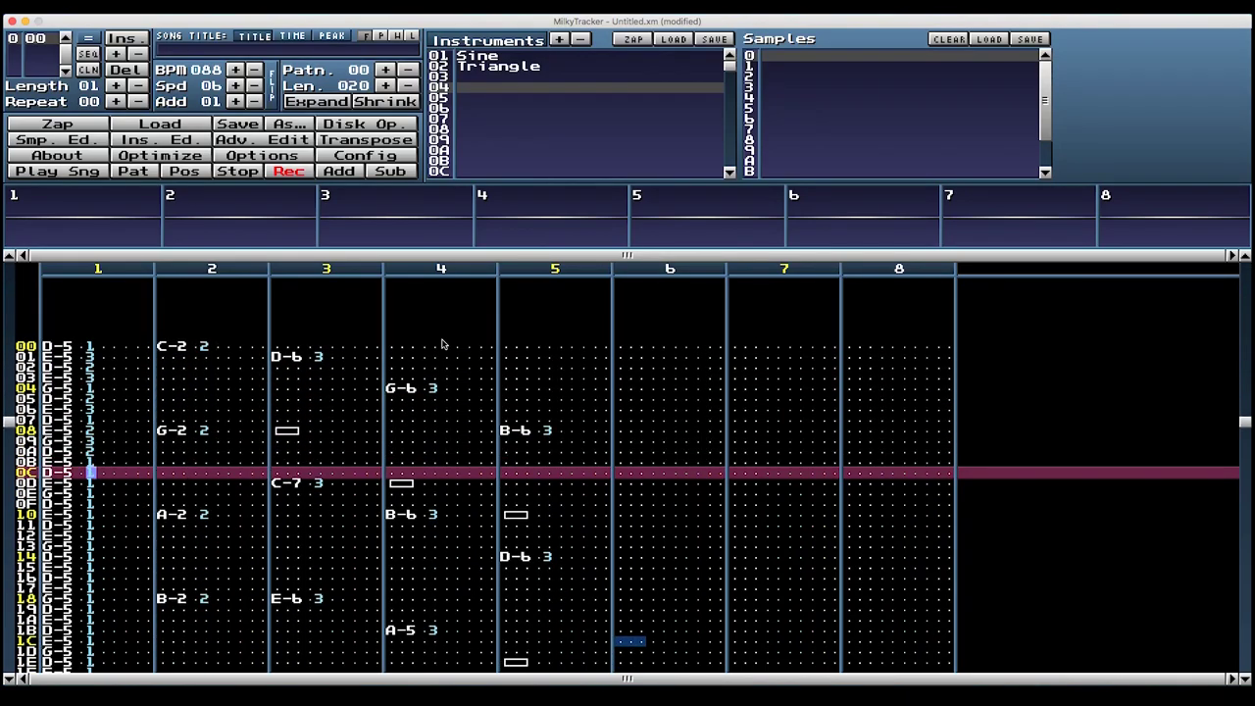
pyautogui.write('32132321323213232')
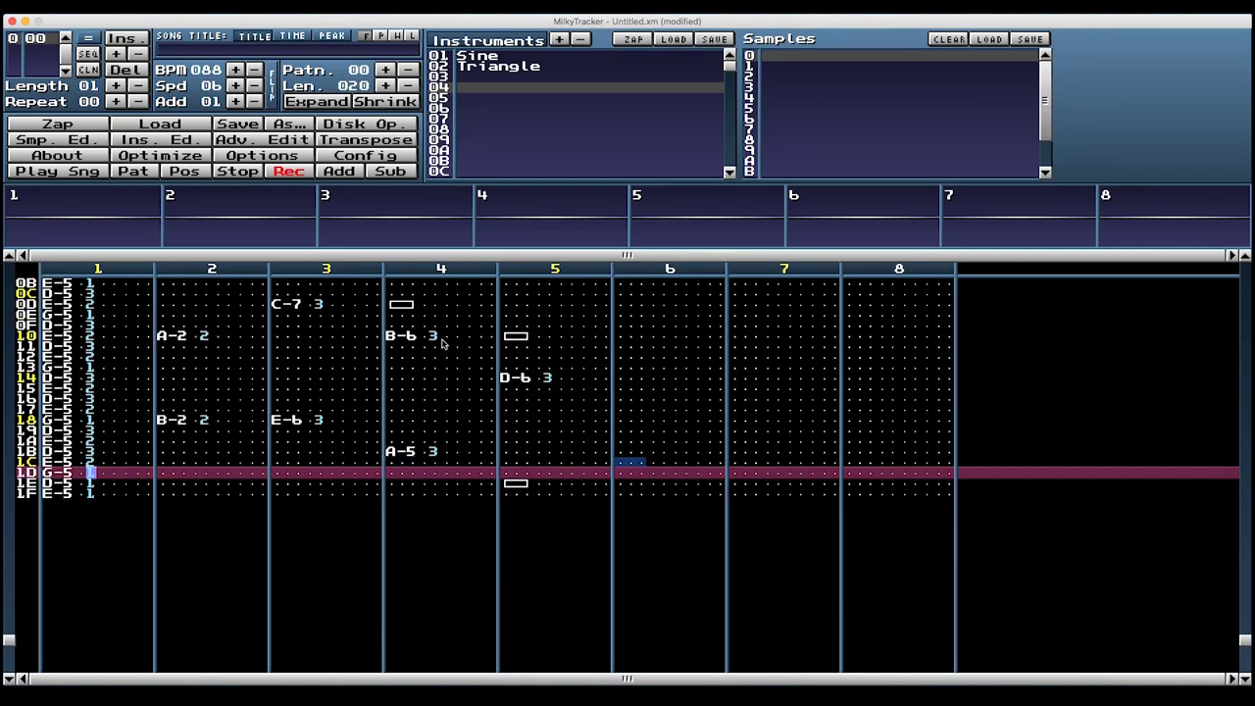
pyautogui.write('12')
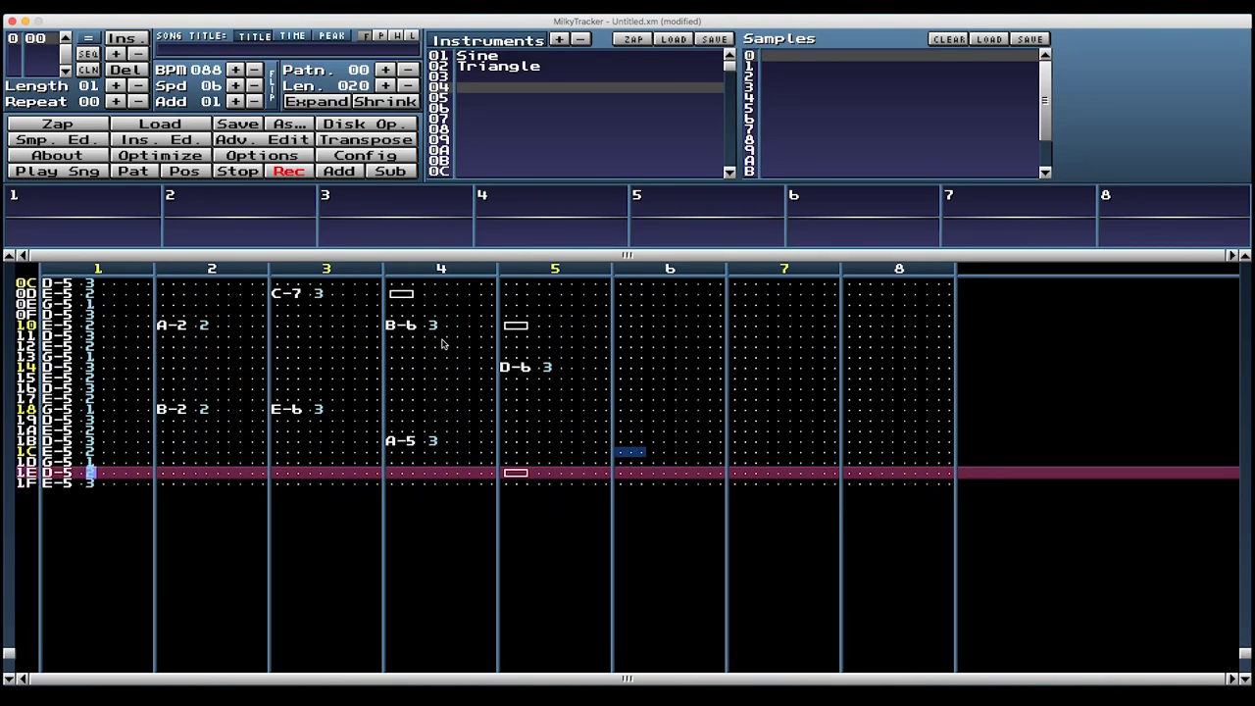
pyautogui.hotkey('shift', 'Right')
pyautogui.hotkey('shift', 'Right')
pyautogui.hotkey('shift', 'Right')
pyautogui.hotkey('shift', 'Right')
pyautogui.hotkey('shift', 'Right')
pyautogui.hotkey('shift', 'Right')
pyautogui.hotkey('shift', 'Right')
pyautogui.hotkey('shift', 'Right')
pyautogui.hotkey('shift', 'Right')
pyautogui.hotkey('shift', 'Right')
pyautogui.hotkey('shift', 'Right')
pyautogui.hotkey('shift', 'Right')
pyautogui.hotkey('shift', 'Right')
pyautogui.hotkey('shift', 'Right')
pyautogui.hotkey('shift', 'Right')
pyautogui.hotkey('shift', 'Right')
pyautogui.hotkey('shift', 'Right')
pyautogui.hotkey('shift', 'Right')
pyautogui.hotkey('shift', 'Right')
pyautogui.hotkey('shift', 'Right')
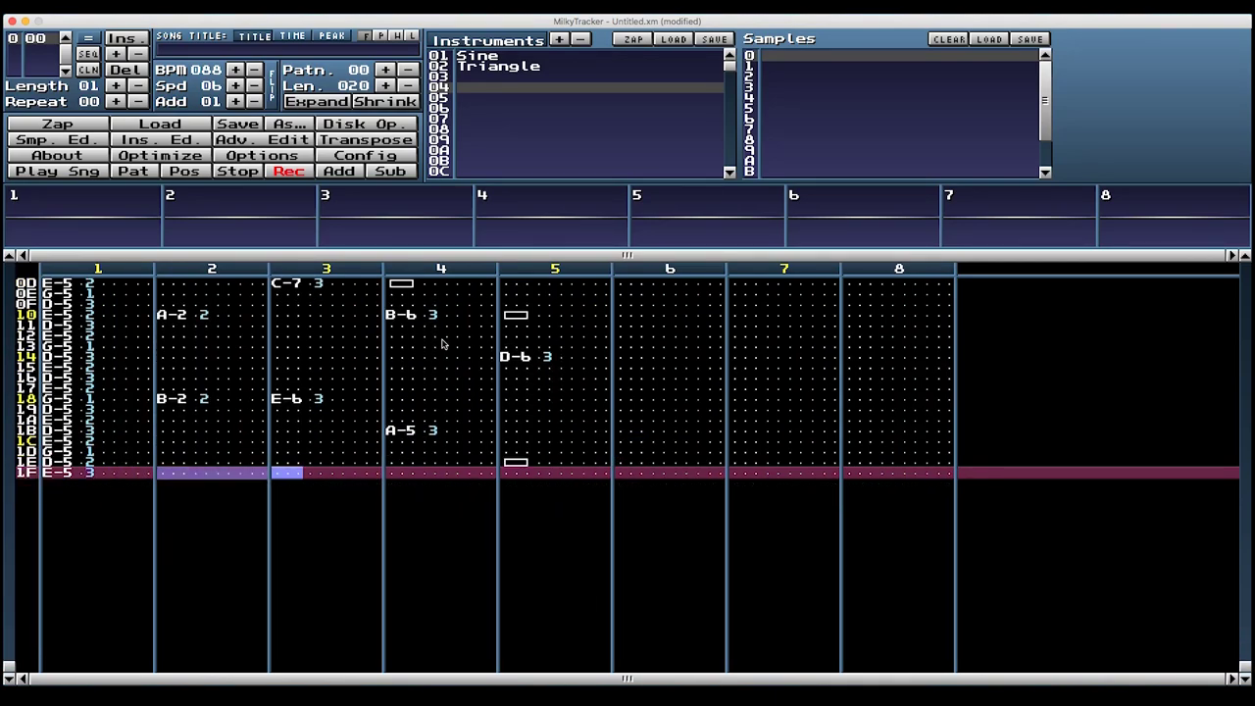
# Step: Delete every note in channels 2–5 across all rows and play channel 1's melody
pyautogui.hotkey('shift', 'Home')
pyautogui.press('Delete')
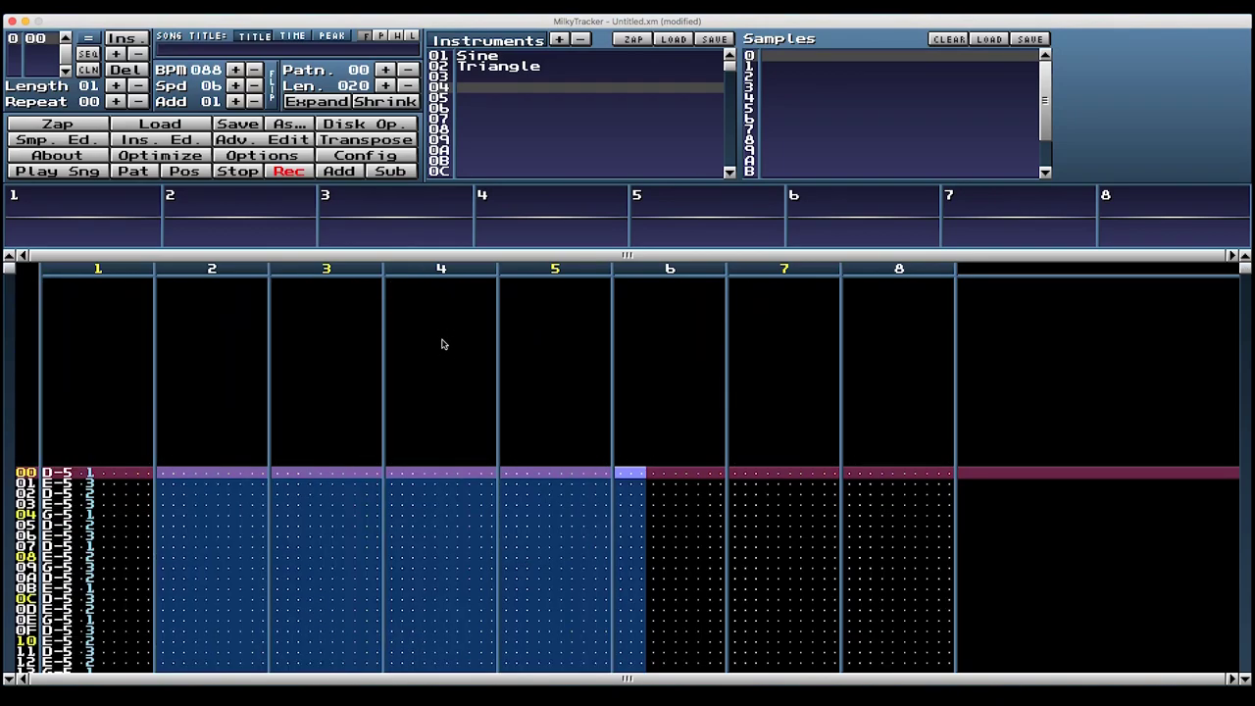
pyautogui.press('Return')
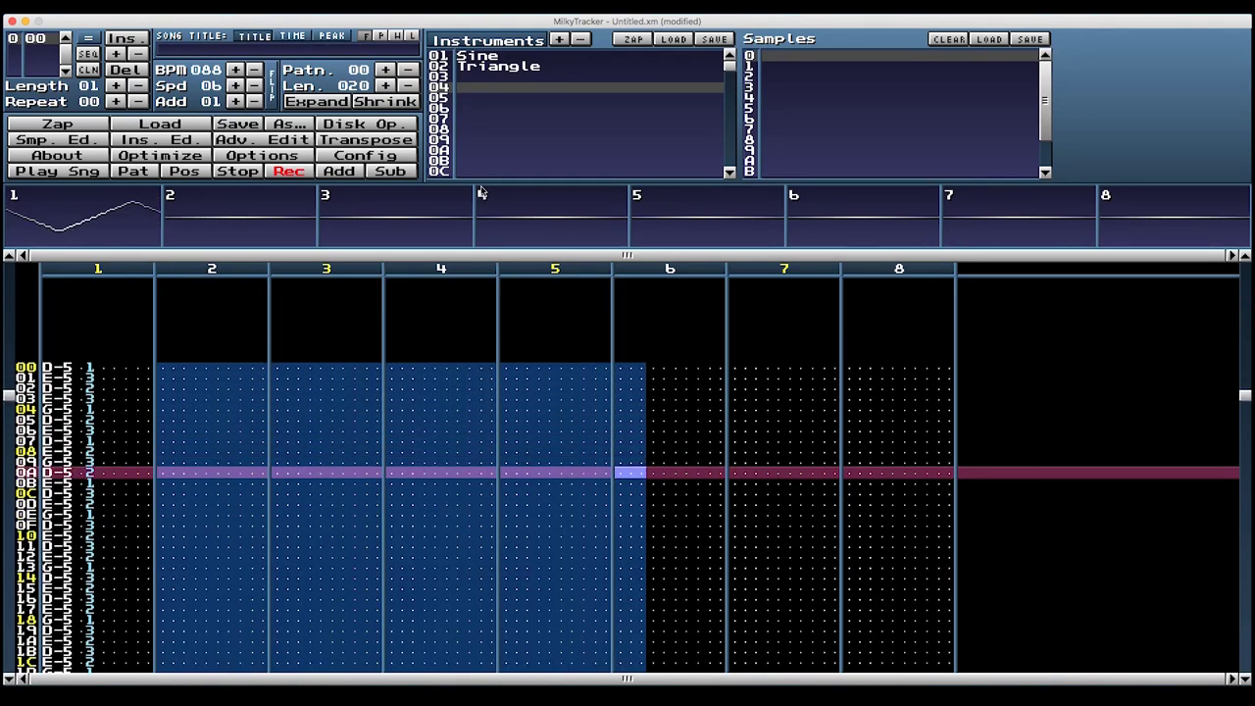
# Step: Stop playback and name instrument slot 03 Saw
pyautogui.press('space')
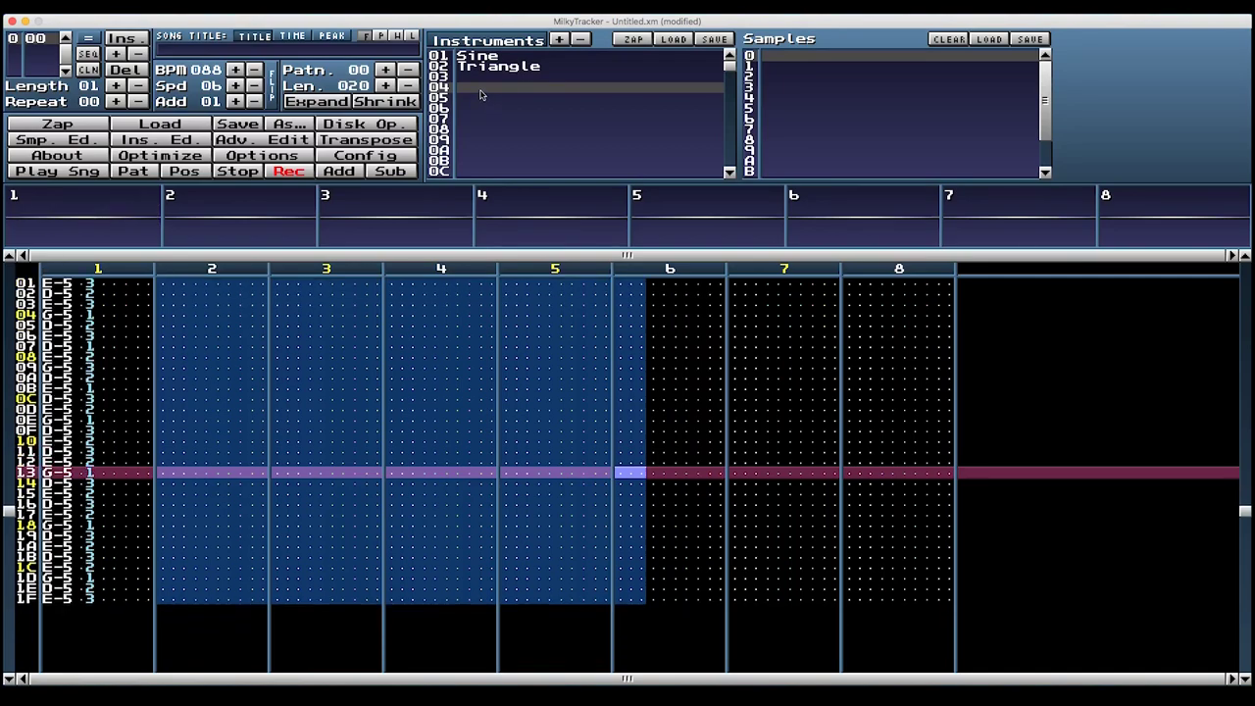
pyautogui.click(481, 90)
pyautogui.click(482, 77)
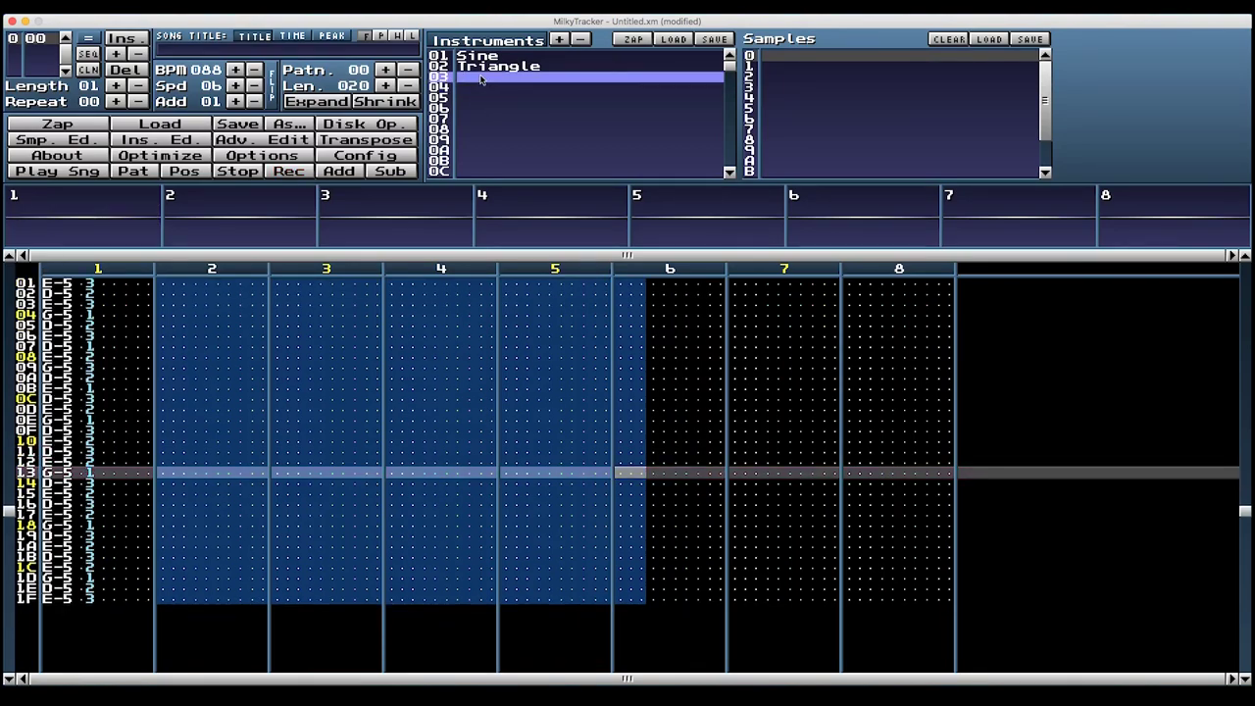
pyautogui.click(481, 89)
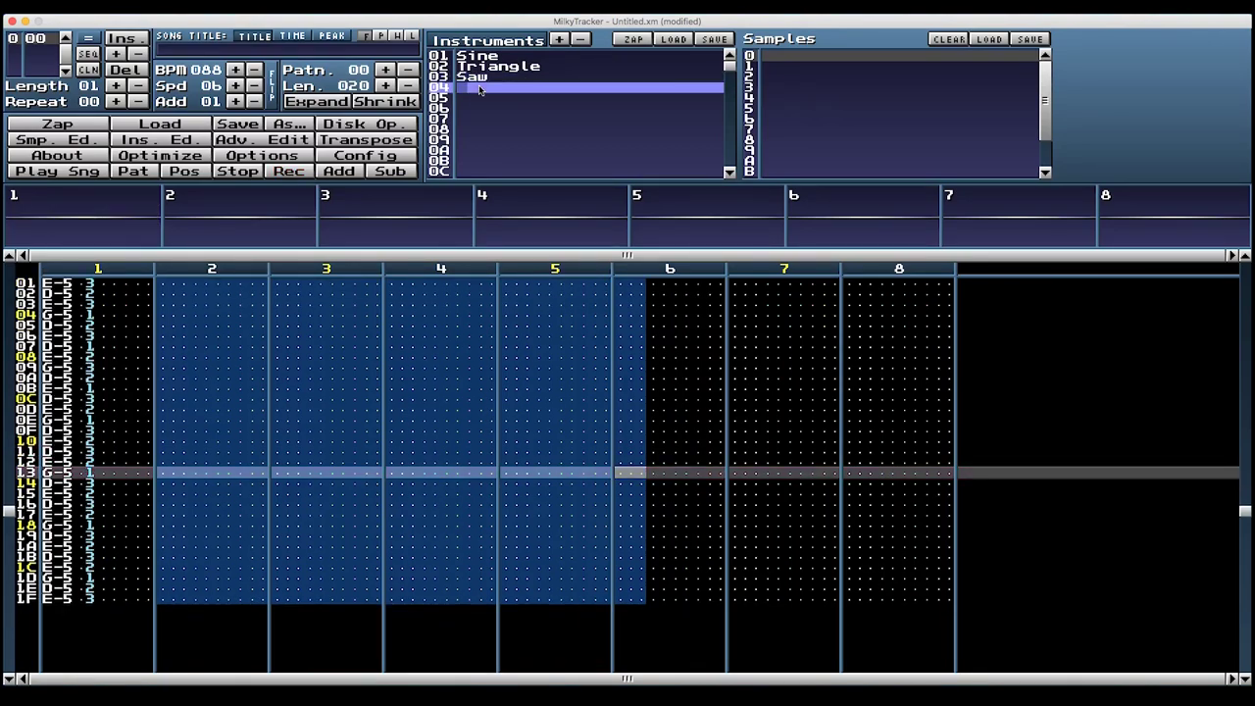
# Step: Create a new 64-sample sample in slot 04 and generate a square wave into it
pyautogui.hotkey('ctrl', 's')
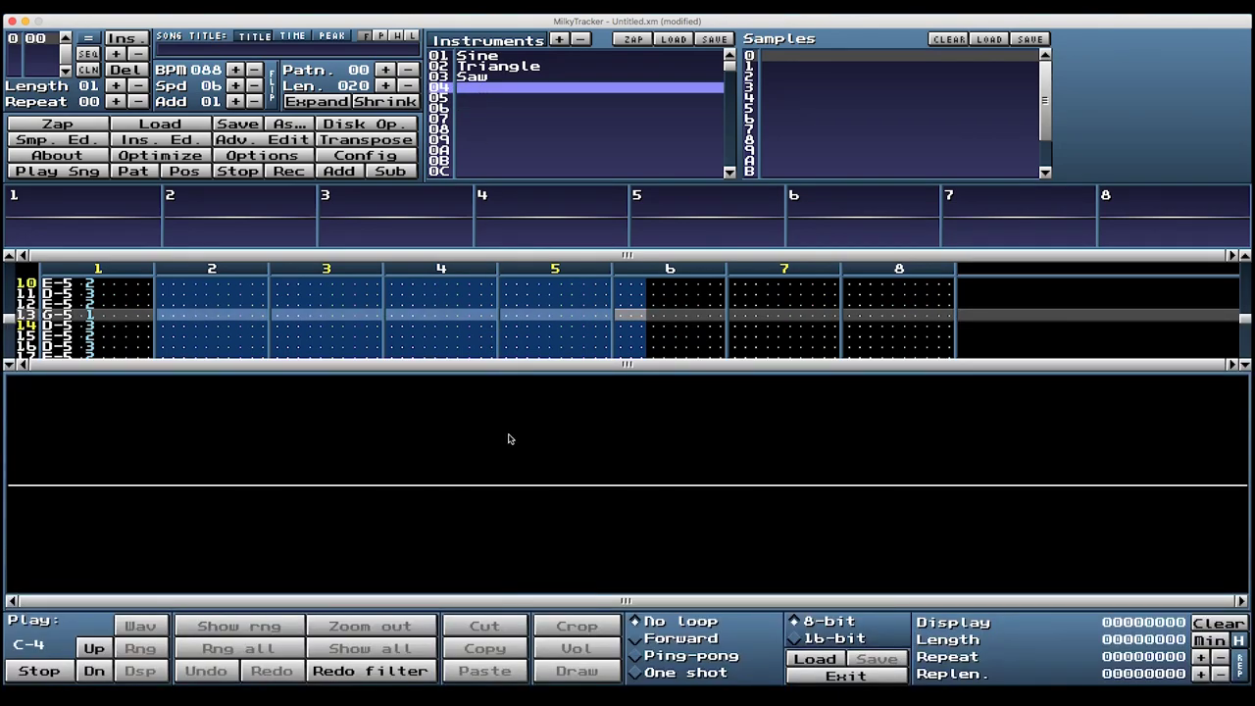
pyautogui.rightClick(507, 437)
pyautogui.click(514, 440)
pyautogui.click(589, 405)
pyautogui.rightClick(590, 478)
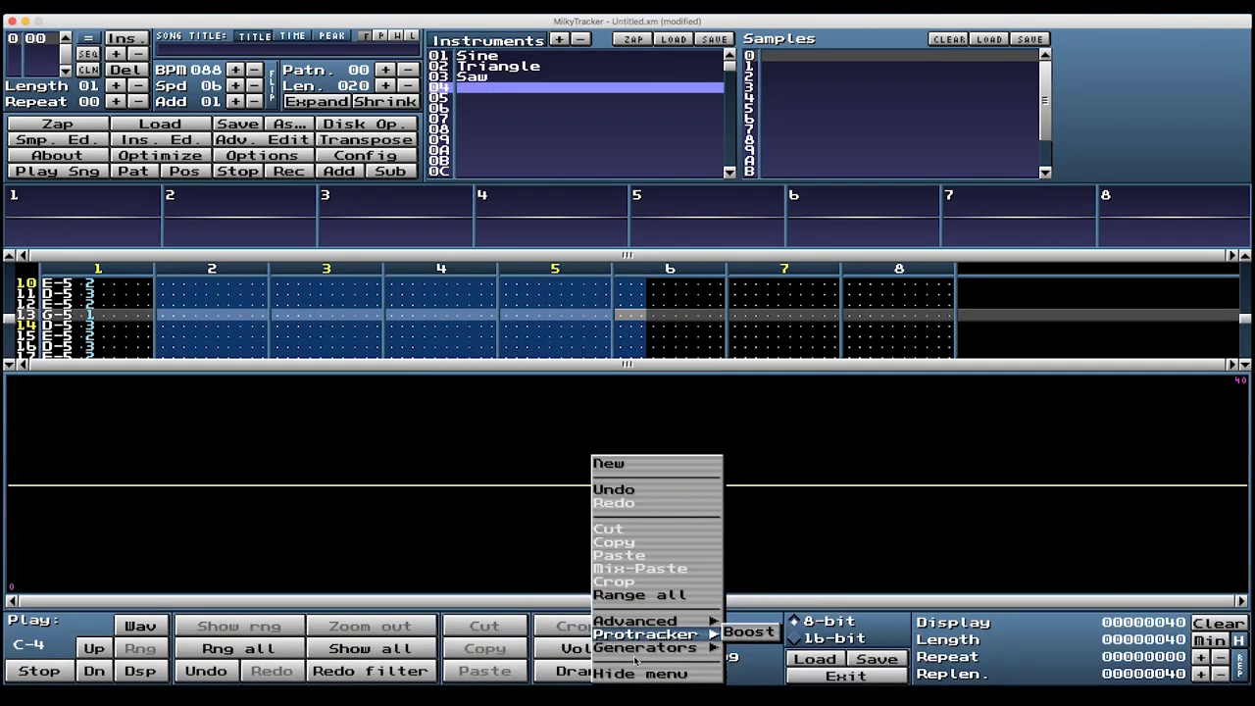
pyautogui.moveTo(637, 657)
pyautogui.click(767, 632)
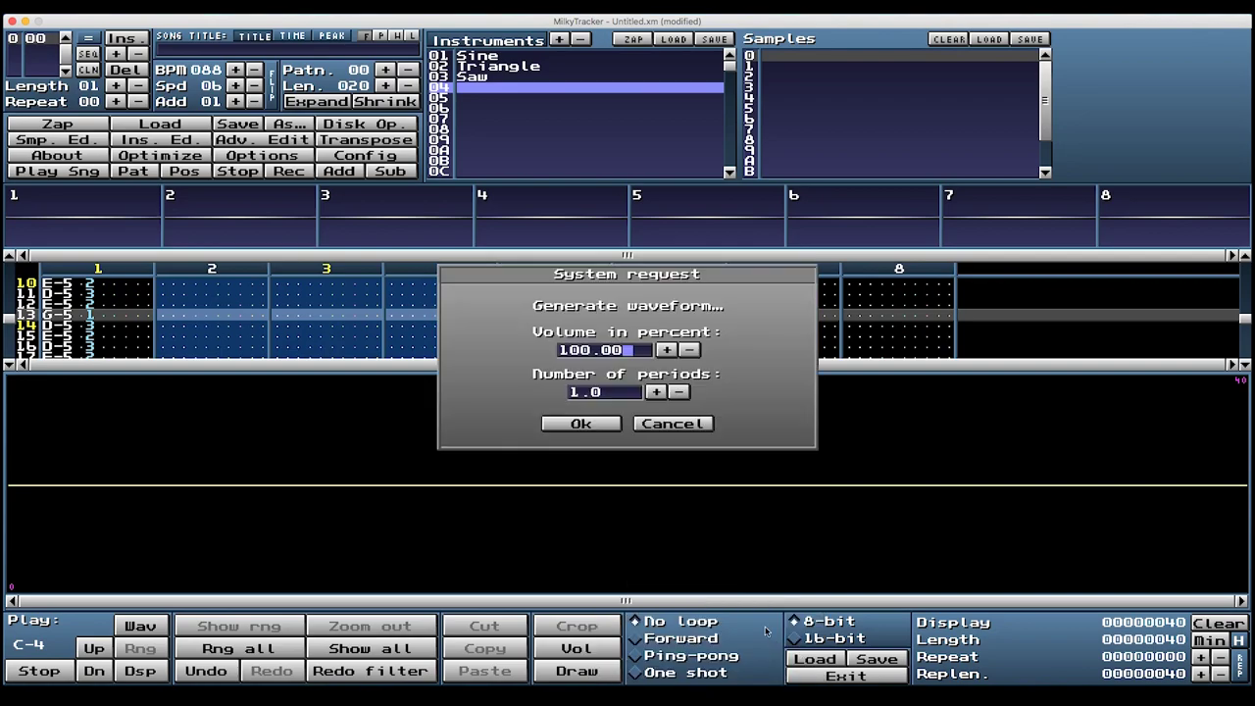
pyautogui.click(582, 424)
# Step: Lower instrument 04's volume from 40 to 15 and close the instrument editor
pyautogui.hotkey('ctrl', 'i')
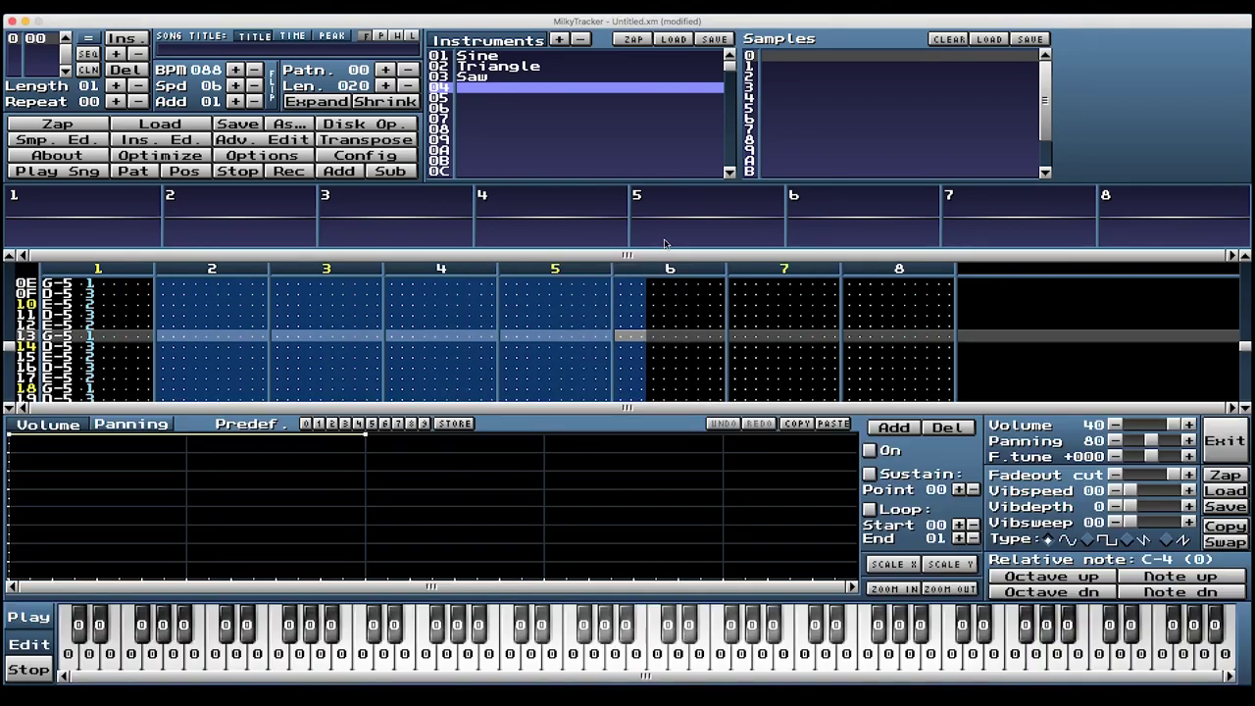
pyautogui.moveTo(1169, 423); pyautogui.dragTo(1142, 430)
pyautogui.click(1221, 439)
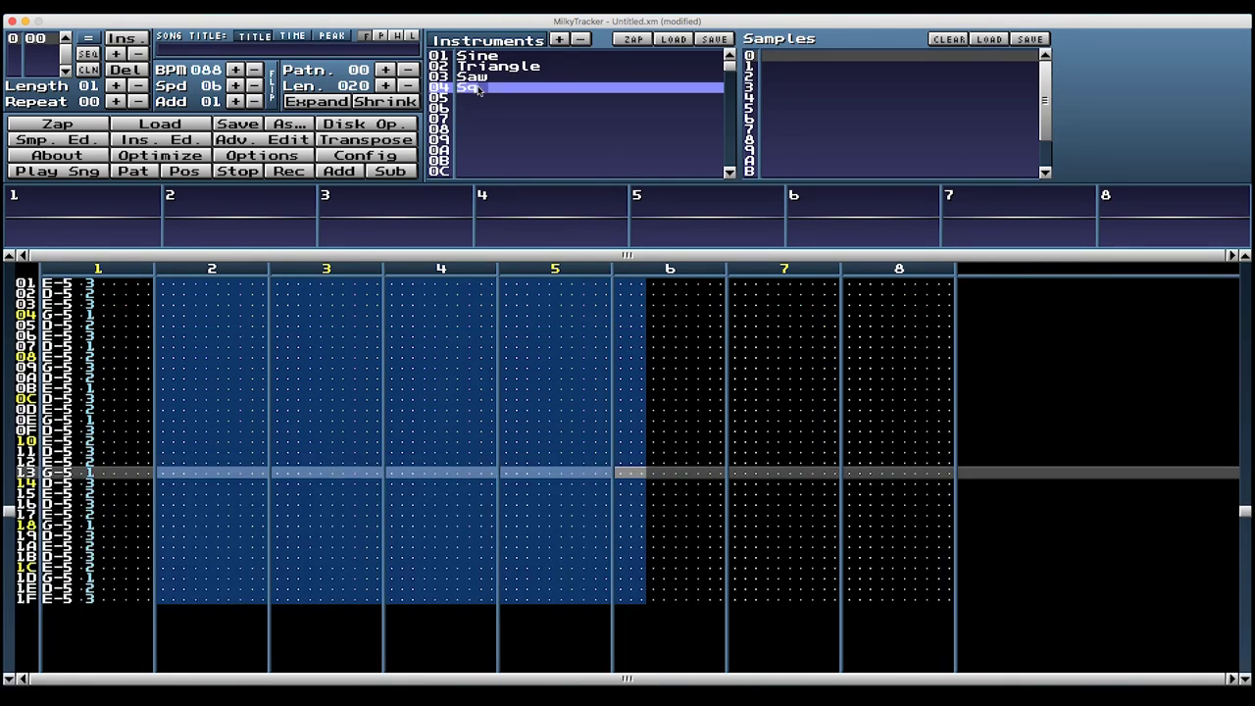
pyautogui.press('space')
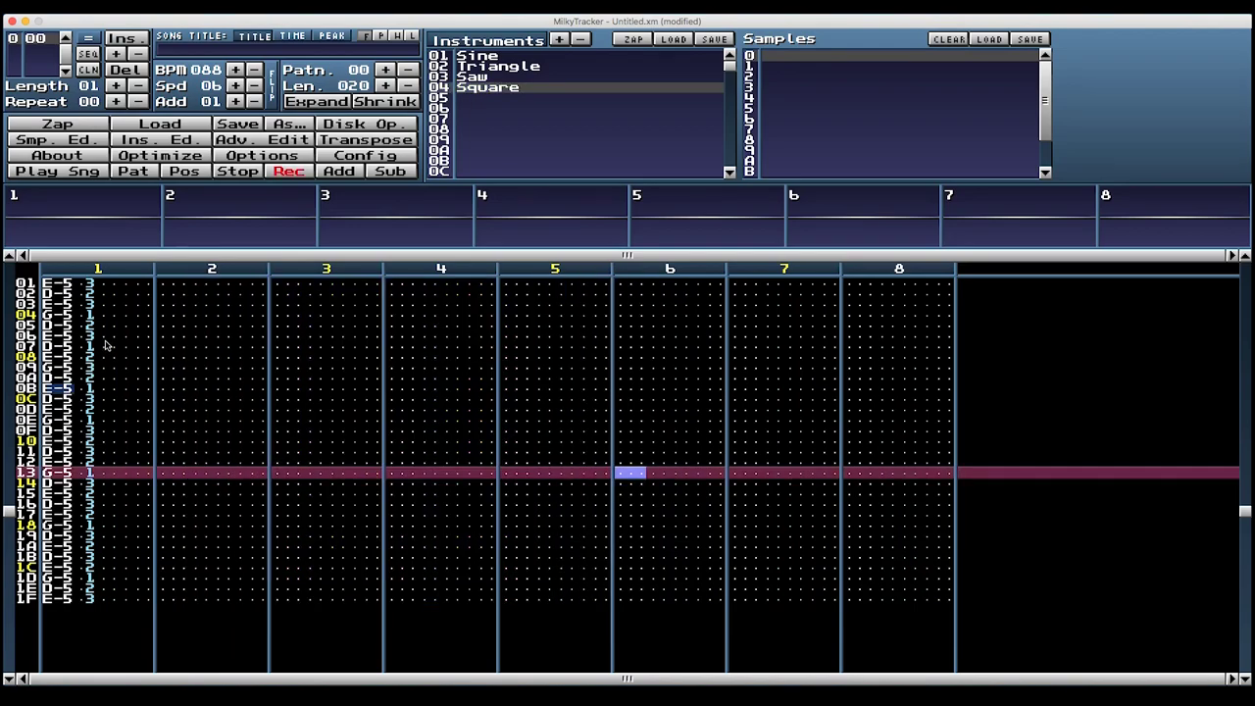
pyautogui.scroll(6, 87, 372)
pyautogui.click(91, 473)
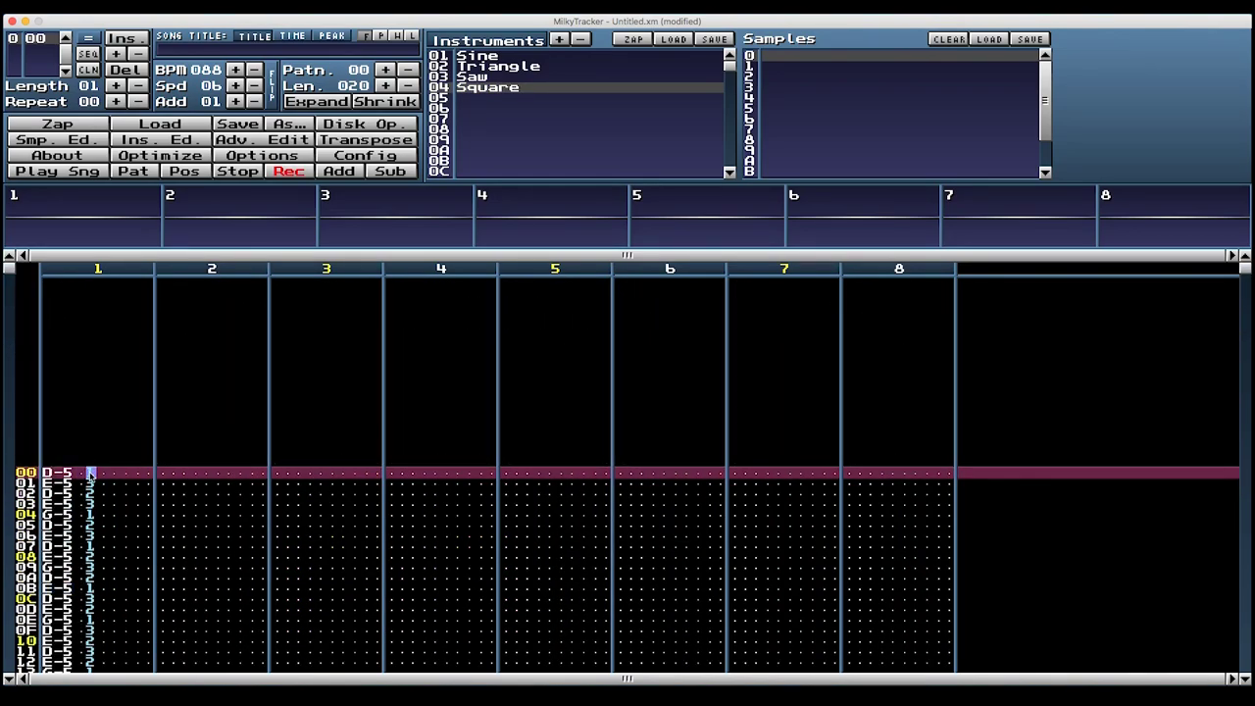
pyautogui.write('14321424324124')
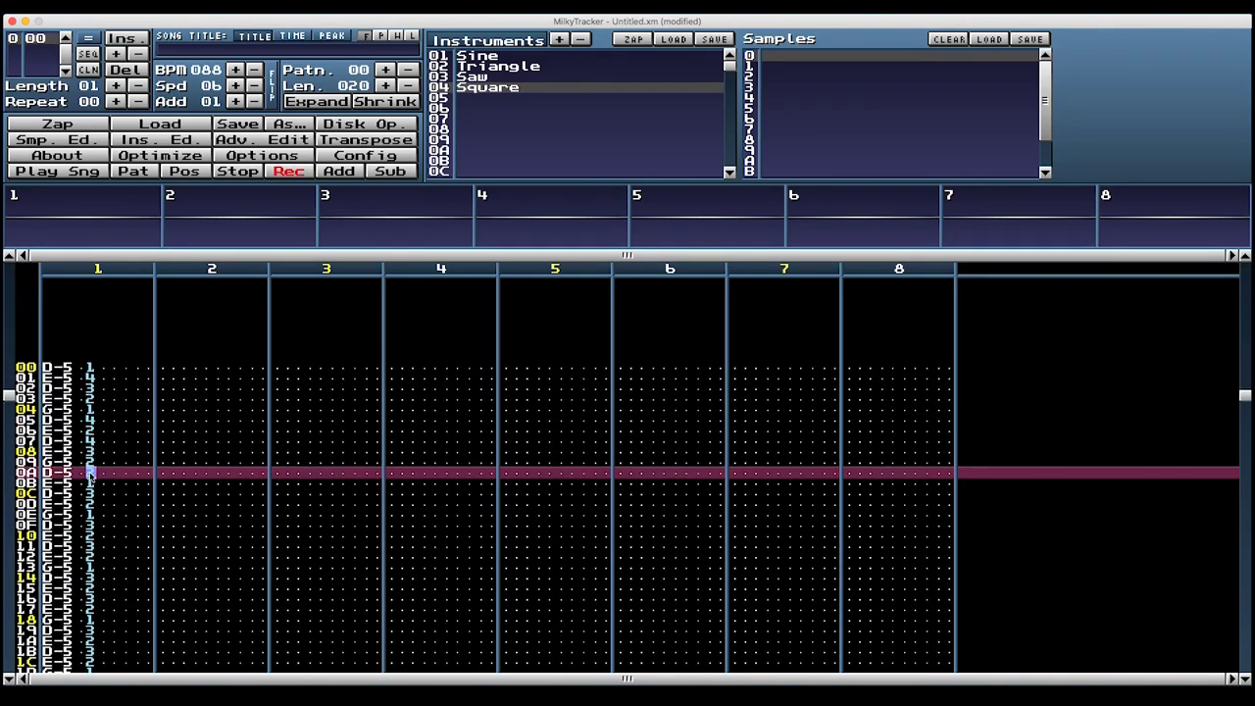
pyautogui.write('3221242341323413')
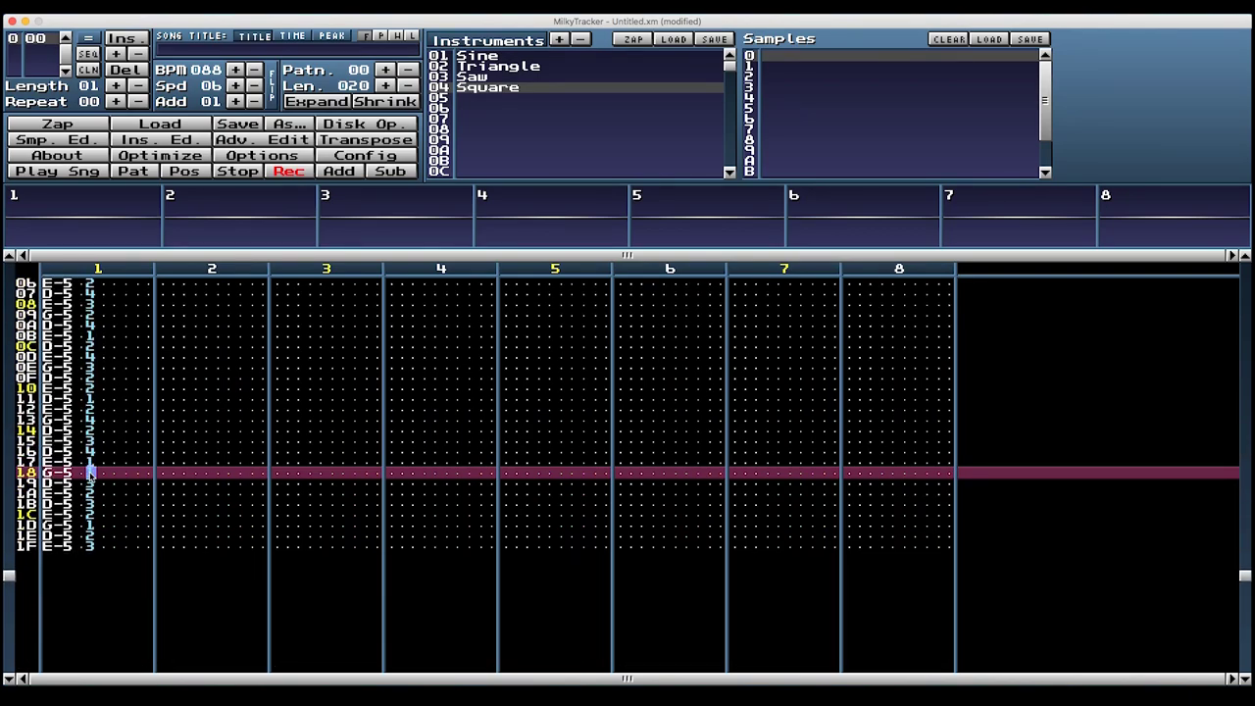
pyautogui.press('Return')
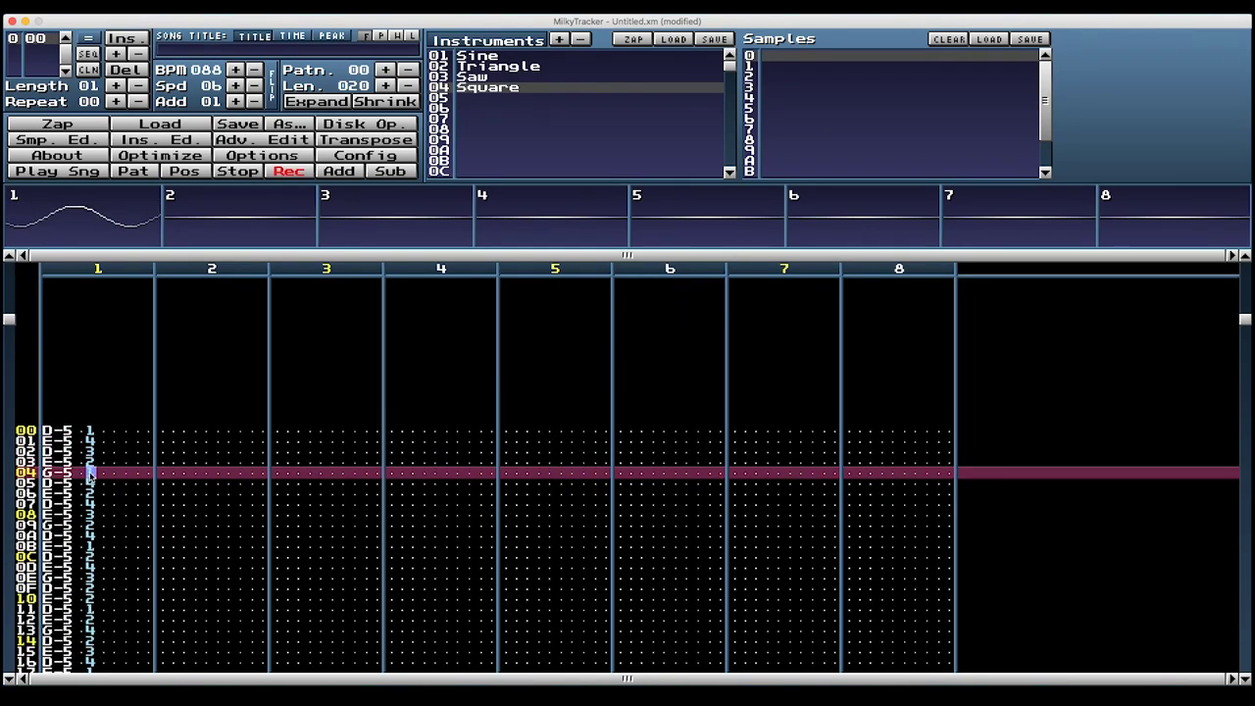
# Step: Lower the Square instrument's volume to 03
pyautogui.hotkey('ctrl', 's')
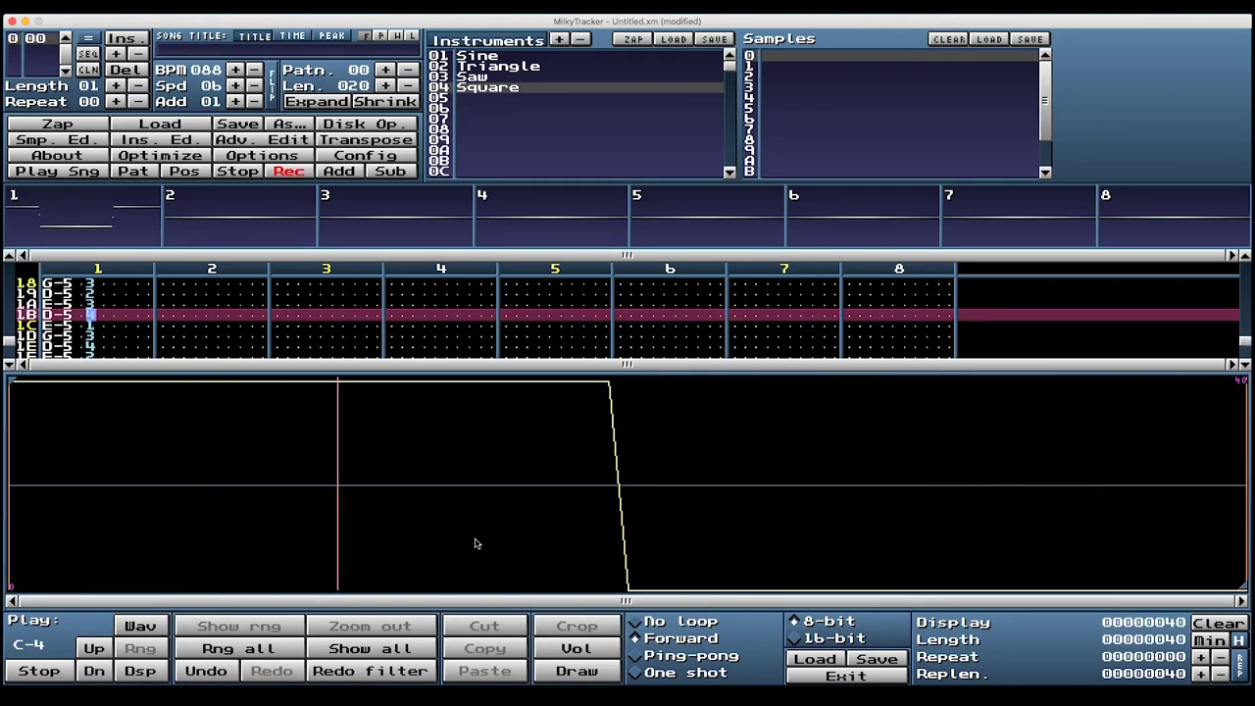
pyautogui.hotkey('ctrl', 'i')
pyautogui.click(1136, 426)
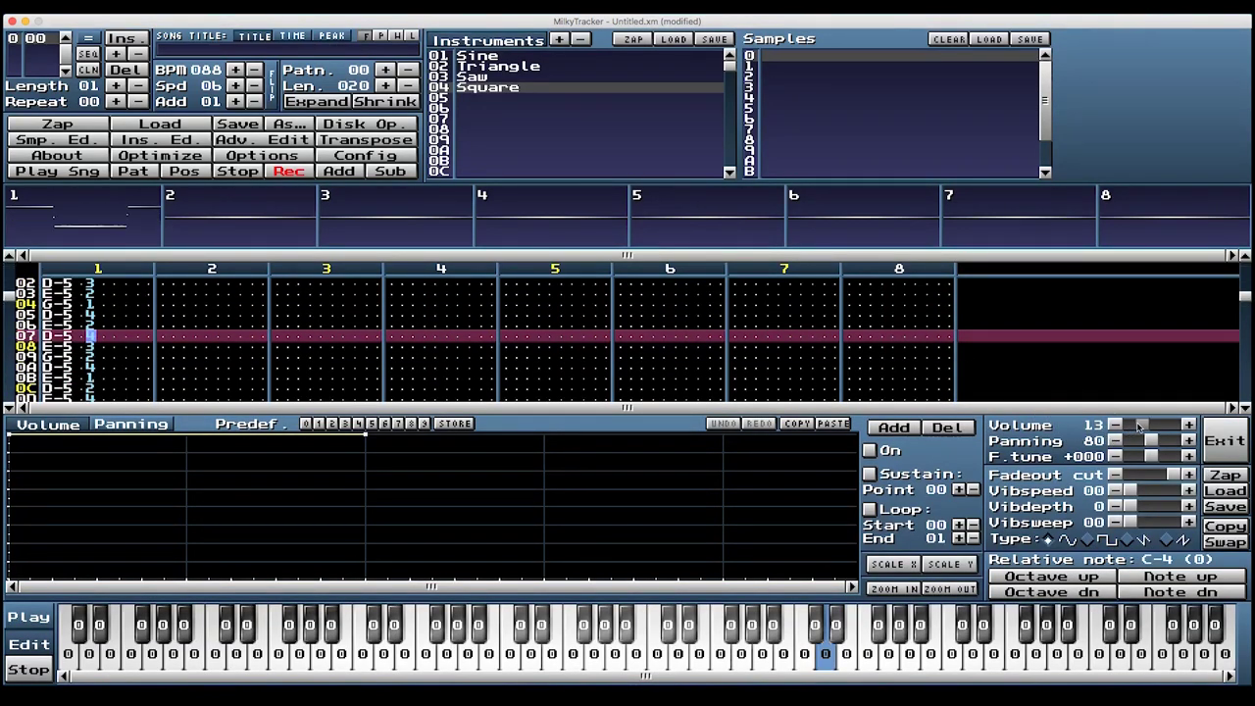
pyautogui.click(1134, 427)
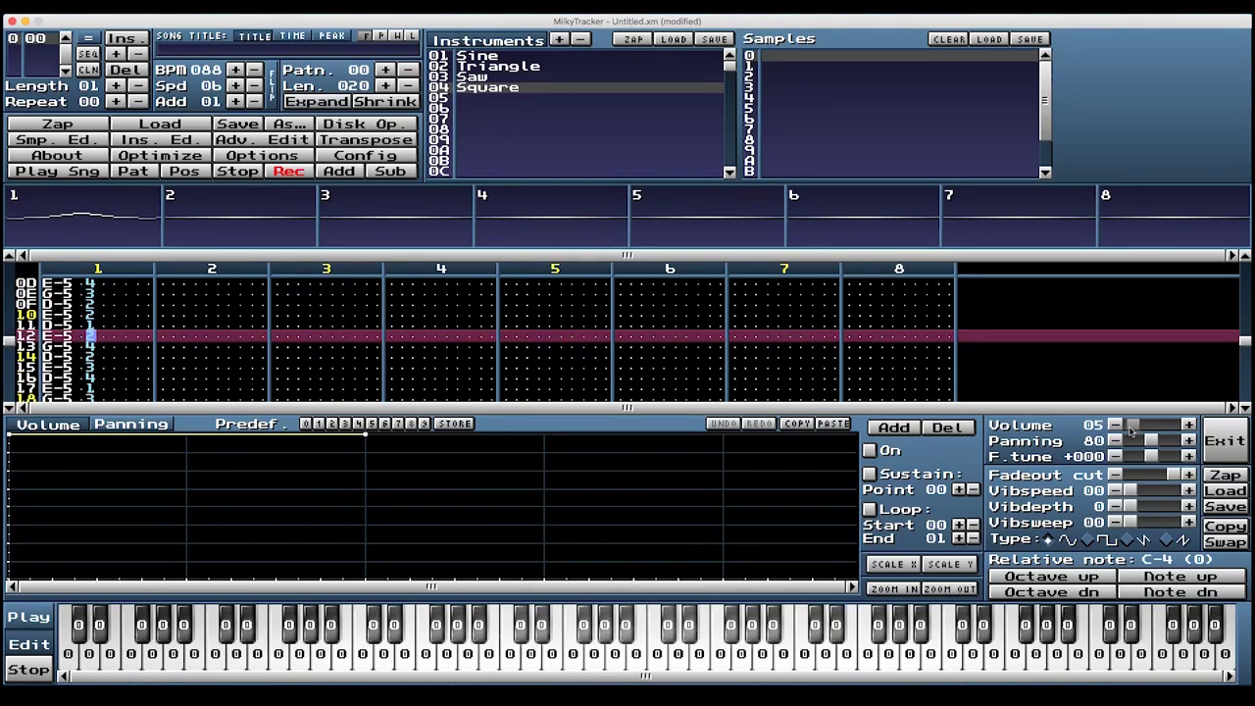
pyautogui.click(1131, 428)
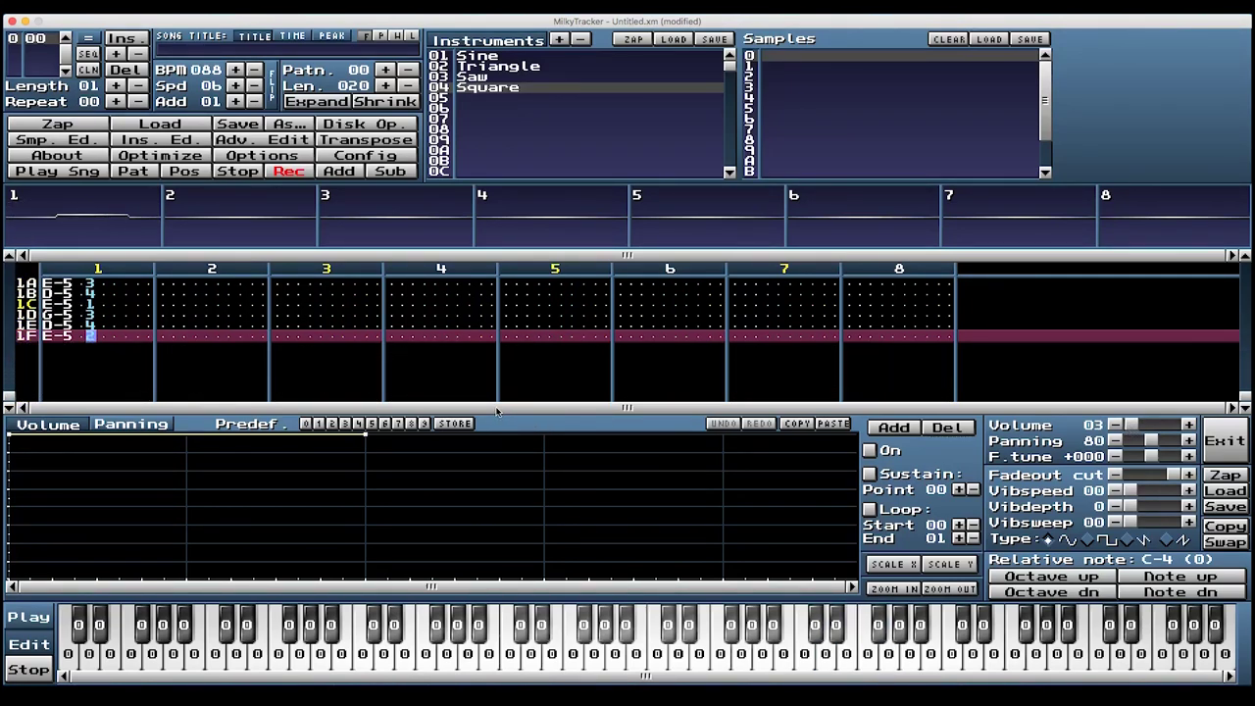
# Step: Paste Saw's volume envelope onto Square and hide the instrument editor
pyautogui.click(497, 78)
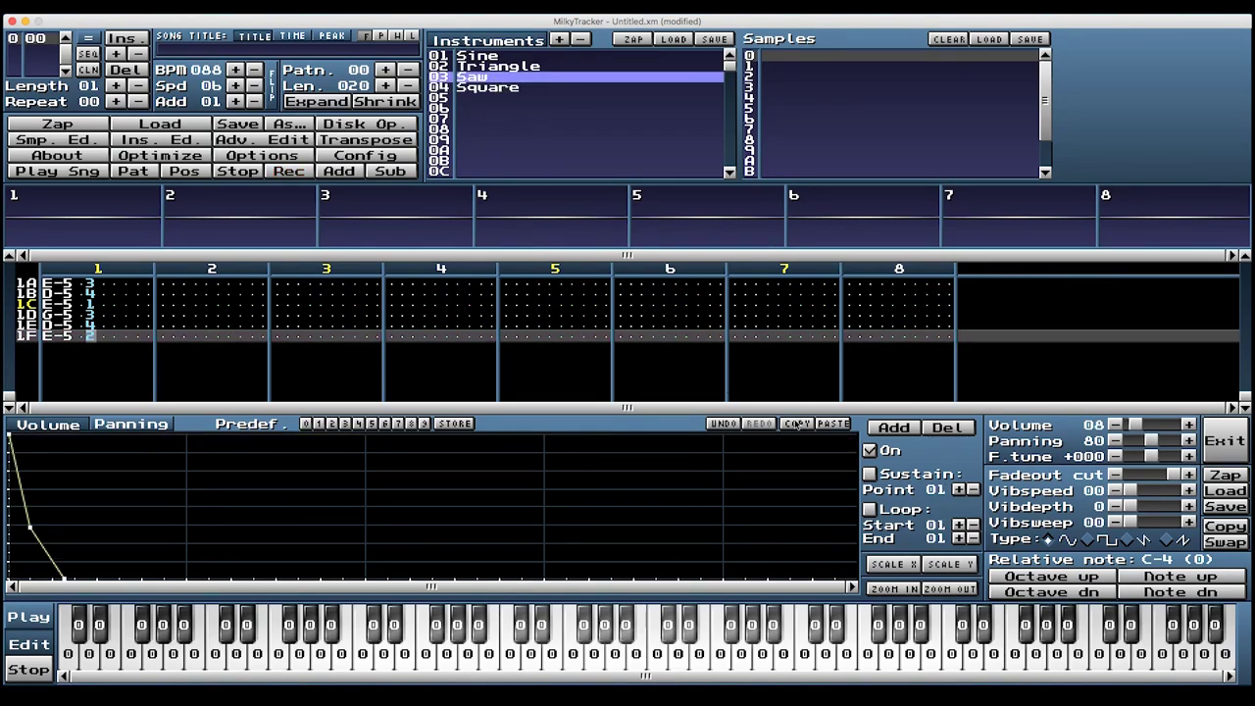
pyautogui.click(525, 88)
pyautogui.click(834, 423)
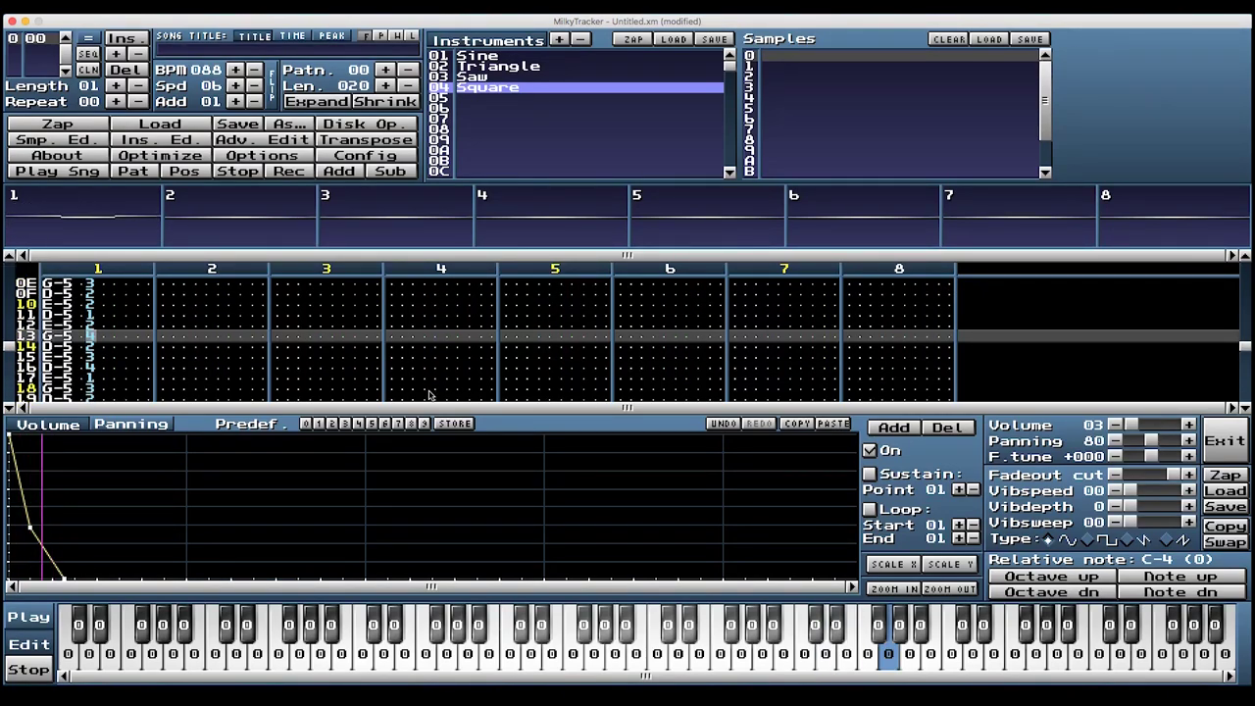
pyautogui.hotkey('ctrl', 'i')
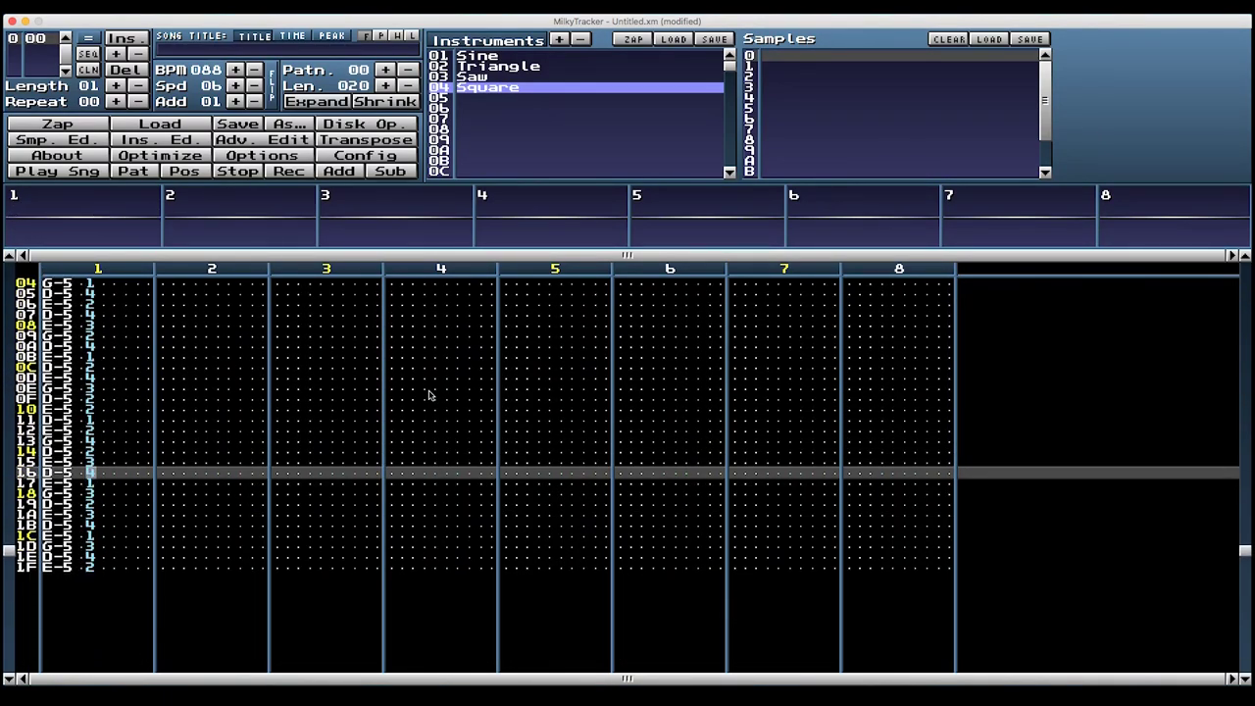
# Step: Copy channel 1's rows 00–1F into channel 2 starting at row 01, then play the pattern
pyautogui.press('space')
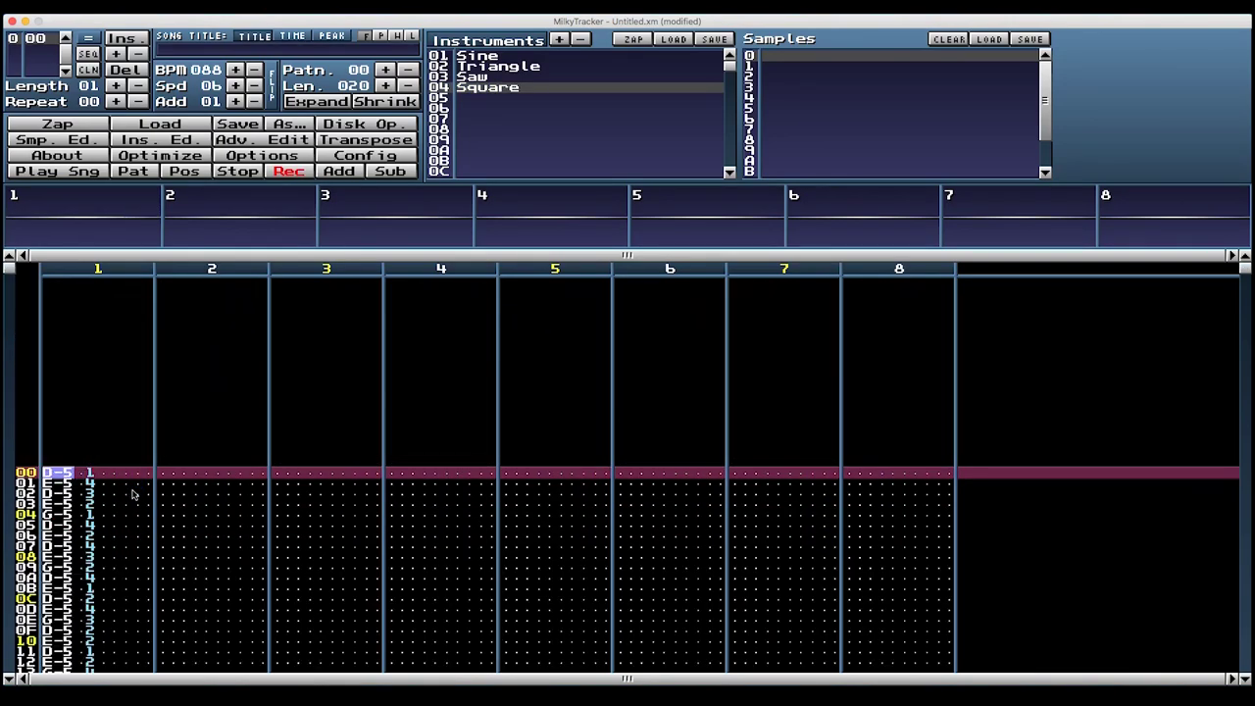
pyautogui.press('Right')
pyautogui.press('Right')
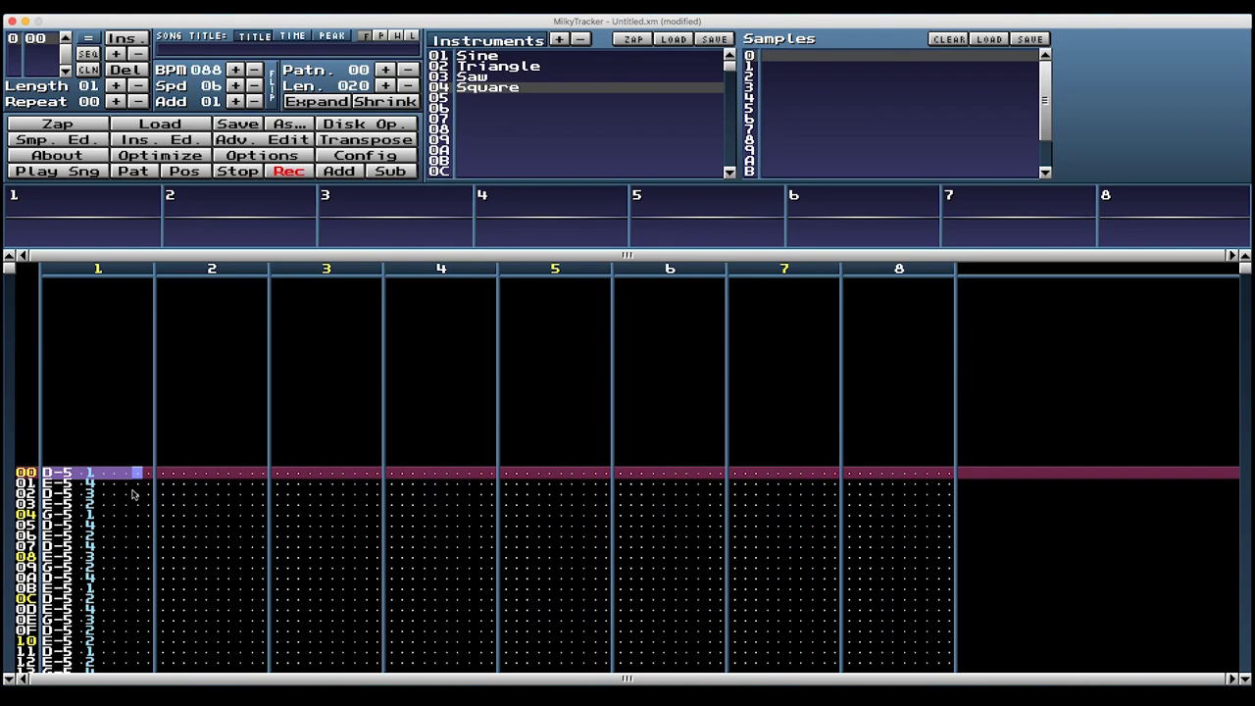
pyautogui.hotkey('shift', 'End')
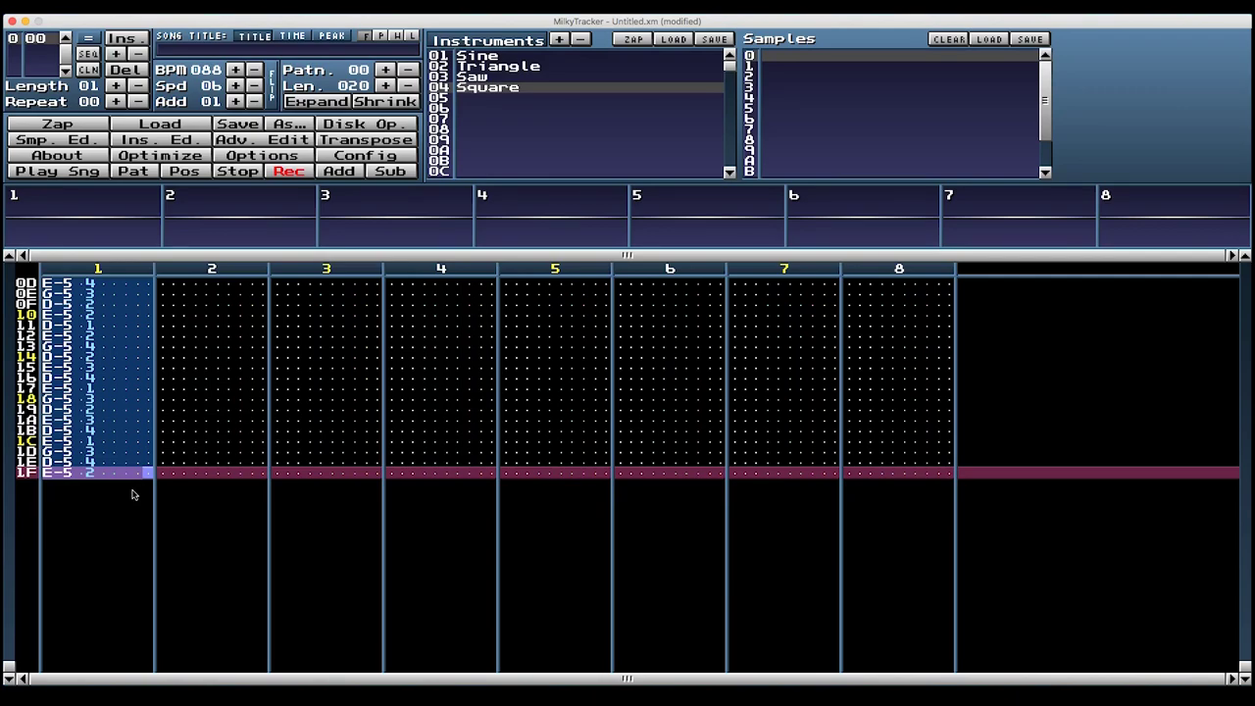
pyautogui.press('Home')
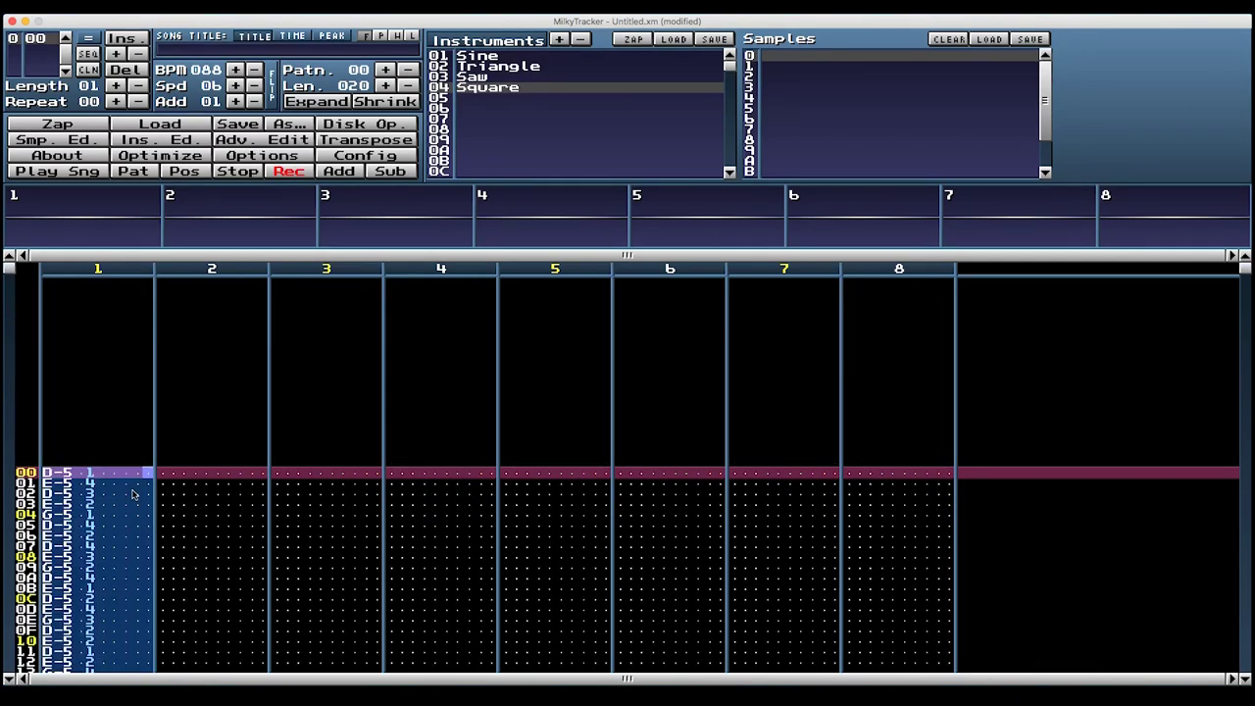
pyautogui.press('Right')
pyautogui.press('Down')
pyautogui.hotkey('ctrl', 'v')
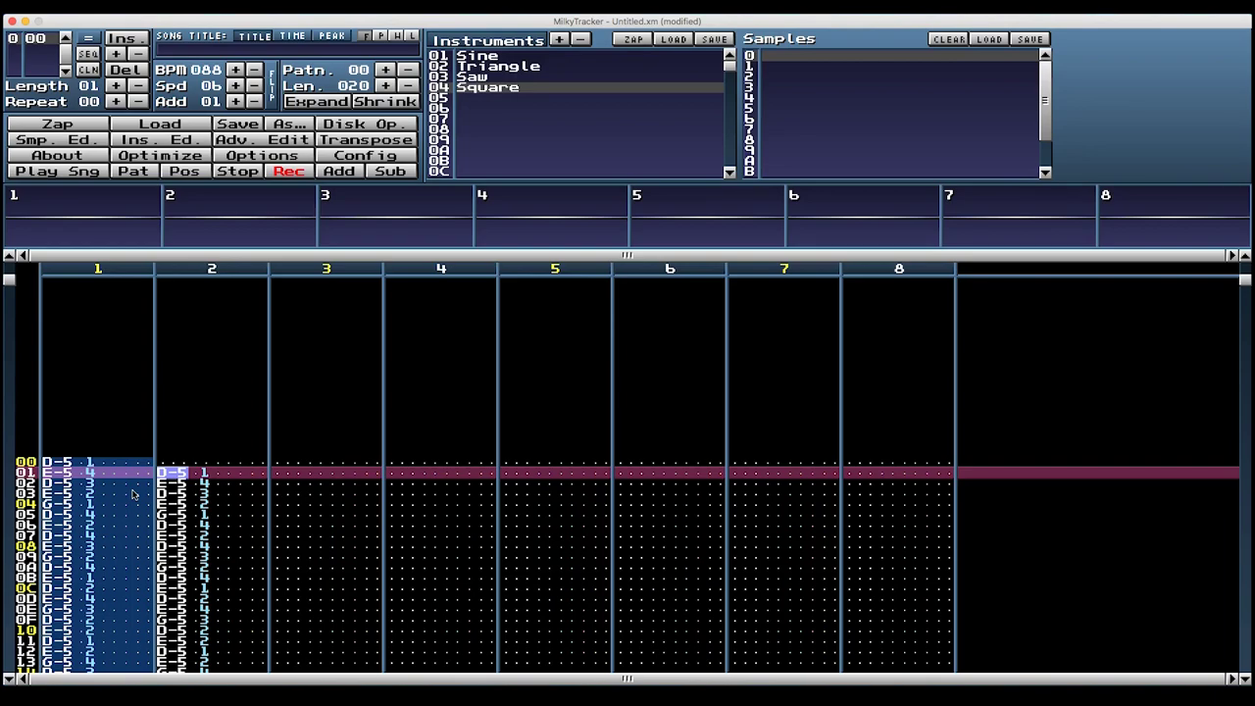
pyautogui.press('Return')
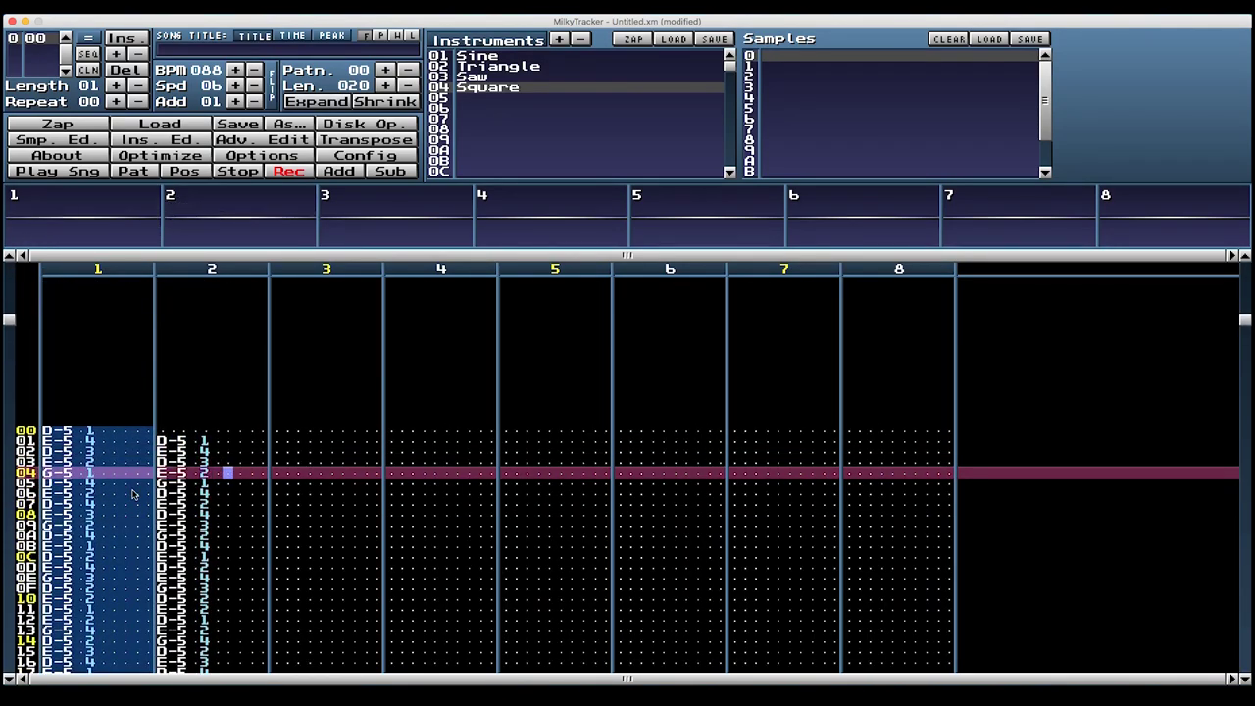
# Step: Give every channel 2 note from row 01 to 1F a volume slide-down of 6
pyautogui.press('Return')
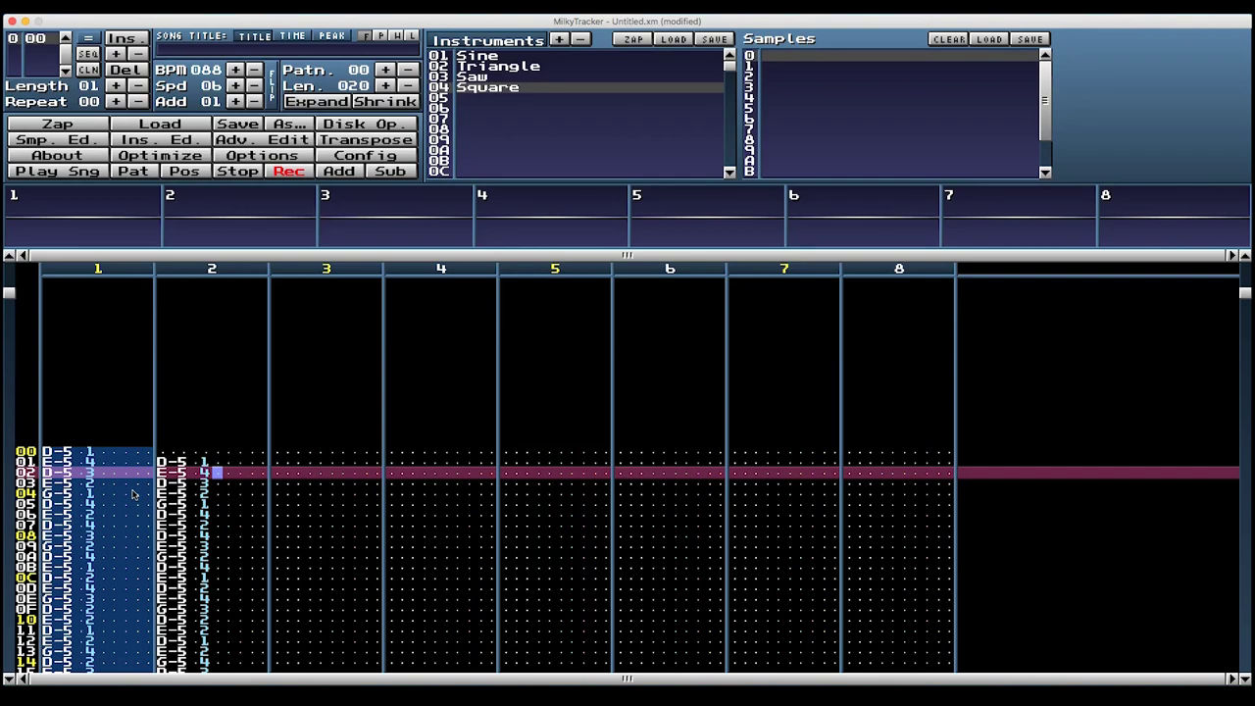
pyautogui.press('Return')
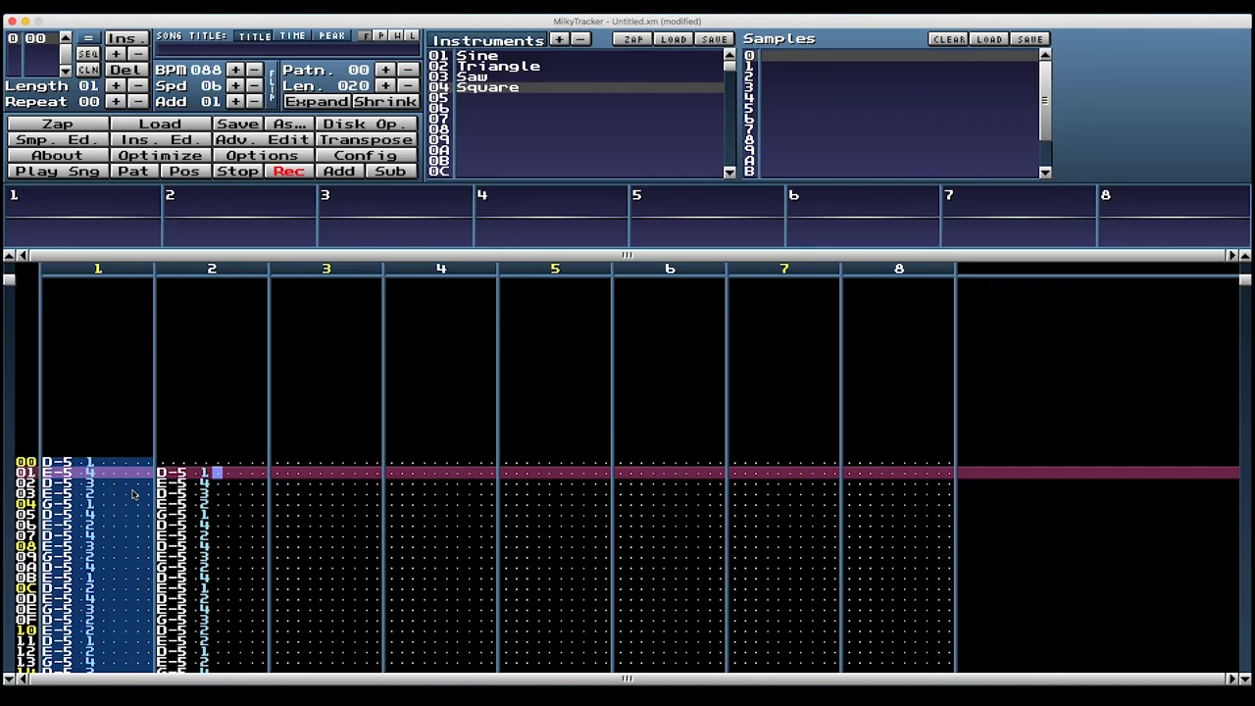
pyautogui.press('-')
pyautogui.press('-')
pyautogui.press('-')
pyautogui.press('-')
pyautogui.press('-')
pyautogui.press('-')
pyautogui.press('-')
pyautogui.press('-')
pyautogui.press('-')
pyautogui.press('-')
pyautogui.press('-')
pyautogui.press('-')
pyautogui.press('-')
pyautogui.press('-')
pyautogui.press('-')
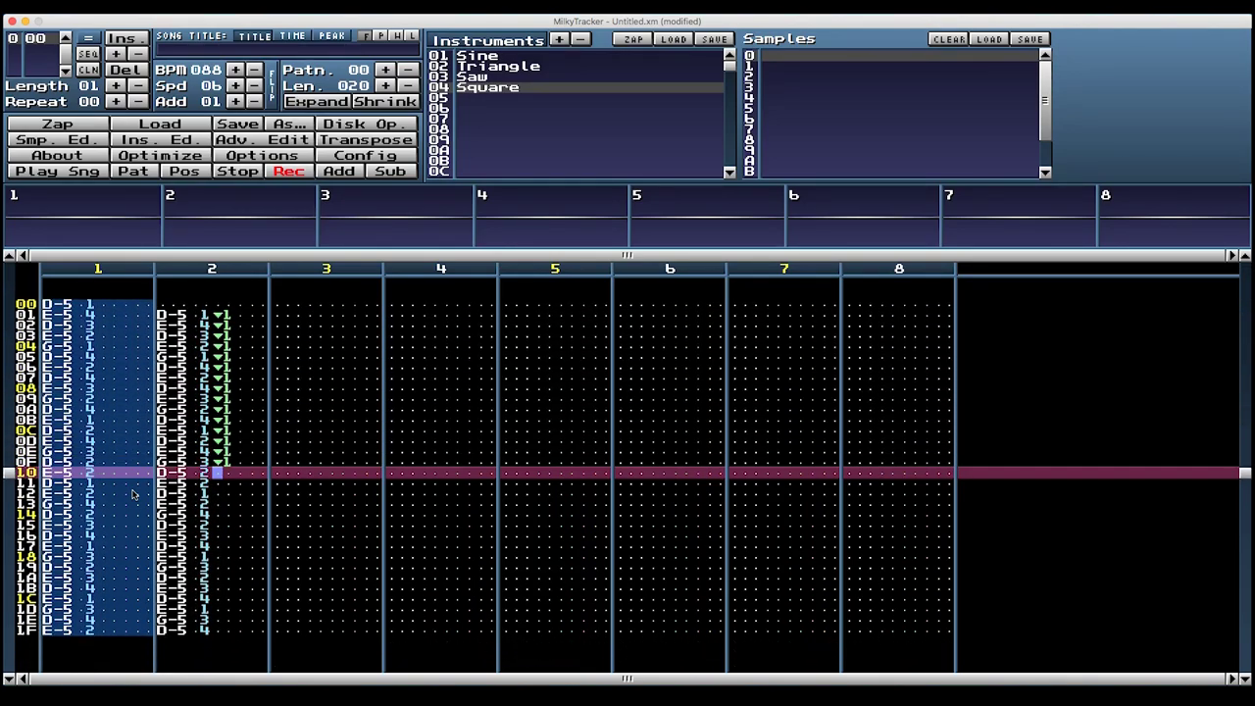
pyautogui.press('-')
pyautogui.press('-')
pyautogui.press('-')
pyautogui.press('-')
pyautogui.press('-')
pyautogui.press('-')
pyautogui.press('-')
pyautogui.press('-')
pyautogui.press('-')
pyautogui.press('-')
pyautogui.press('-')
pyautogui.press('-')
pyautogui.press('-')
pyautogui.press('-')
pyautogui.press('-')
pyautogui.press('-')
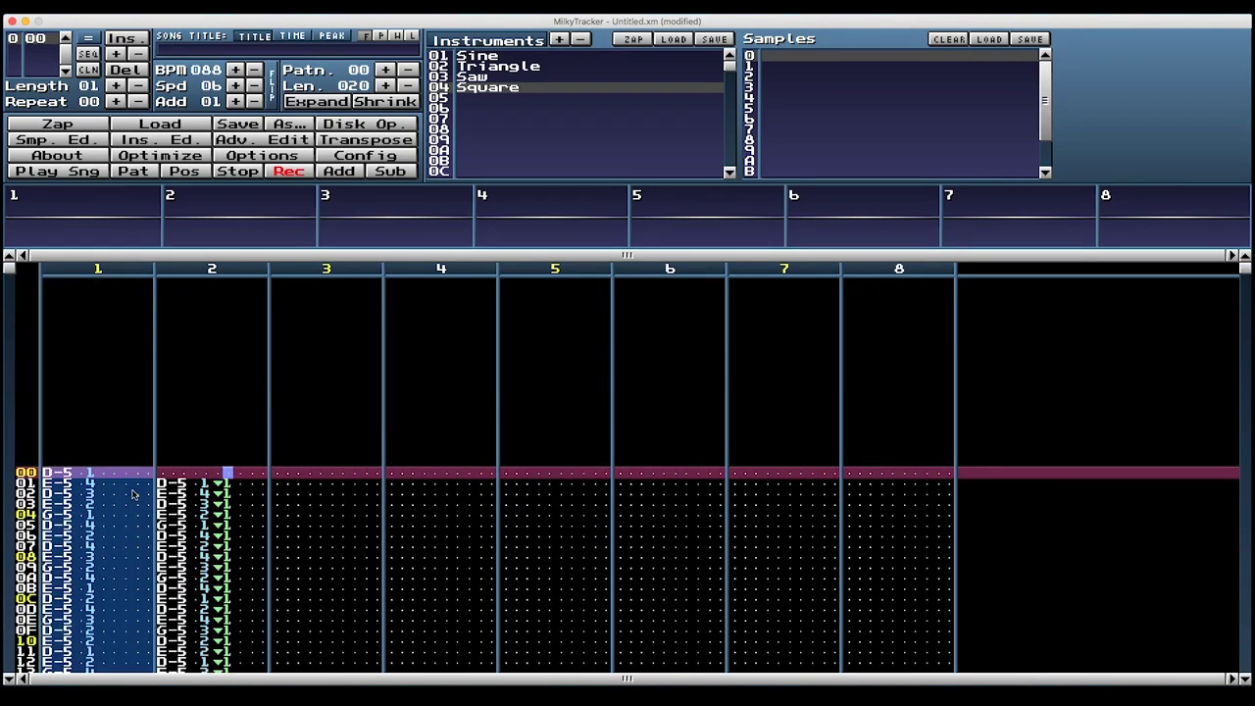
pyautogui.press('-')
pyautogui.press('6')
pyautogui.press('6')
pyautogui.press('6')
pyautogui.press('6')
pyautogui.press('6')
pyautogui.press('6')
pyautogui.press('6')
pyautogui.press('6')
pyautogui.press('6')
pyautogui.press('6')
pyautogui.press('6')
pyautogui.press('6')
pyautogui.press('6')
pyautogui.press('6')
pyautogui.press('6')
pyautogui.press('6')
pyautogui.press('6')
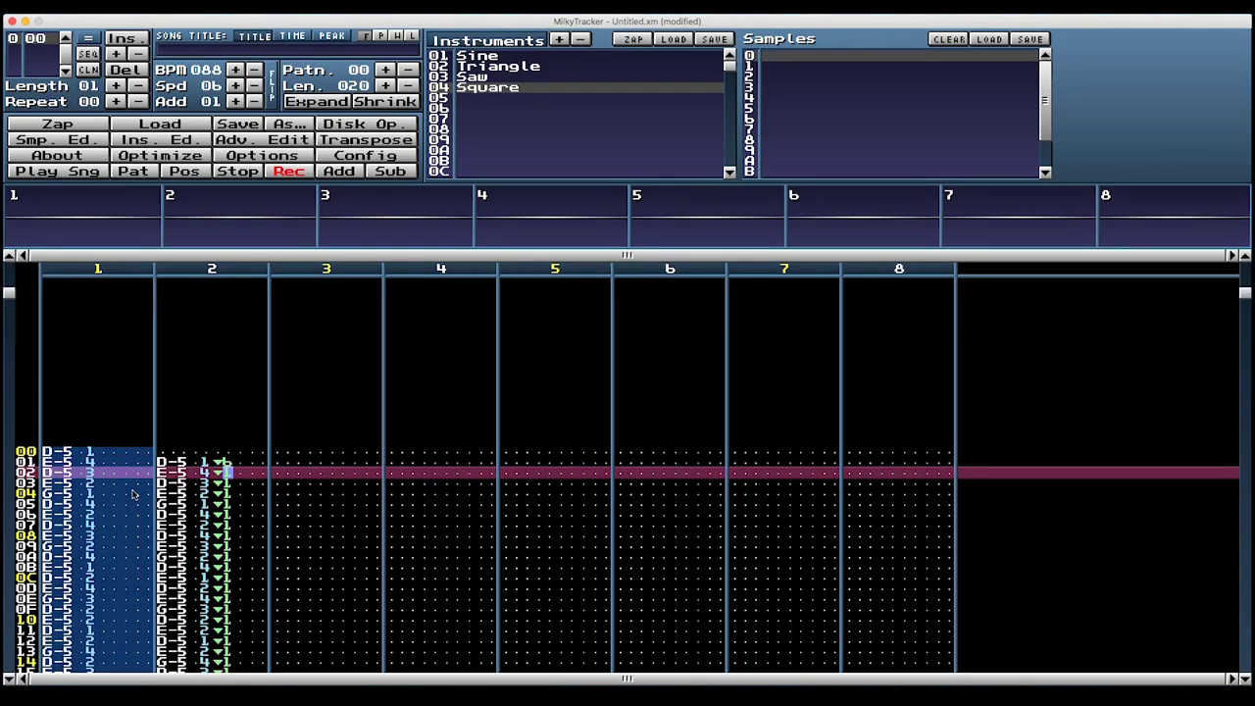
pyautogui.press('6')
pyautogui.press('6')
pyautogui.press('6')
pyautogui.press('6')
pyautogui.press('6')
pyautogui.press('6')
pyautogui.press('6')
pyautogui.press('6')
pyautogui.press('6')
pyautogui.press('6')
pyautogui.press('6')
pyautogui.press('6')
pyautogui.press('6')
pyautogui.press('6')
pyautogui.press('6')
pyautogui.press('6')
pyautogui.press('6')
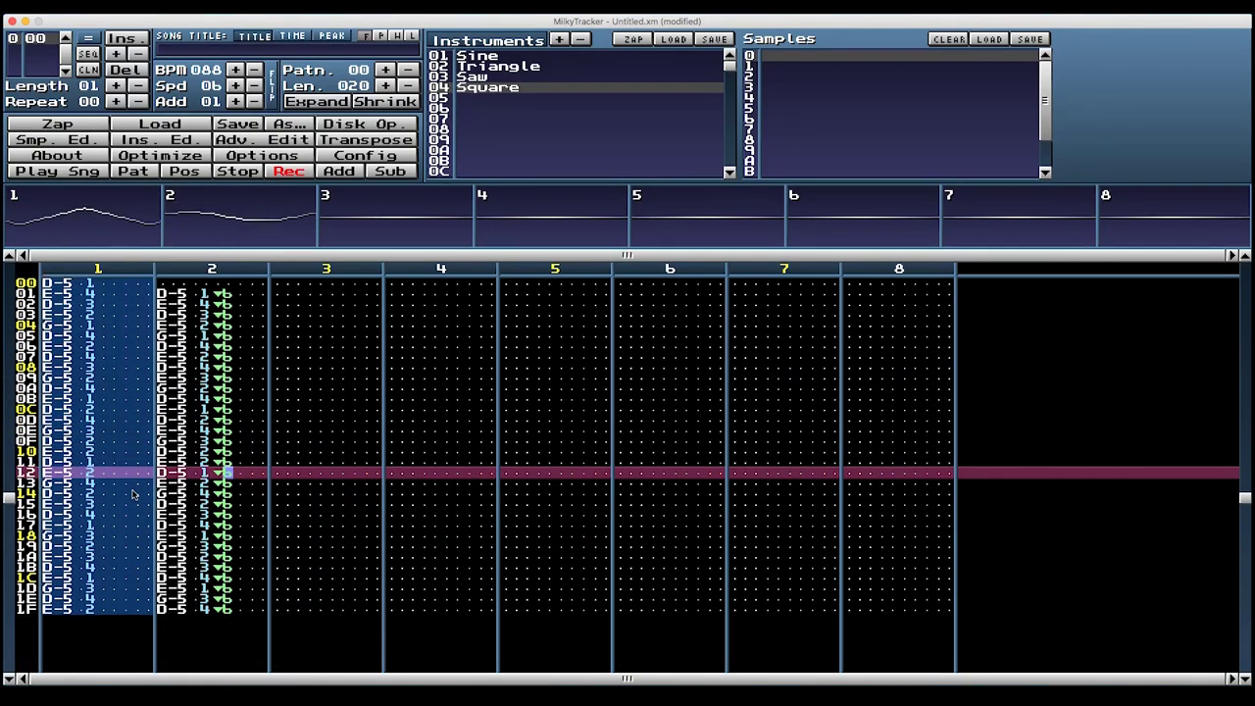
# Step: Move the block marking from channel 1 to channel 2 rows 00–1F and play the pattern
pyautogui.press('space')
pyautogui.press('Left')
pyautogui.press('Left')
pyautogui.press('Left')
pyautogui.press('Left')
pyautogui.press('Left')
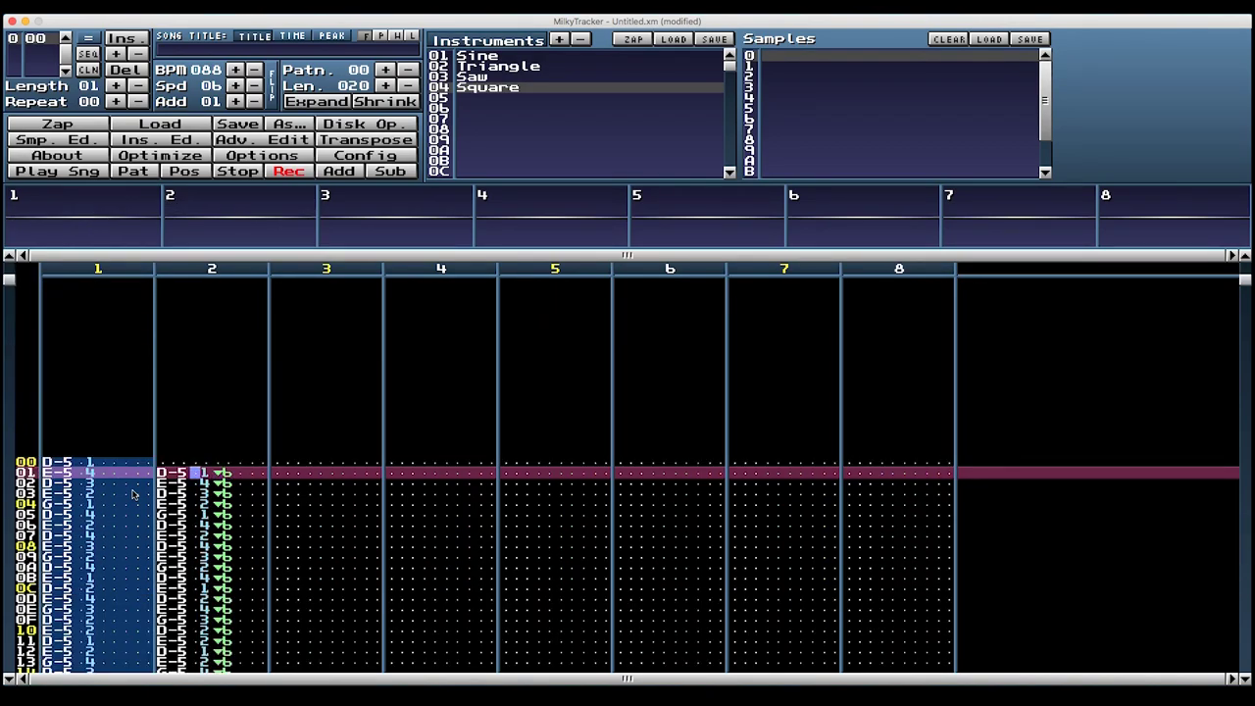
pyautogui.press('Right')
pyautogui.press('Right')
pyautogui.press('Right')
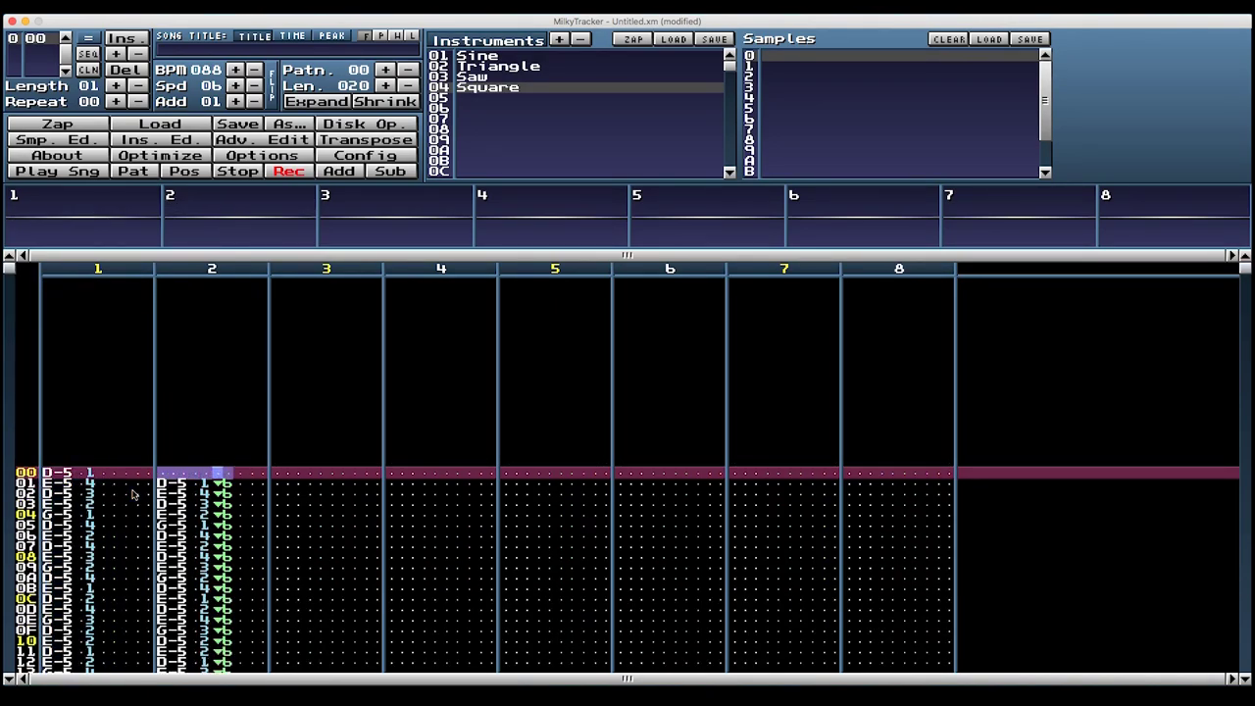
pyautogui.press('Right')
pyautogui.hotkey('shift', 'End')
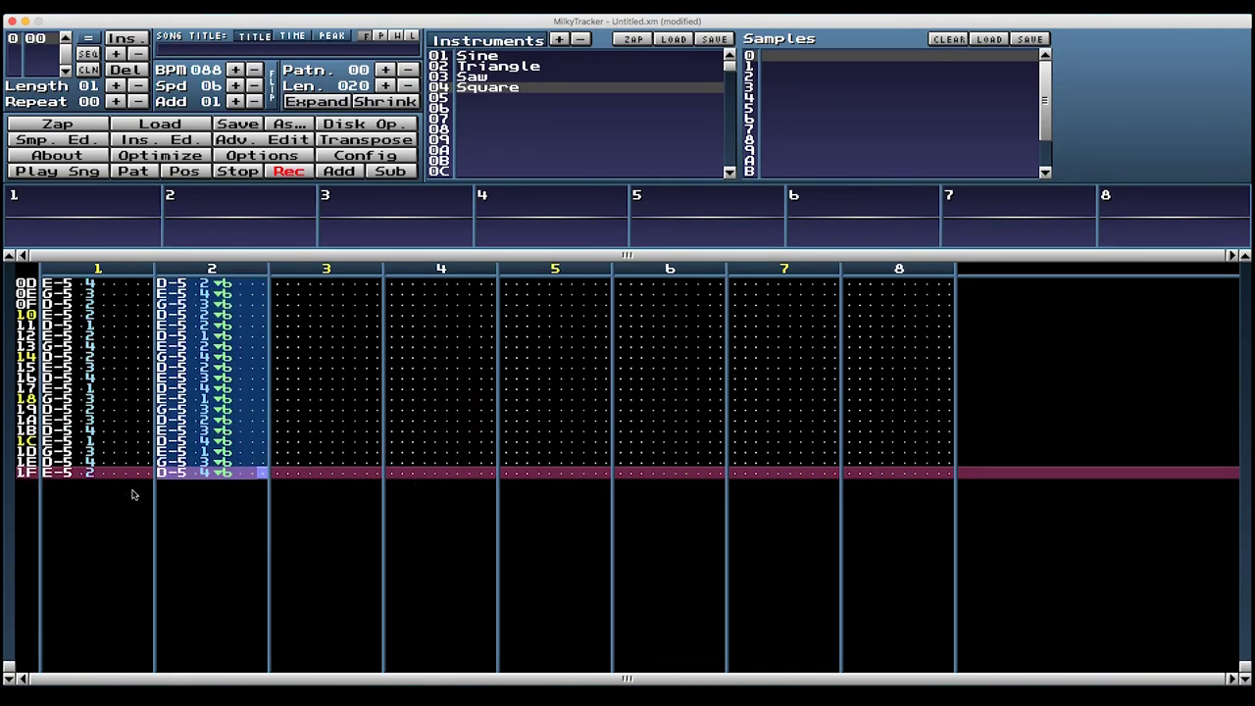
pyautogui.press('Down')
pyautogui.press('Down')
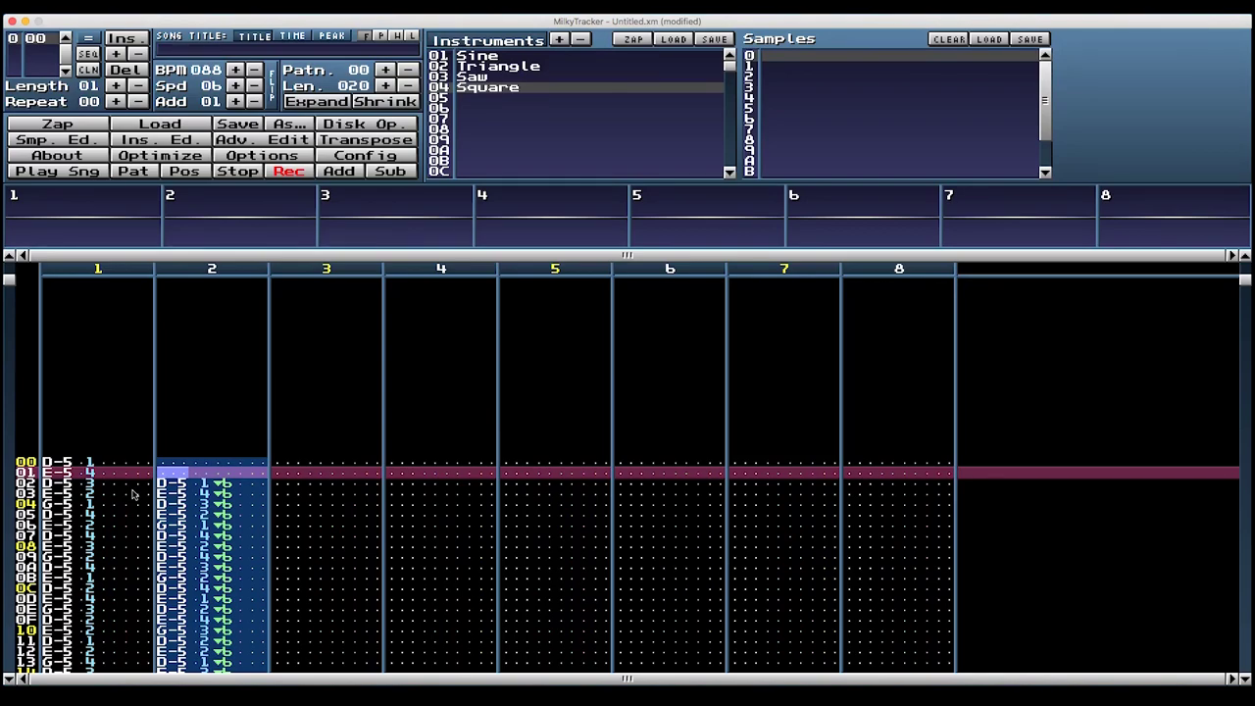
pyautogui.hotkey('shift', 'F7')
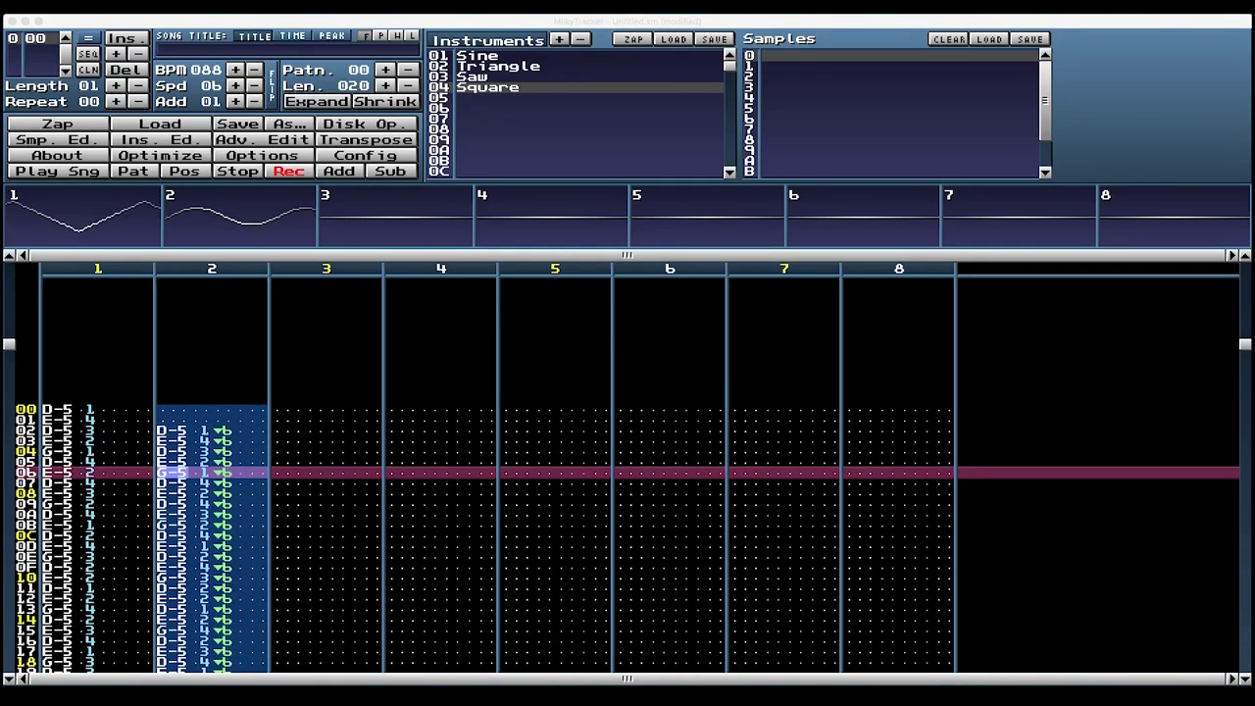
pyautogui.click(1153, 43)
pyautogui.press('space')
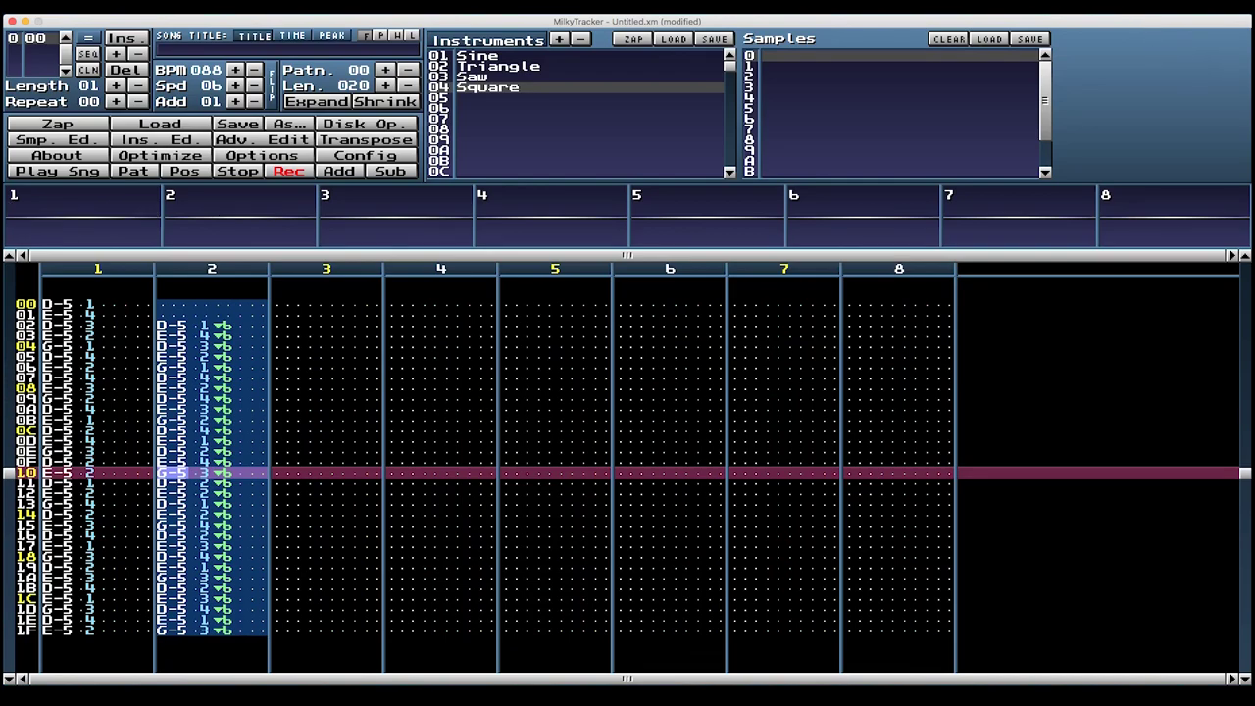